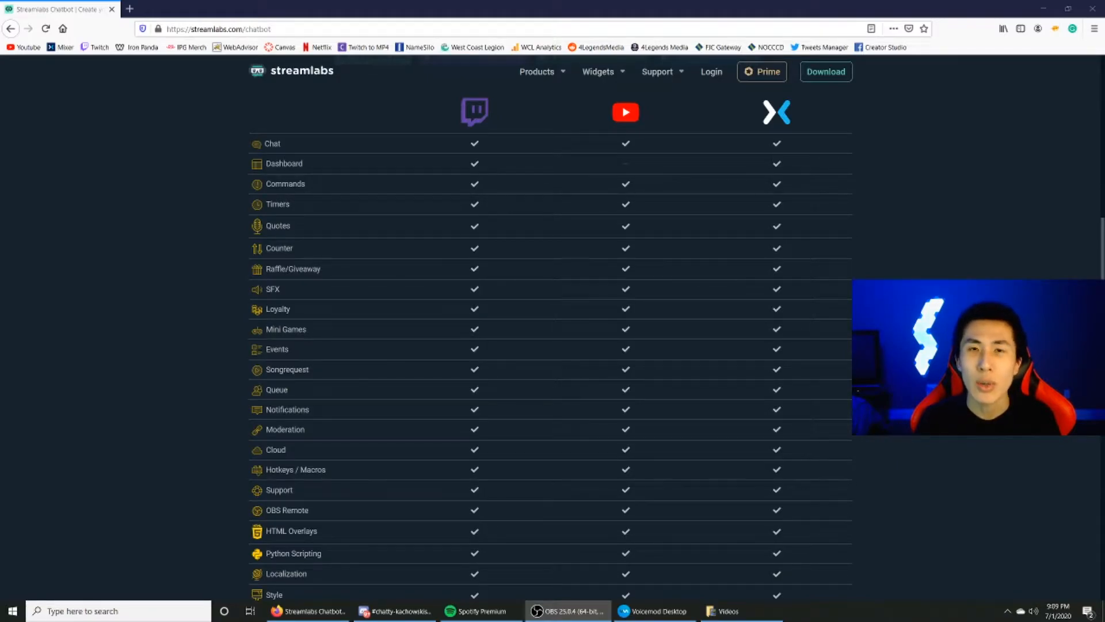
Open the Twitch documentation for Streamlabs Chatbot from the product page and read through its opening pages
key("Home")
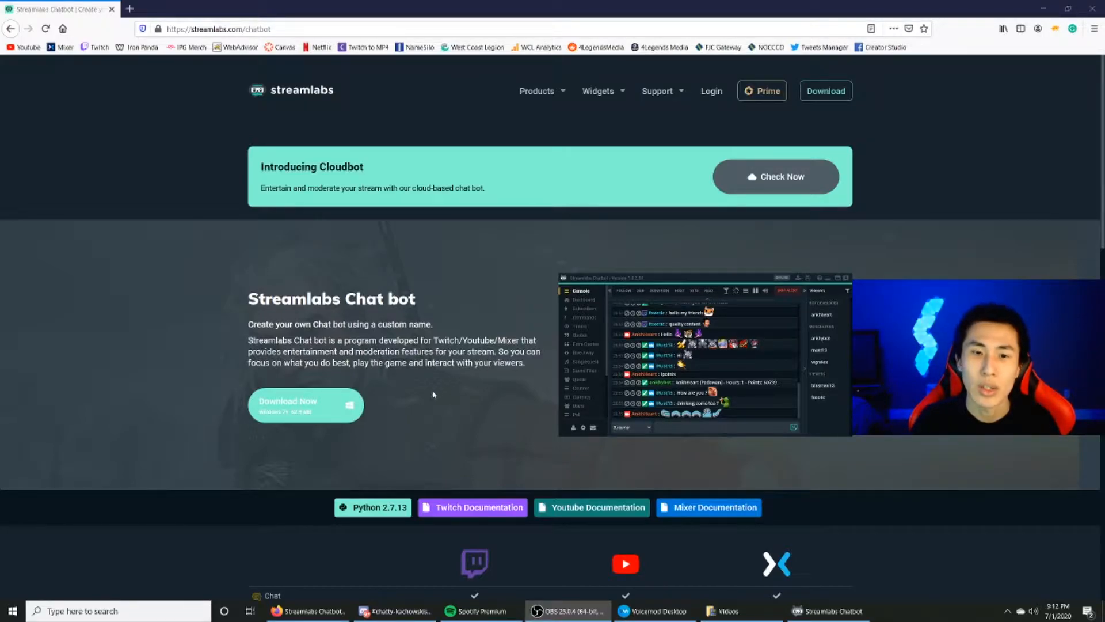
left_click(477, 508)
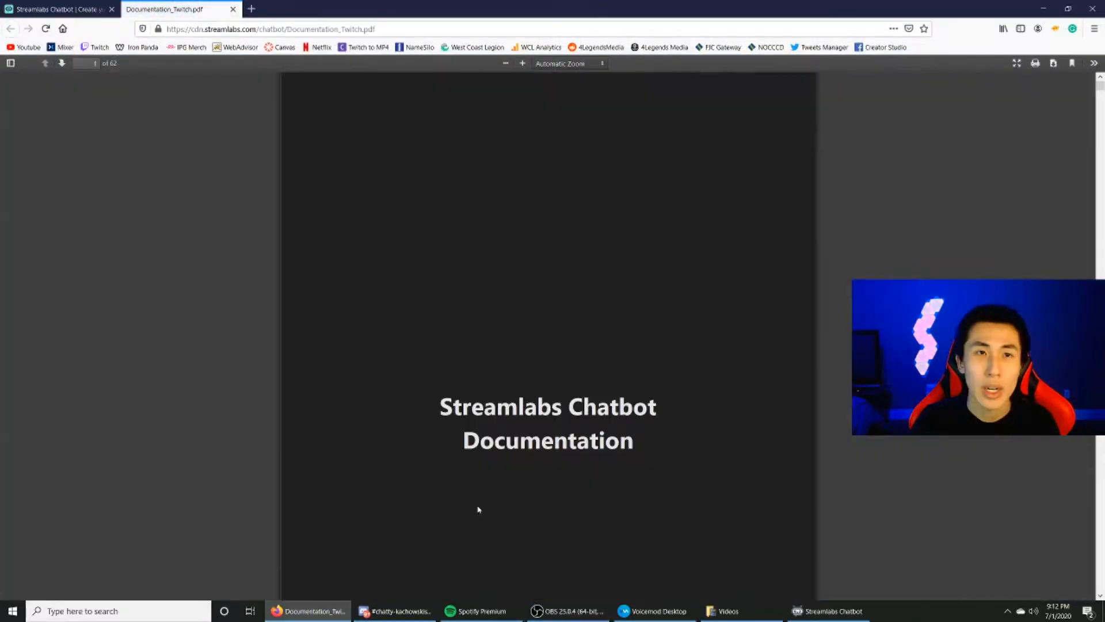
left_click_drag(1100, 85, 1100, 114)
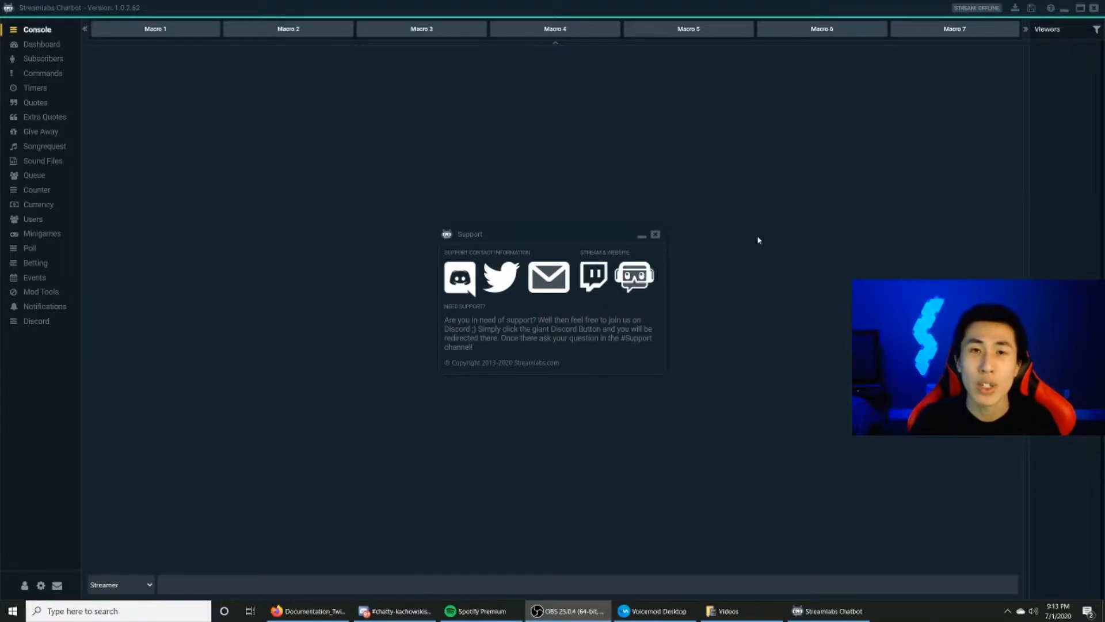
Dismiss the Support window and generate the Twitch Bot token in Connections, authorizing Streamlabs Chatbot for the bot account
left_click(656, 236)
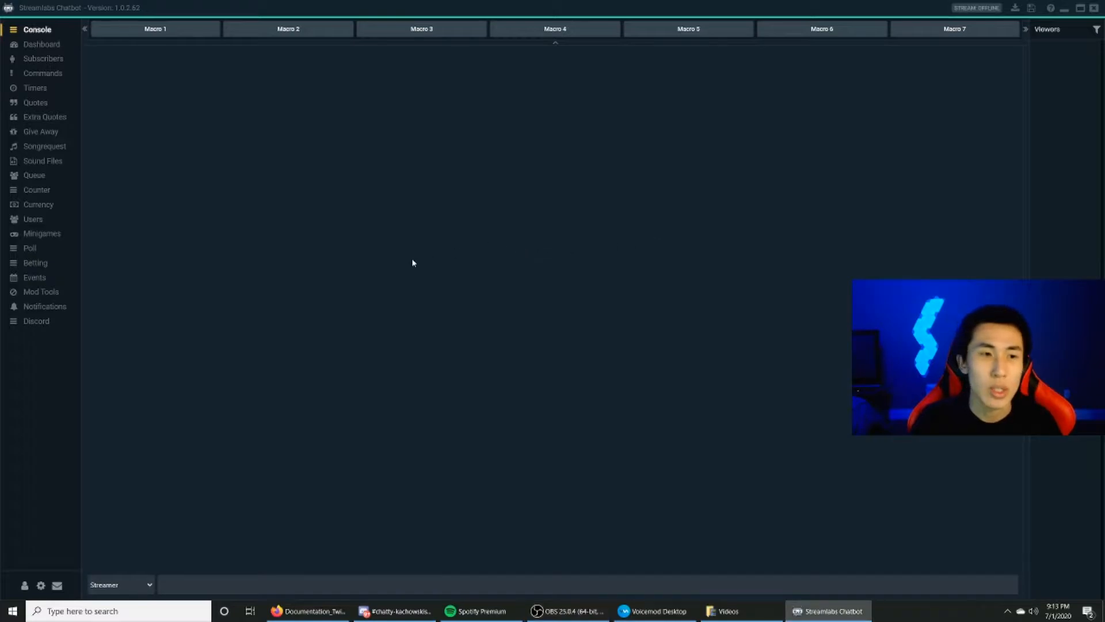
left_click(25, 587)
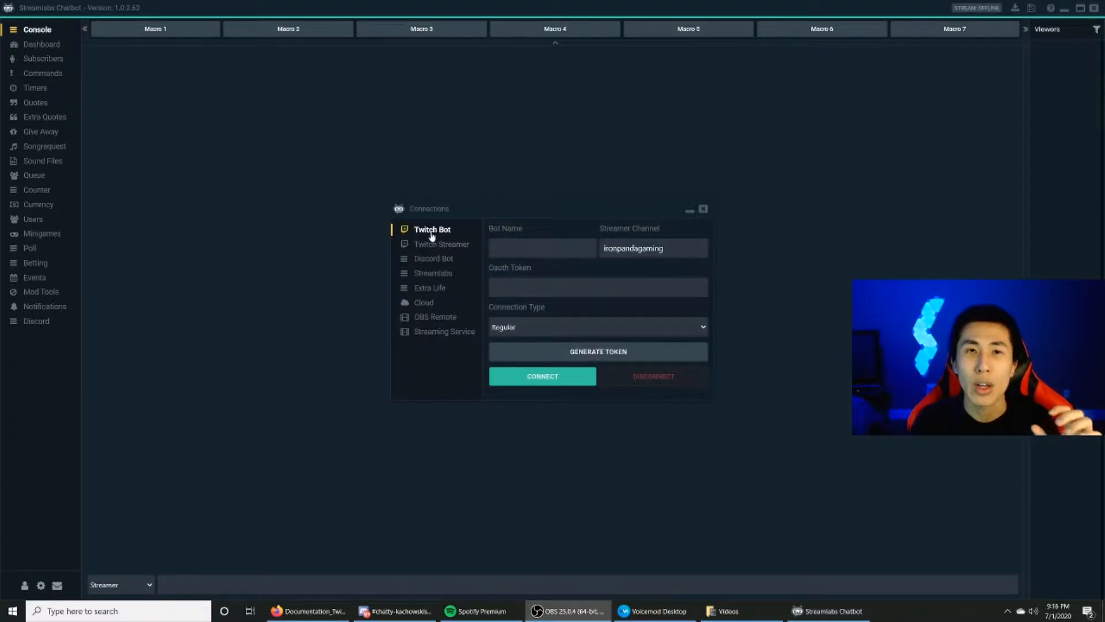
left_click(599, 352)
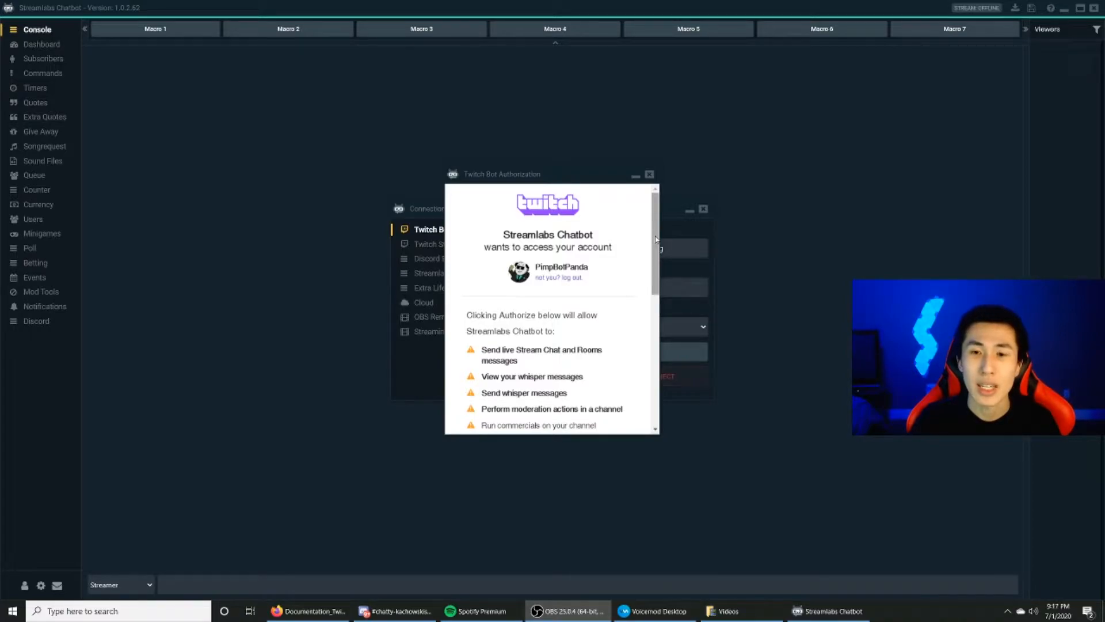
scroll(576, 322, "down", 6)
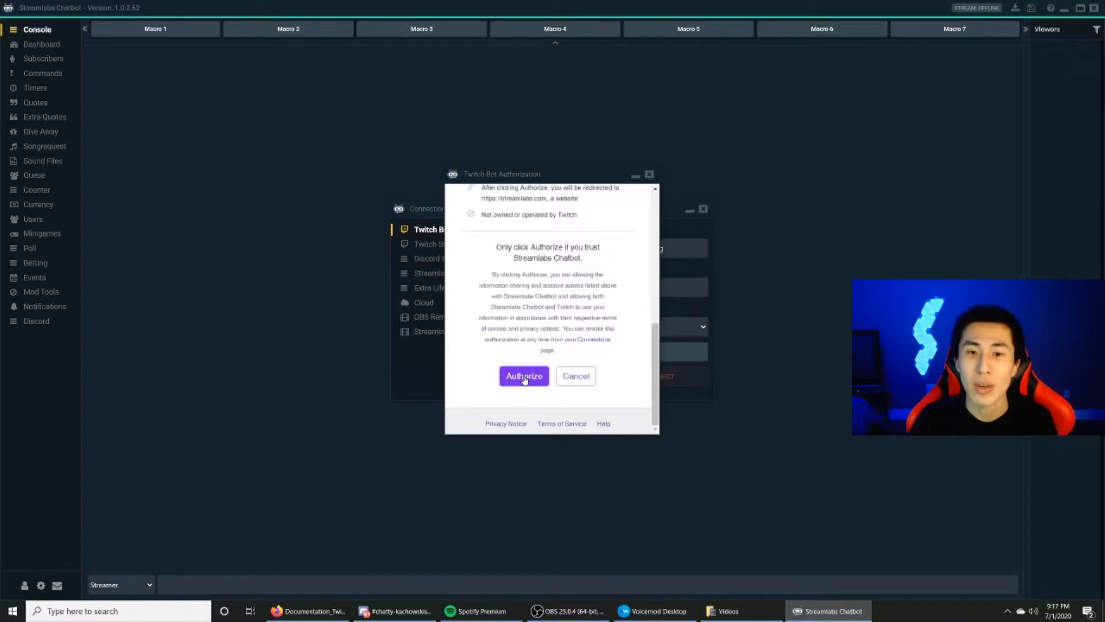
left_click(525, 377)
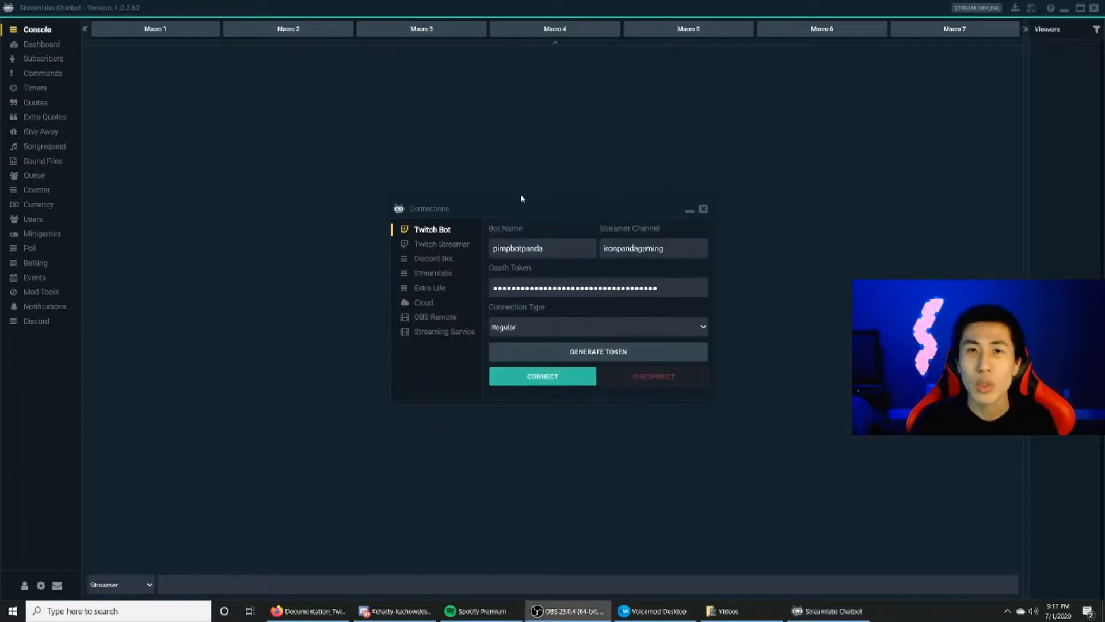
Generate the Twitch Streamer token by authorizing the streamer account, and connect the streamer client
left_click(441, 247)
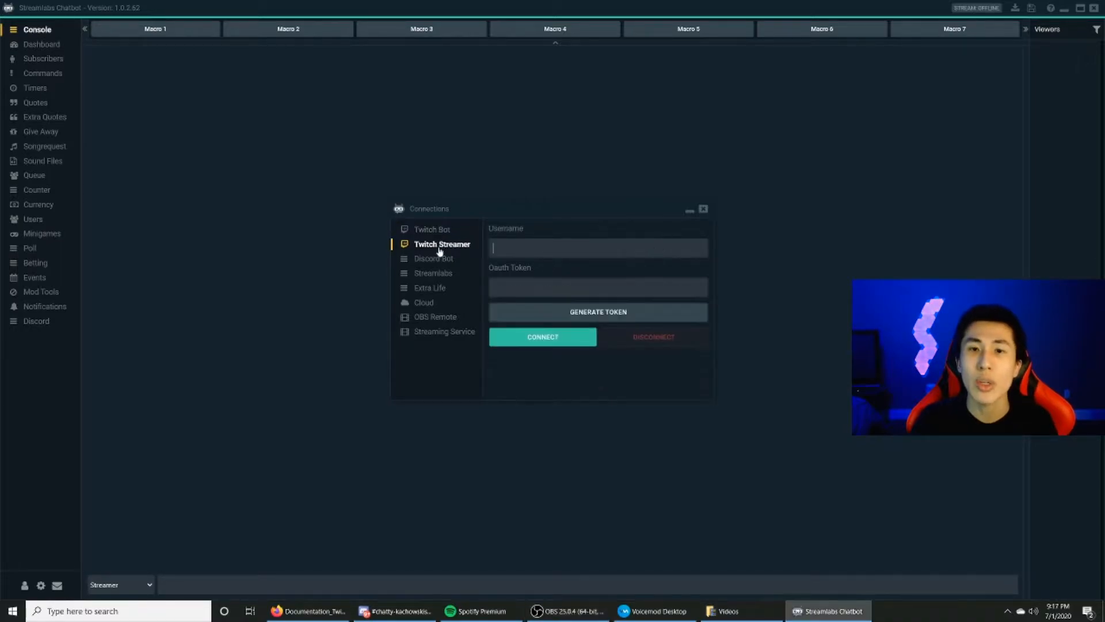
left_click(599, 315)
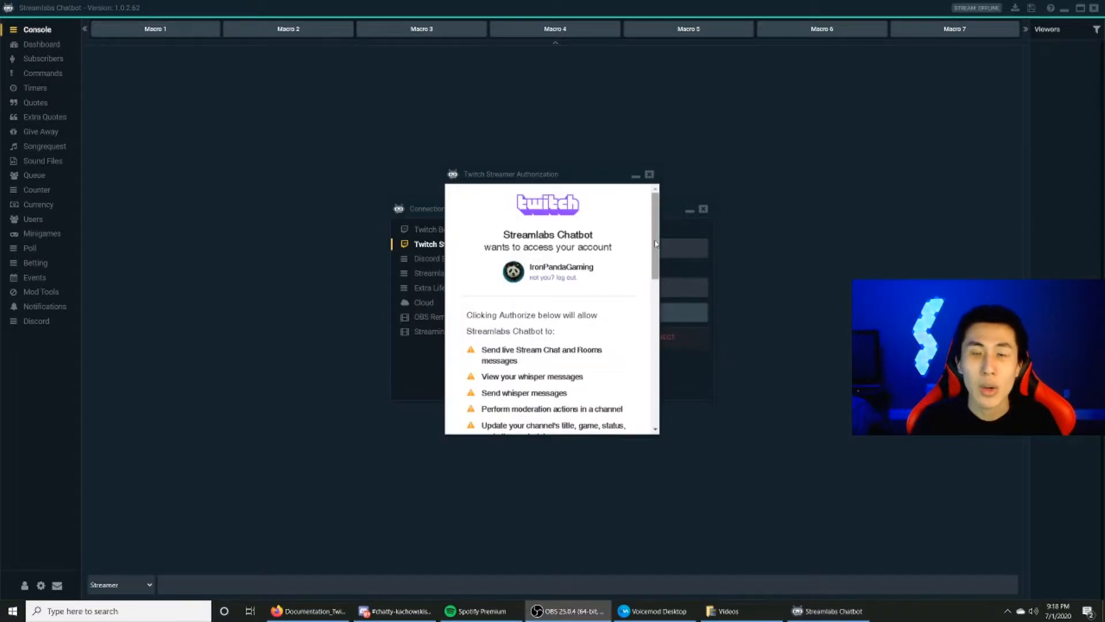
left_click_drag(655, 243, 655, 392)
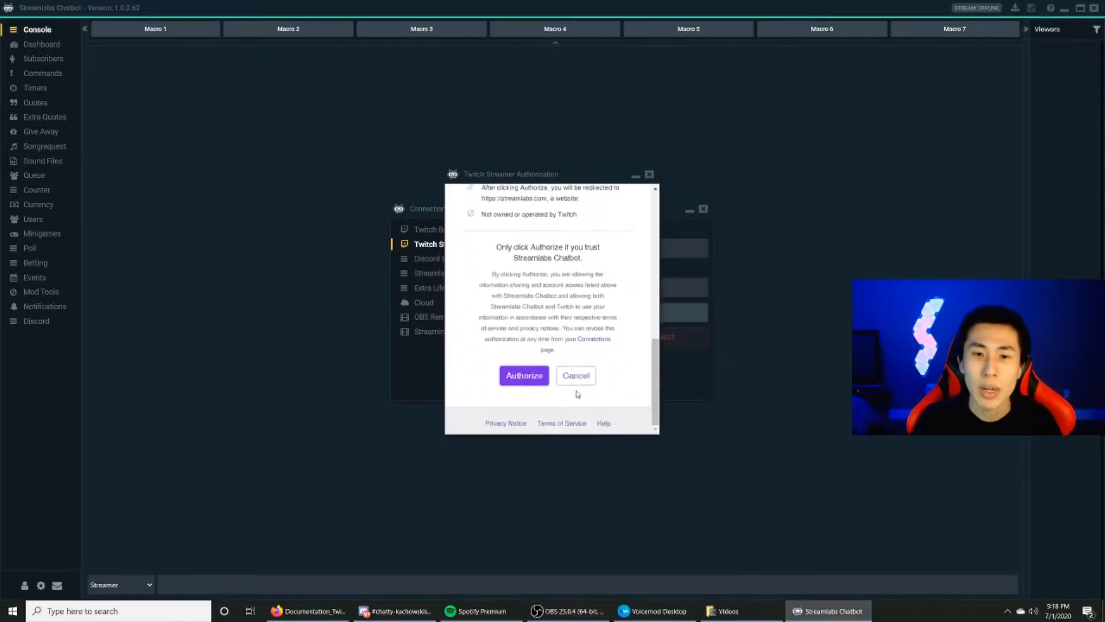
left_click(522, 377)
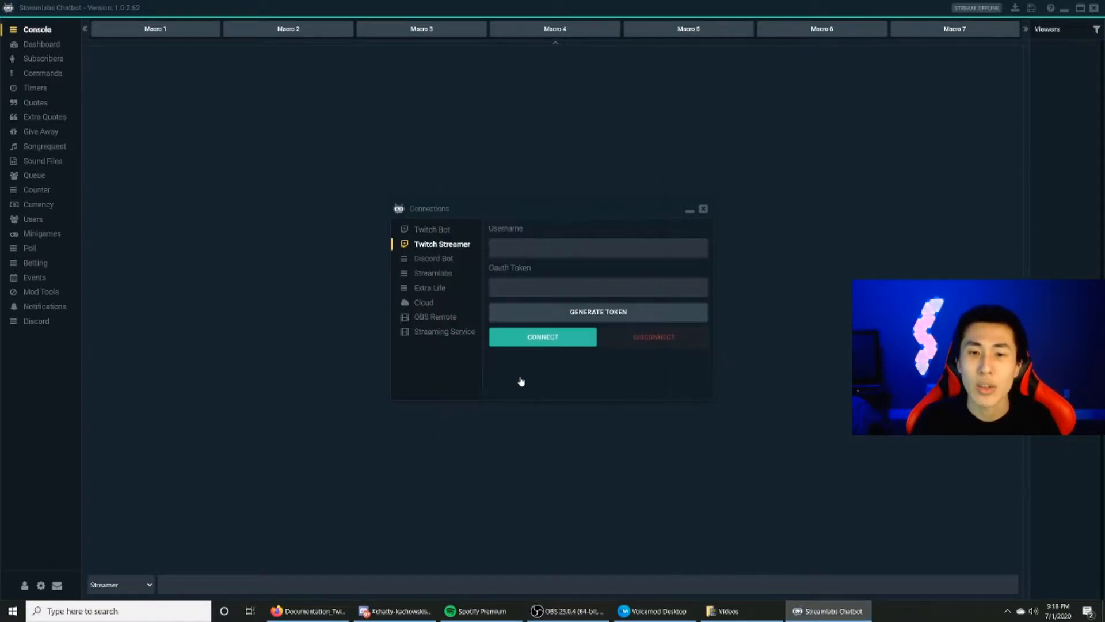
left_click(542, 339)
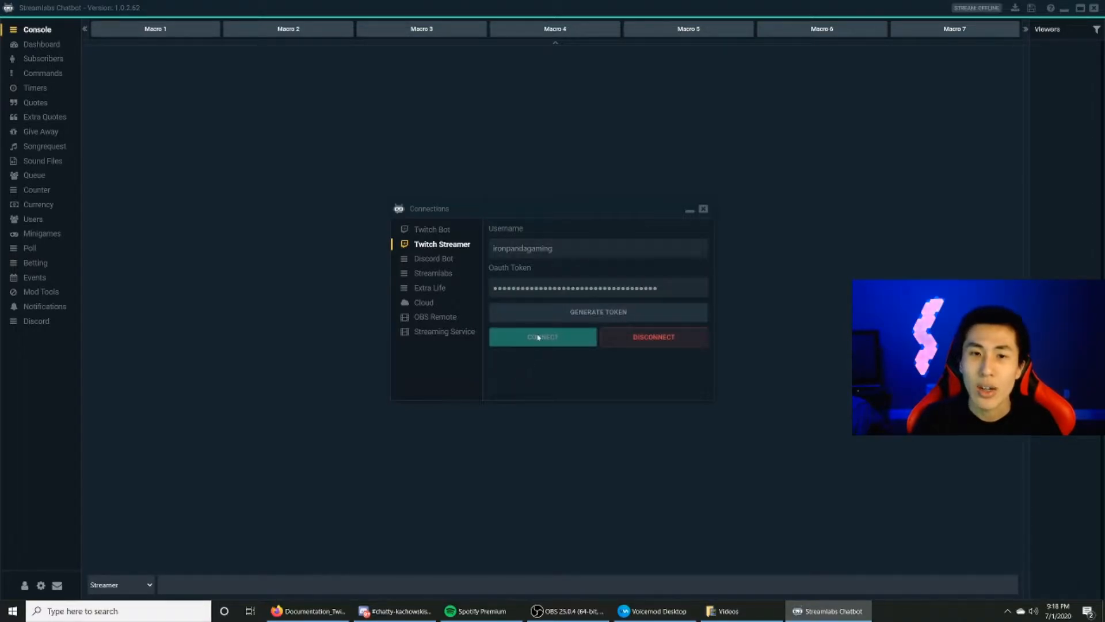
Connect the Twitch Bot account with its Regular connection type and close the Connections window
left_click(432, 231)
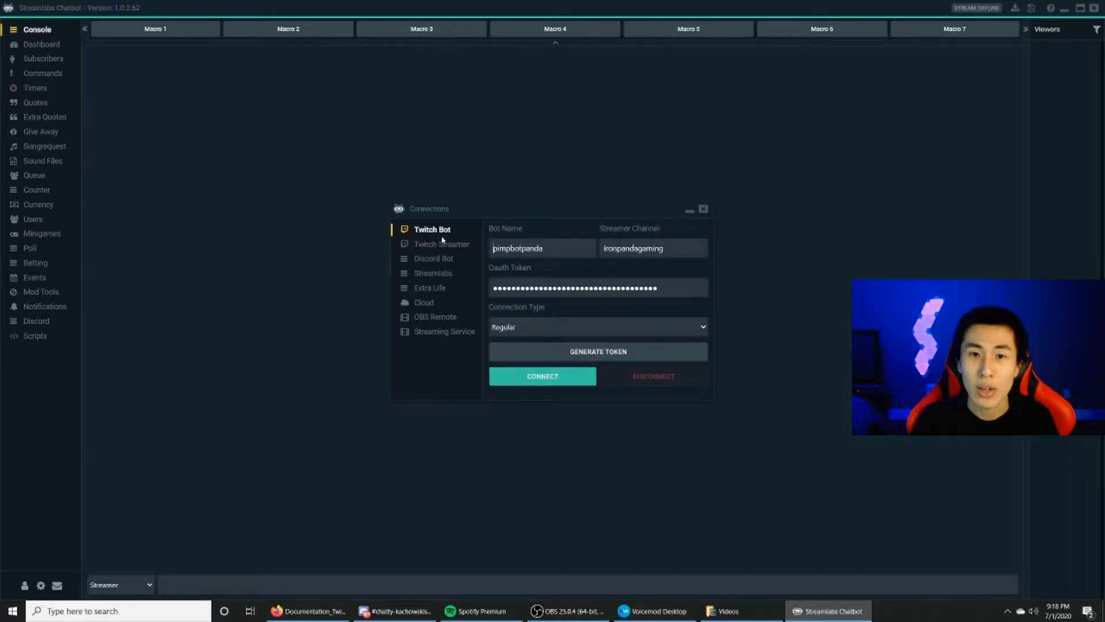
left_click(542, 378)
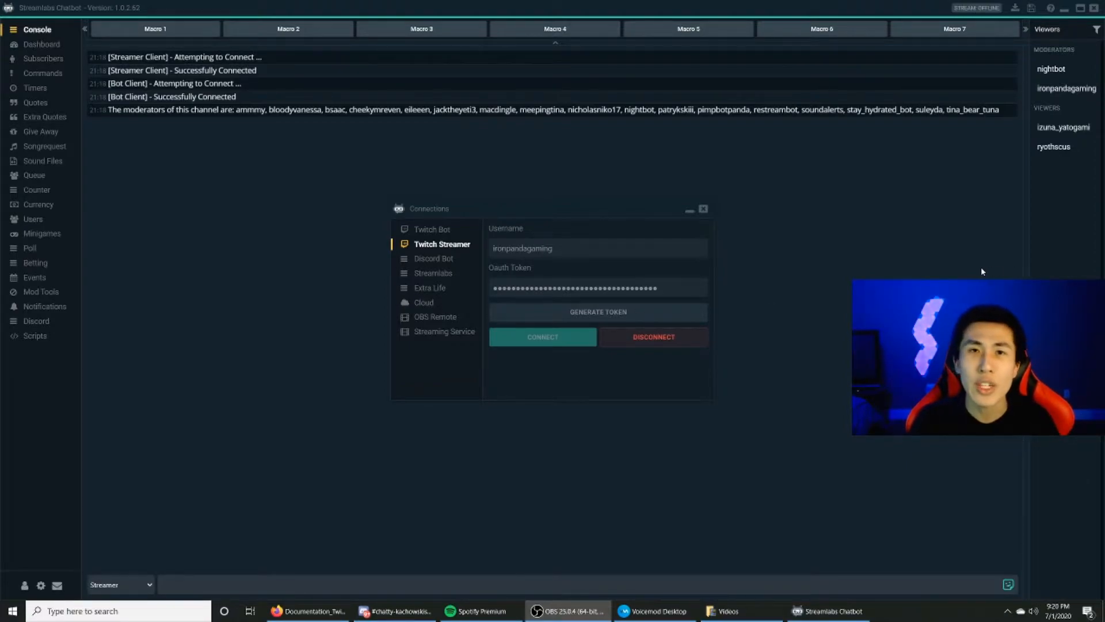
left_click(703, 211)
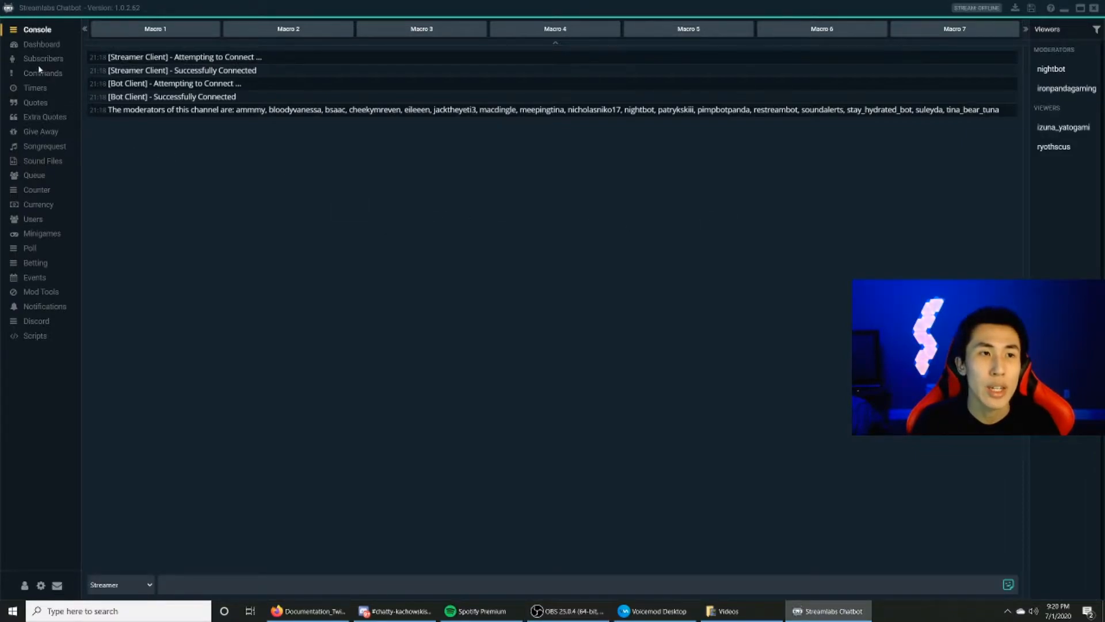
Review the stream controls on the Dashboard and the channel's Subscribers list
left_click(35, 47)
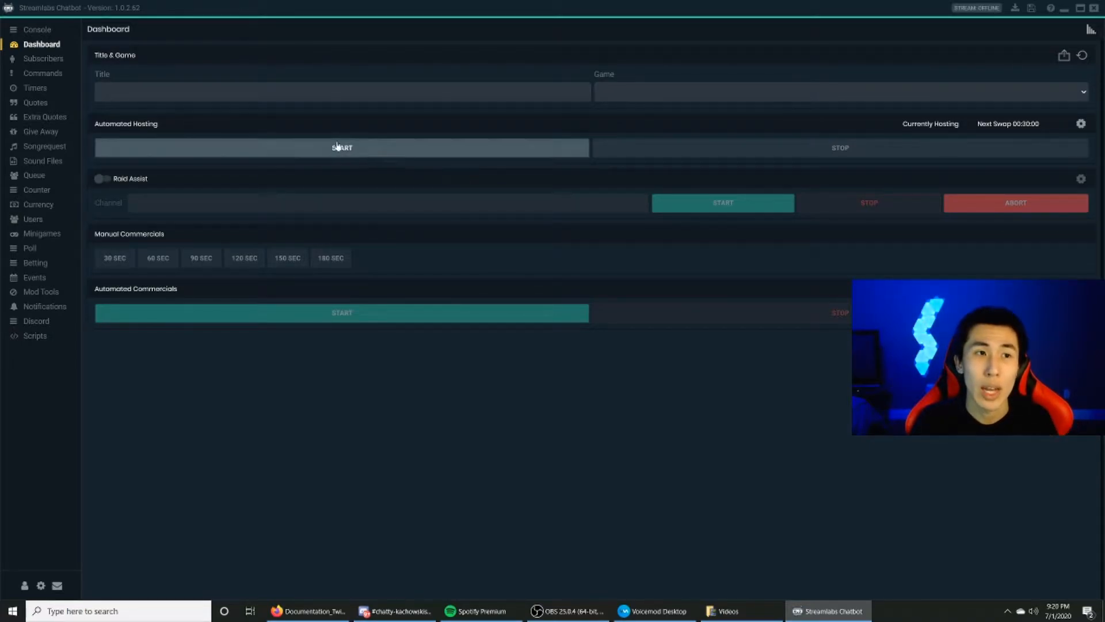
left_click(53, 59)
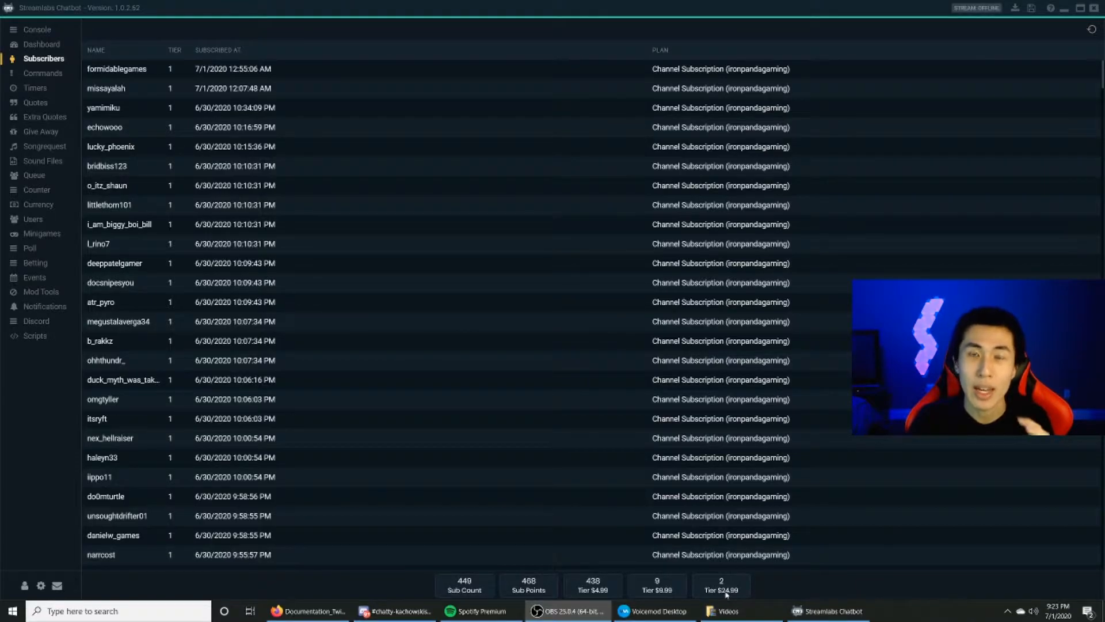
Start a new chat command named !welcome
left_click(48, 76)
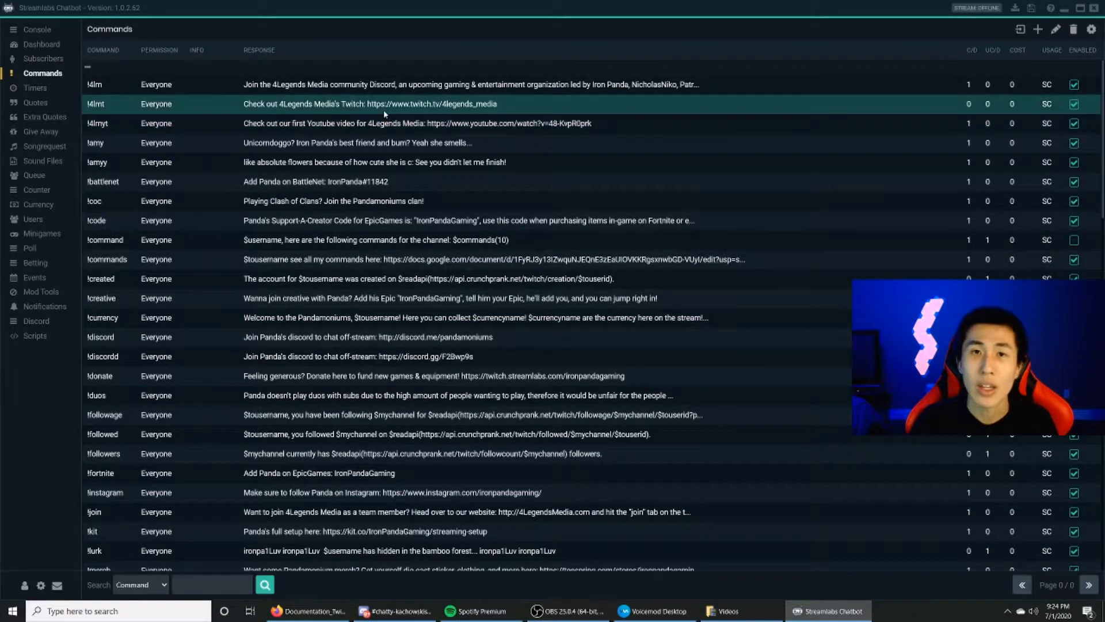
left_click(1039, 32)
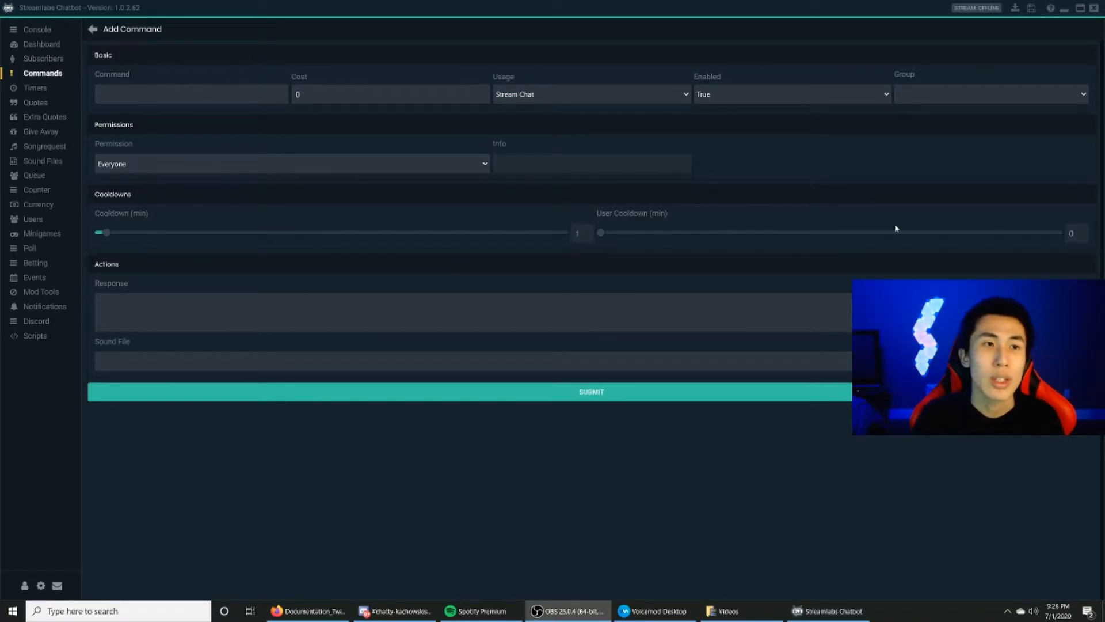
left_click(225, 98)
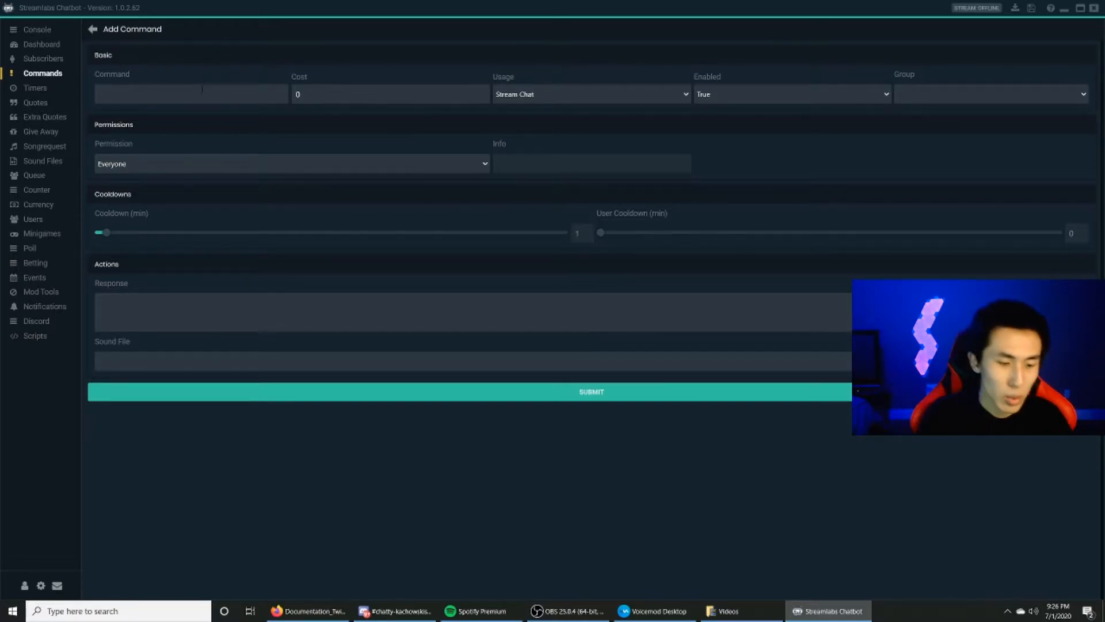
type("!welcome")
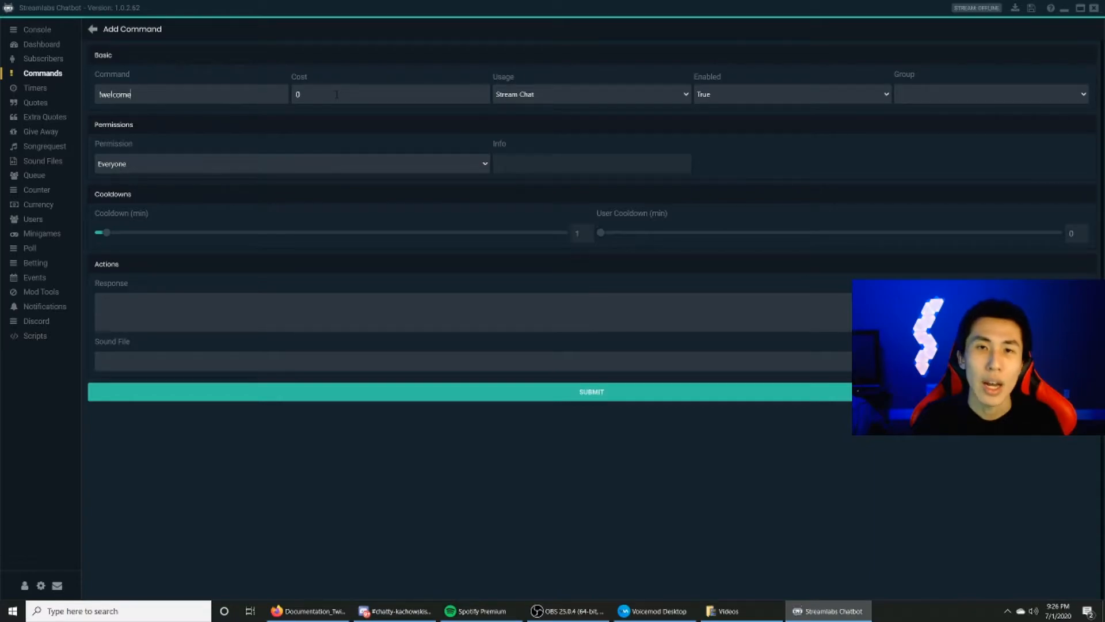
Examine the usage, enabled, group, permission and cooldown options available for the !welcome command
left_click(548, 96)
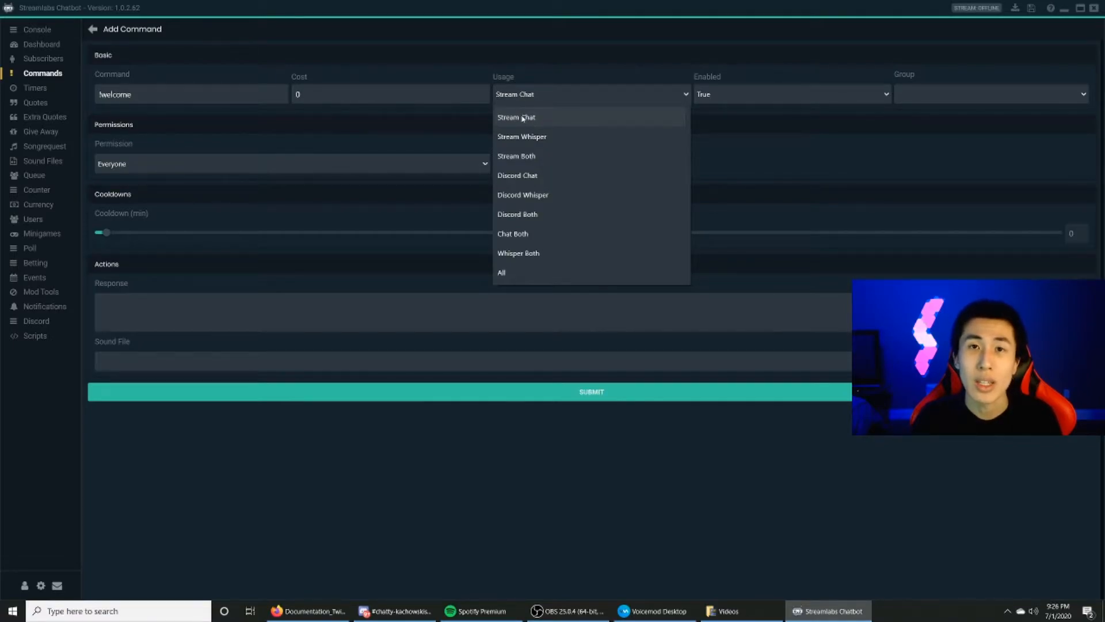
left_click(553, 96)
left_click(776, 97)
left_click(776, 97)
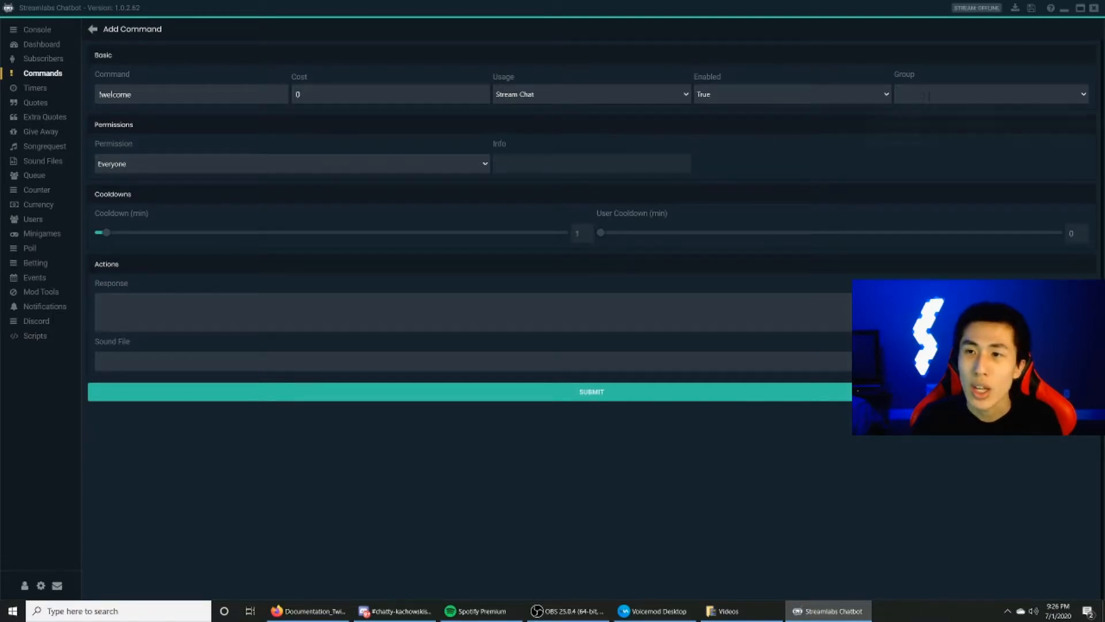
left_click(1081, 97)
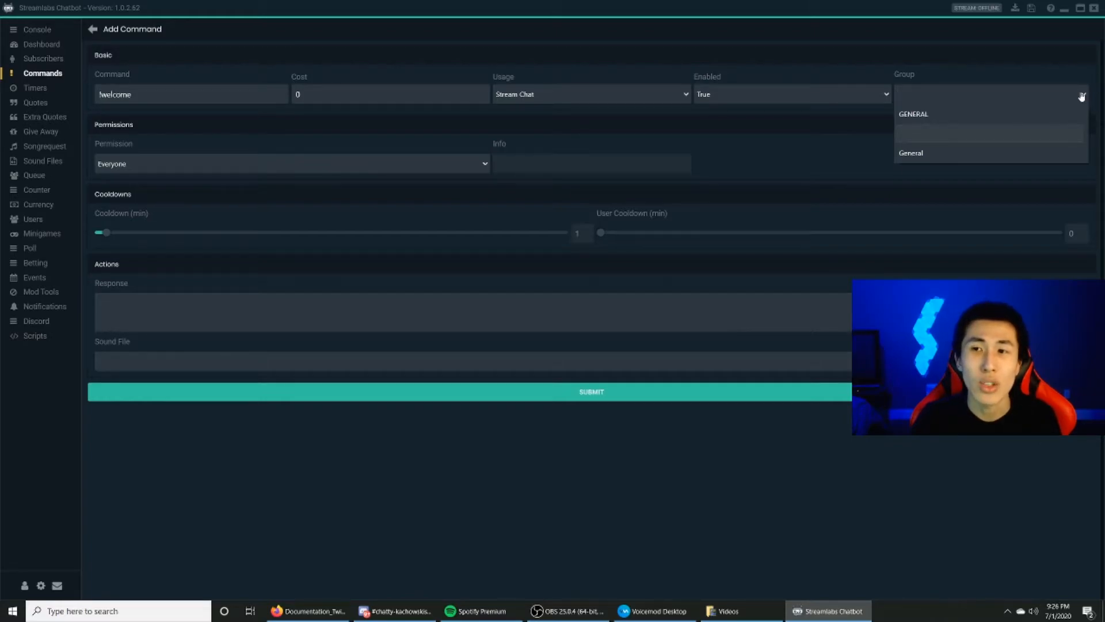
left_click(1081, 97)
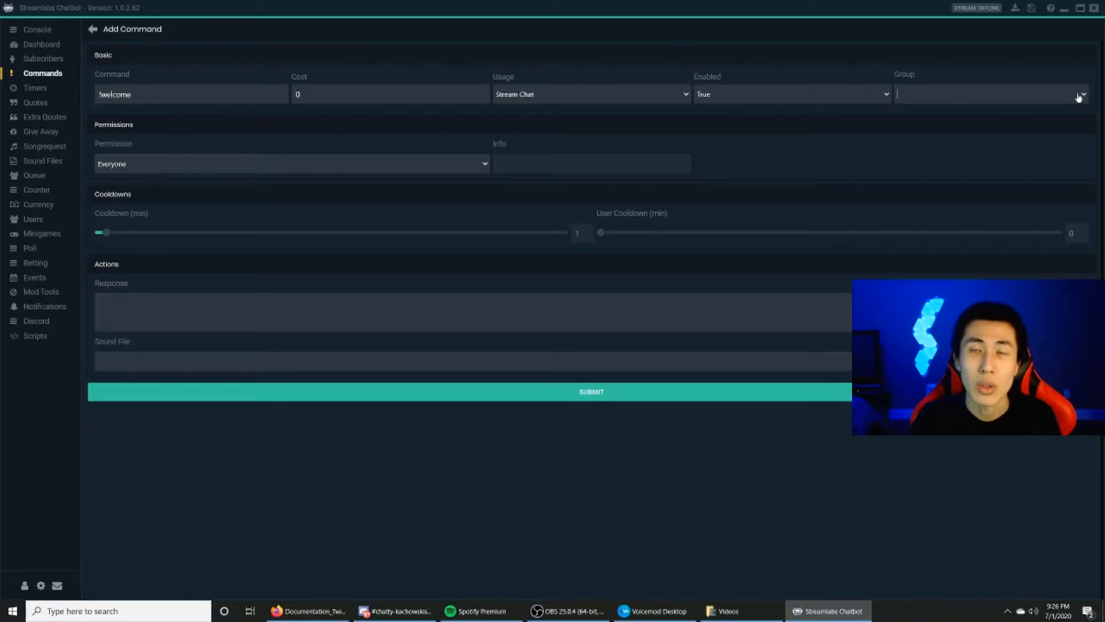
left_click(303, 170)
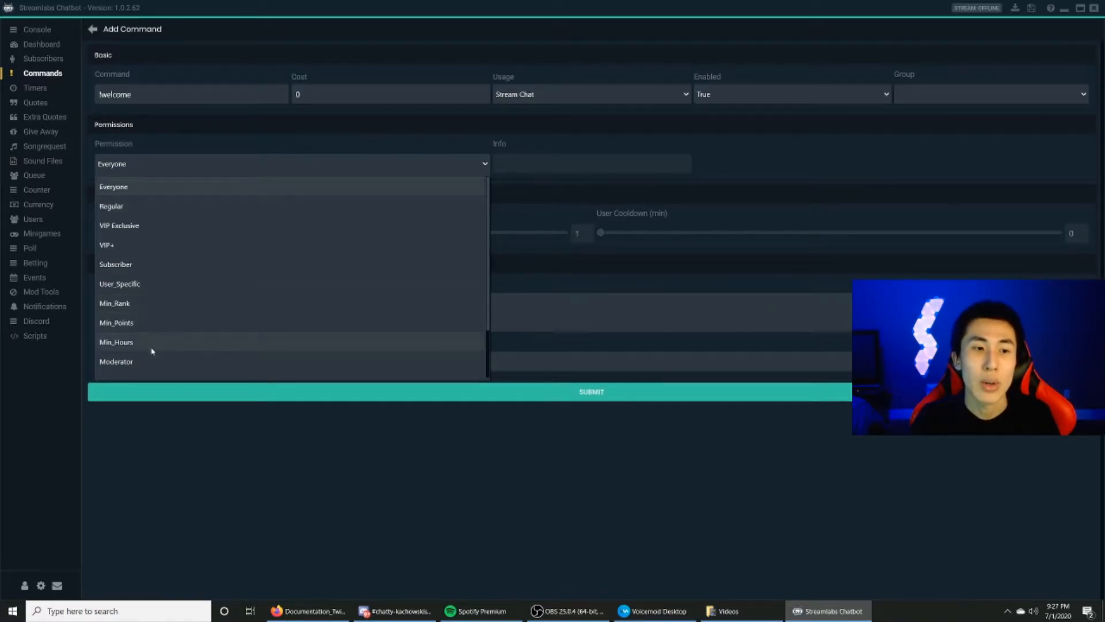
left_click(301, 169)
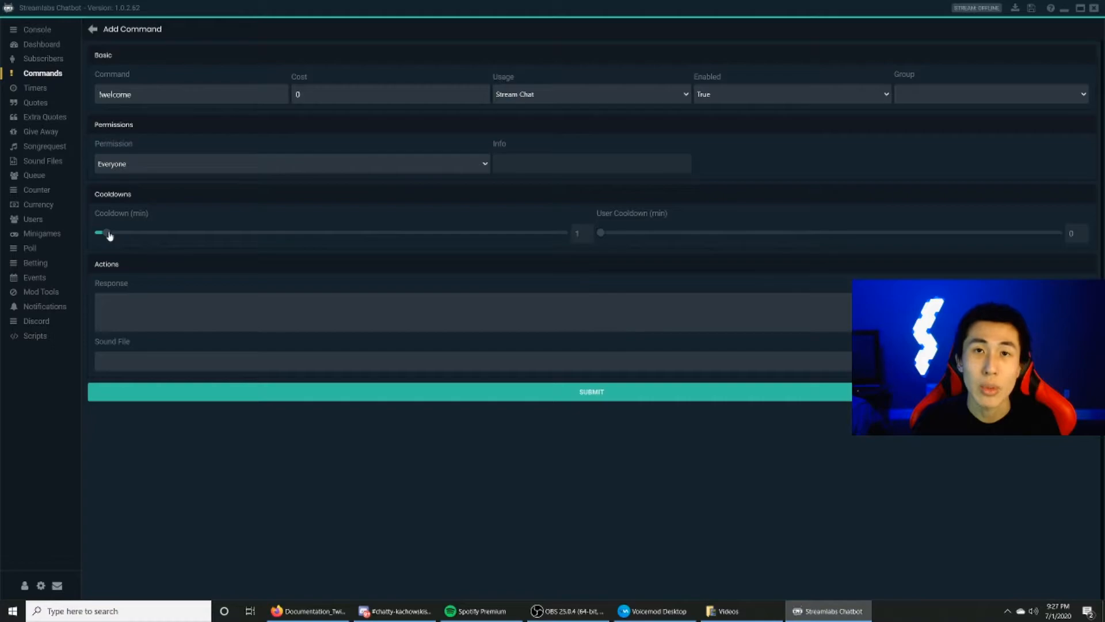
mouse_move(110, 236)
left_mouse_down()
mouse_move(211, 235)
mouse_move(109, 233)
left_mouse_up()
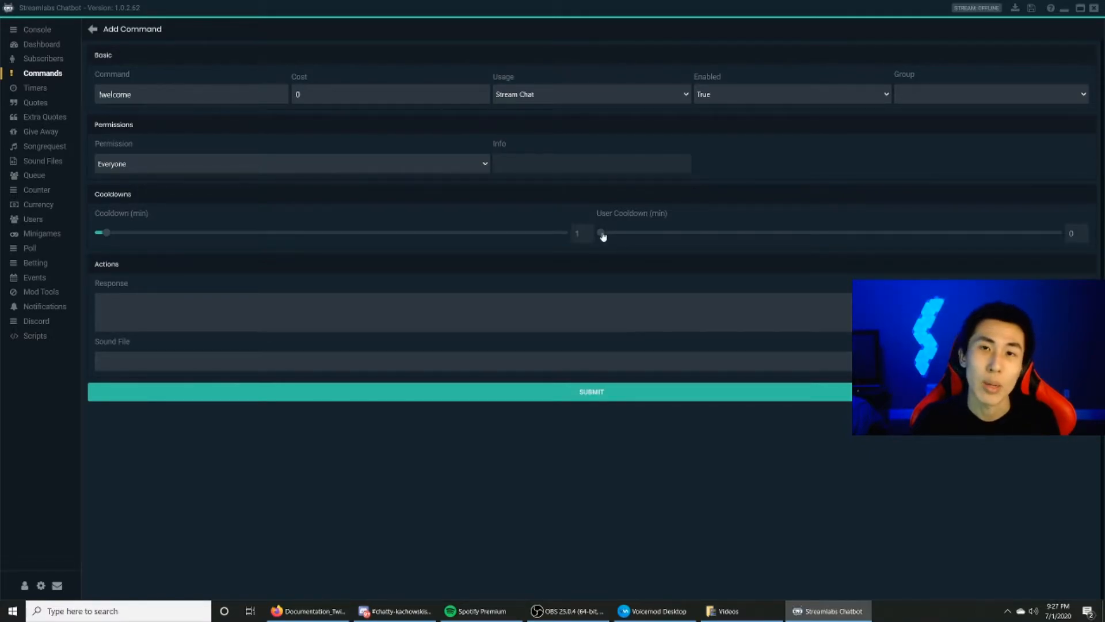
mouse_move(602, 235)
left_mouse_down()
mouse_move(741, 233)
mouse_move(585, 232)
left_mouse_up()
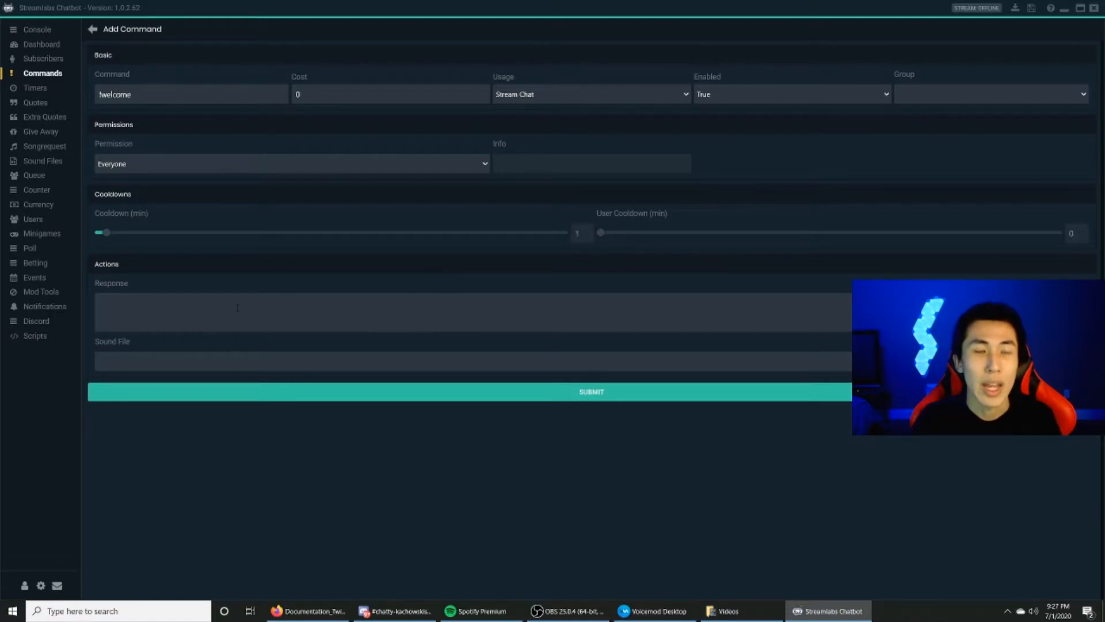
Set the command's response to "Welcome to the Pandamoniums channel!" and submit the command
left_click(218, 316)
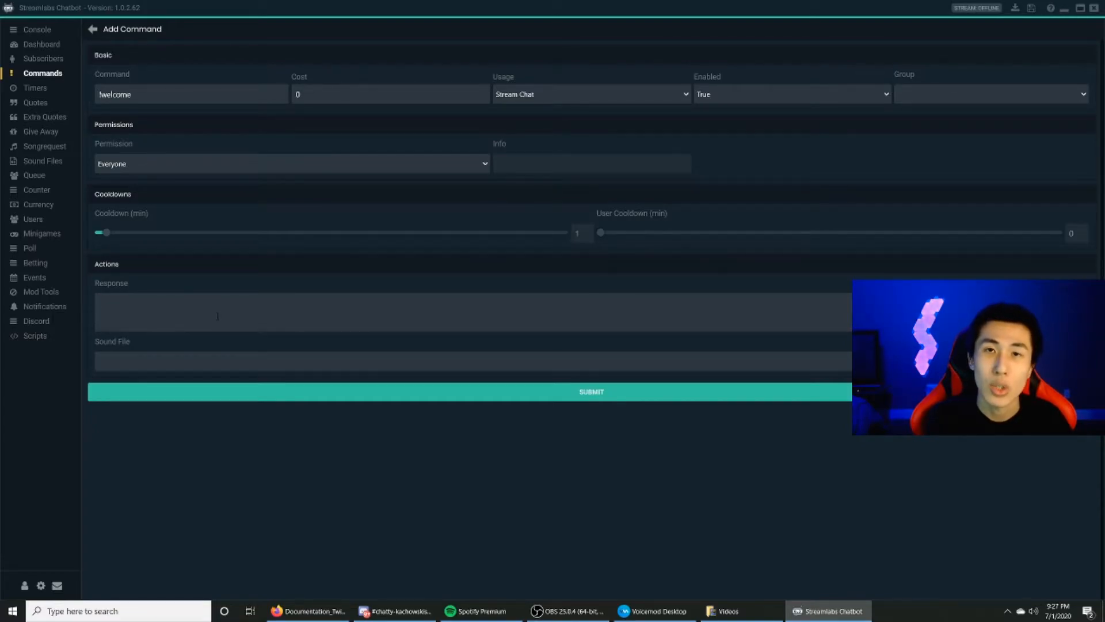
type("Welcome to the Pandamoniums channel!")
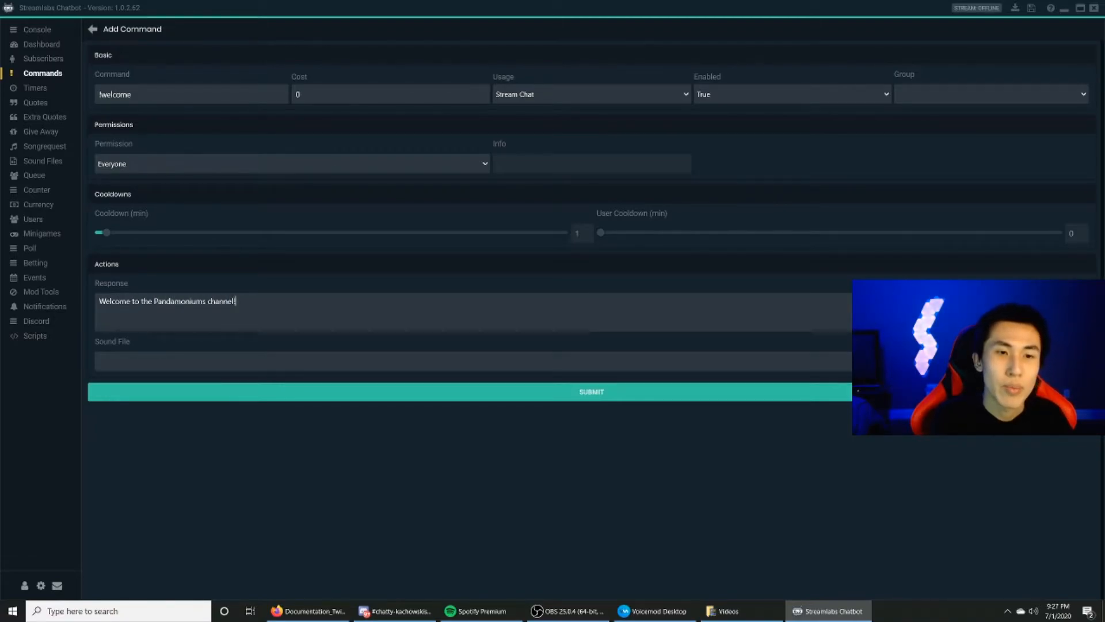
left_click(322, 393)
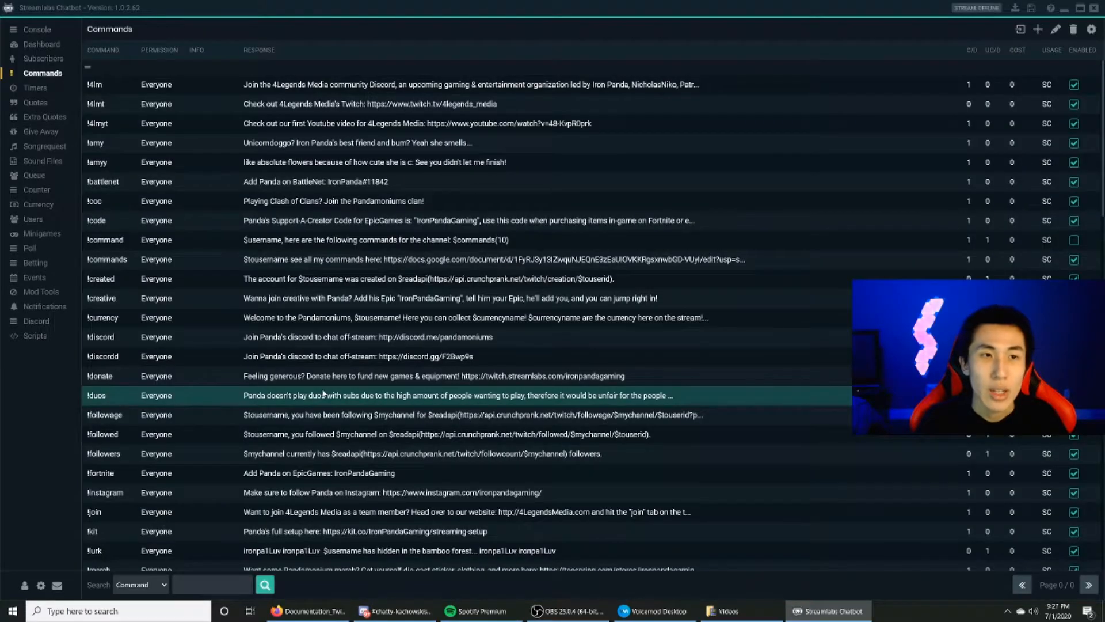
Test the !welcome command by sending it in the Console chat as the streamer
left_click(39, 30)
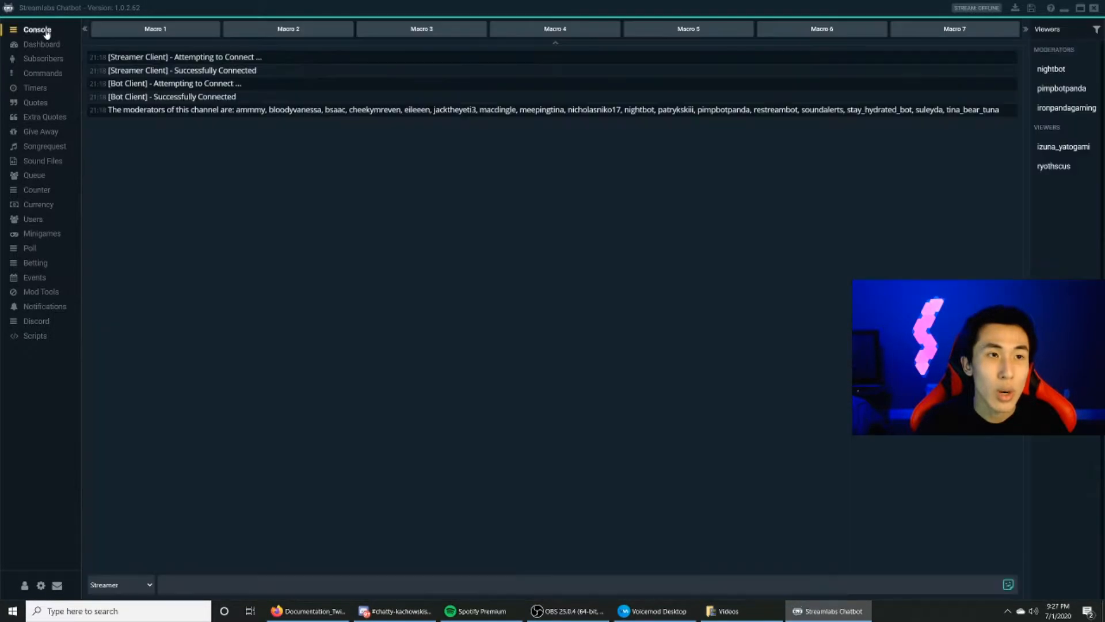
left_click(357, 584)
type("!we")
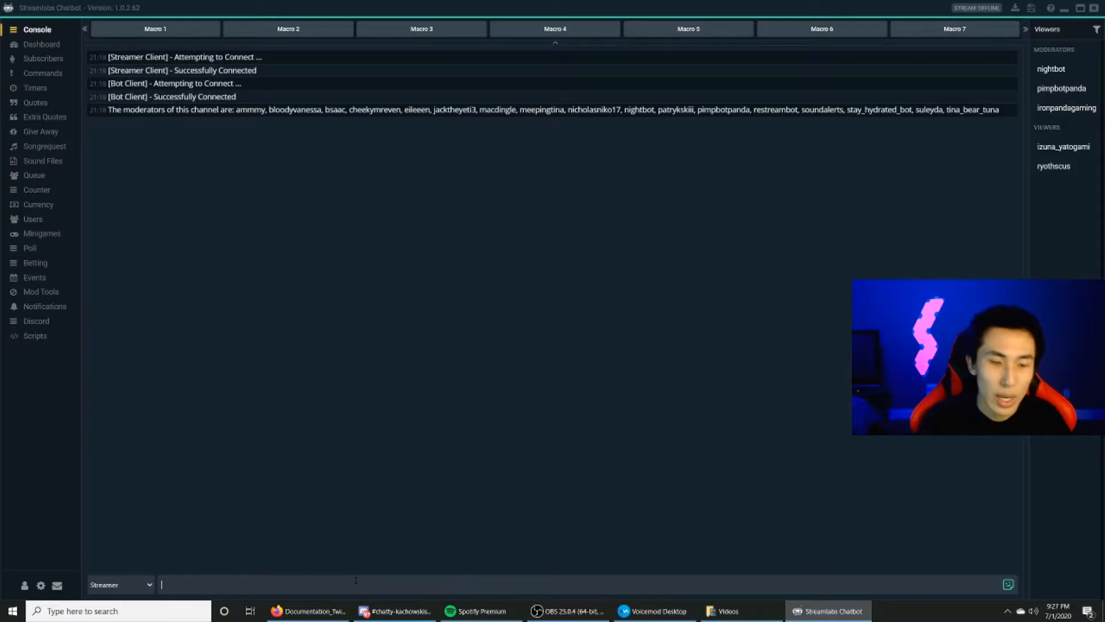
type("lcome")
key("Return")
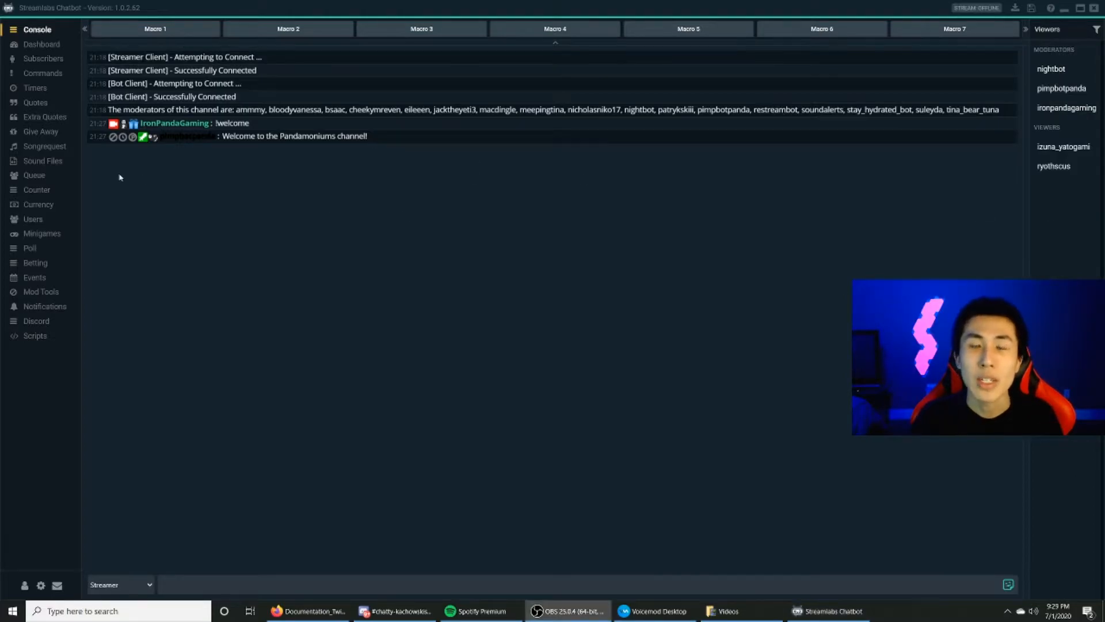
Review the existing timers and their responses, including discord, prime, socials and video
left_click(38, 93)
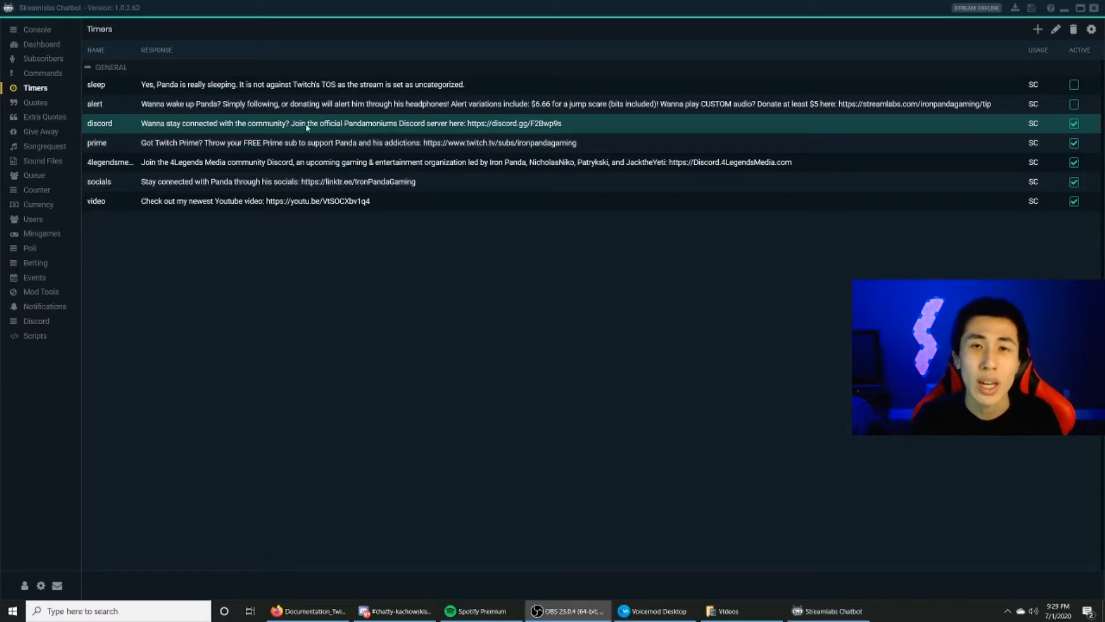
left_click(210, 147)
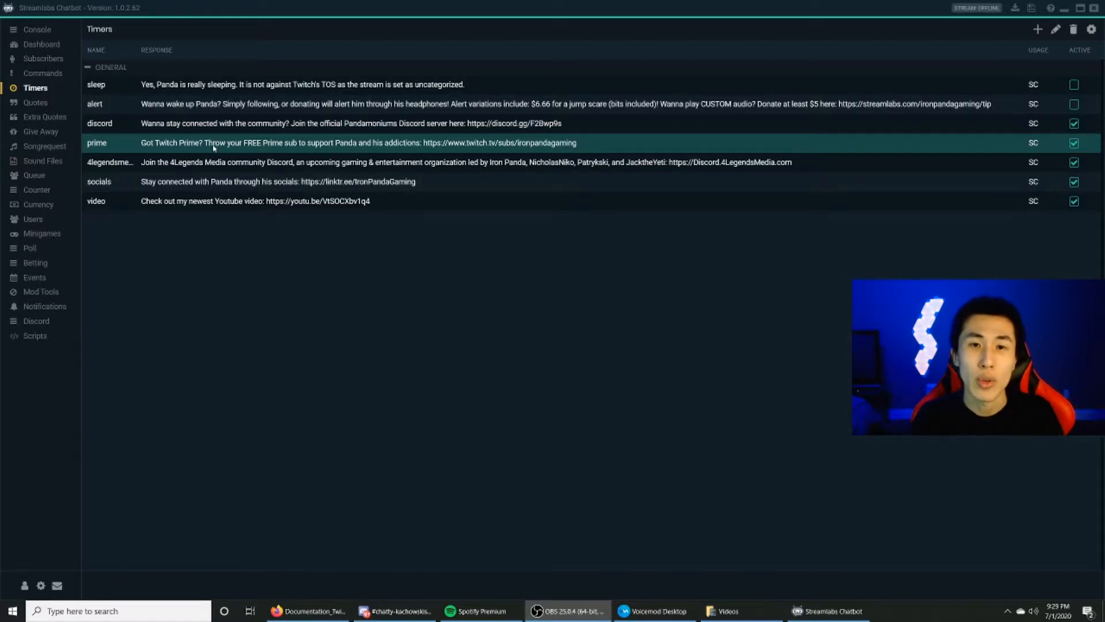
left_click(201, 167)
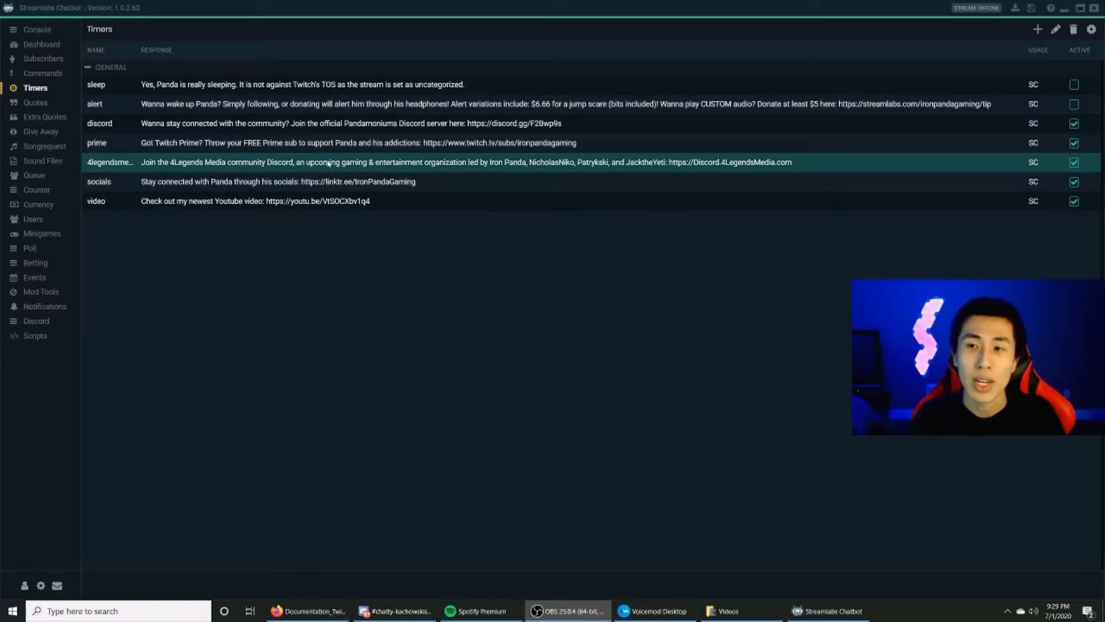
left_click(314, 183)
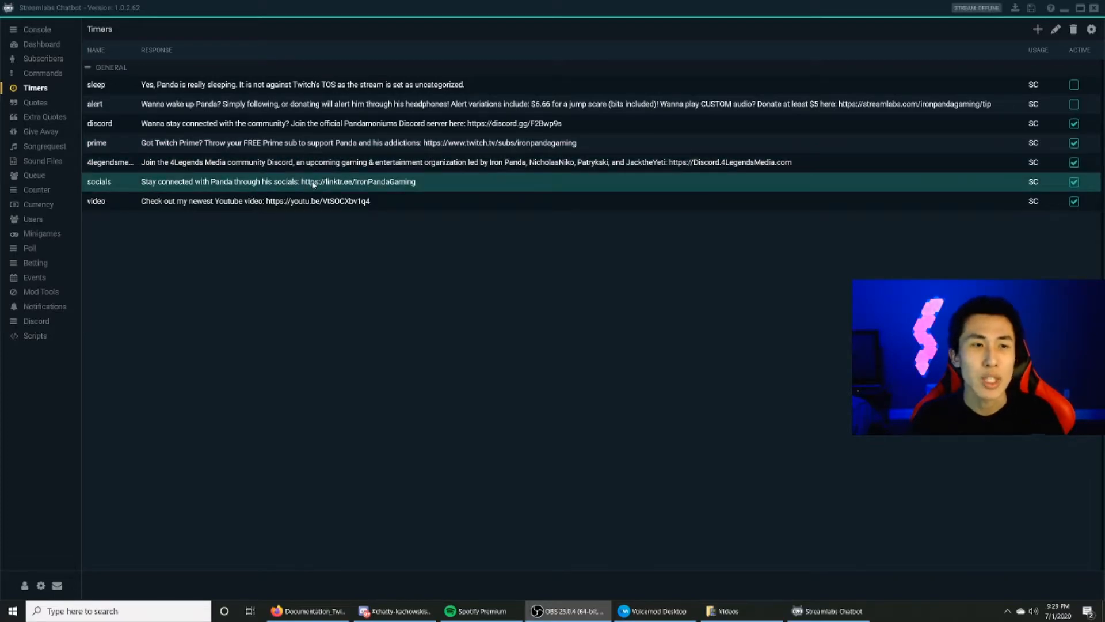
left_click(294, 201)
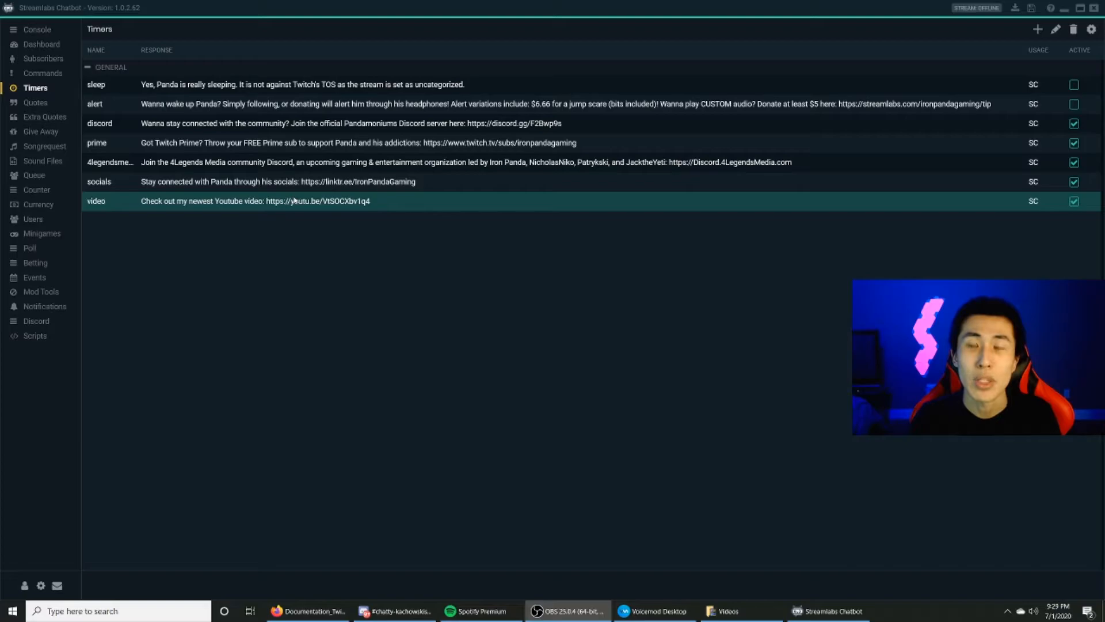
Start a new timer named welcome, keeping it active with Stream Chat usage and no group
left_click(1038, 30)
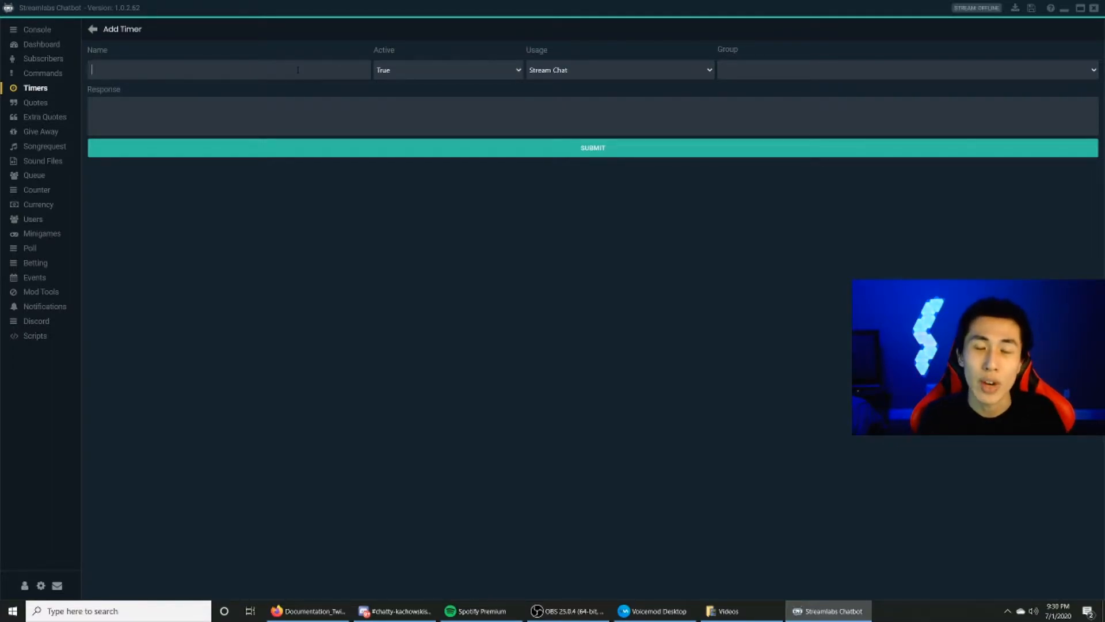
type("welcome")
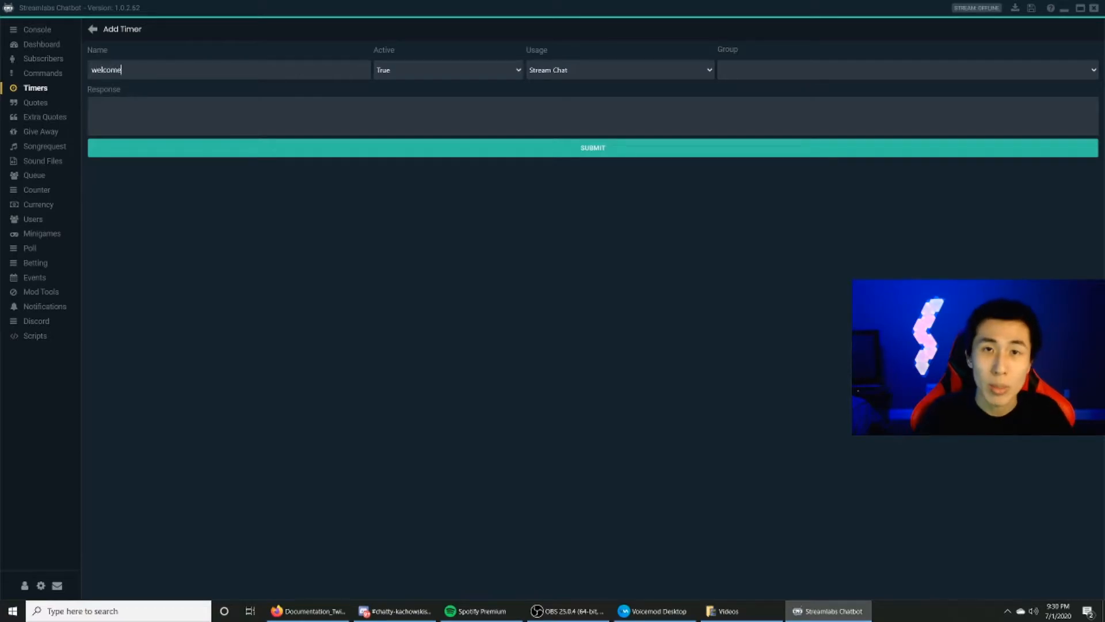
left_click(431, 71)
left_click(436, 92)
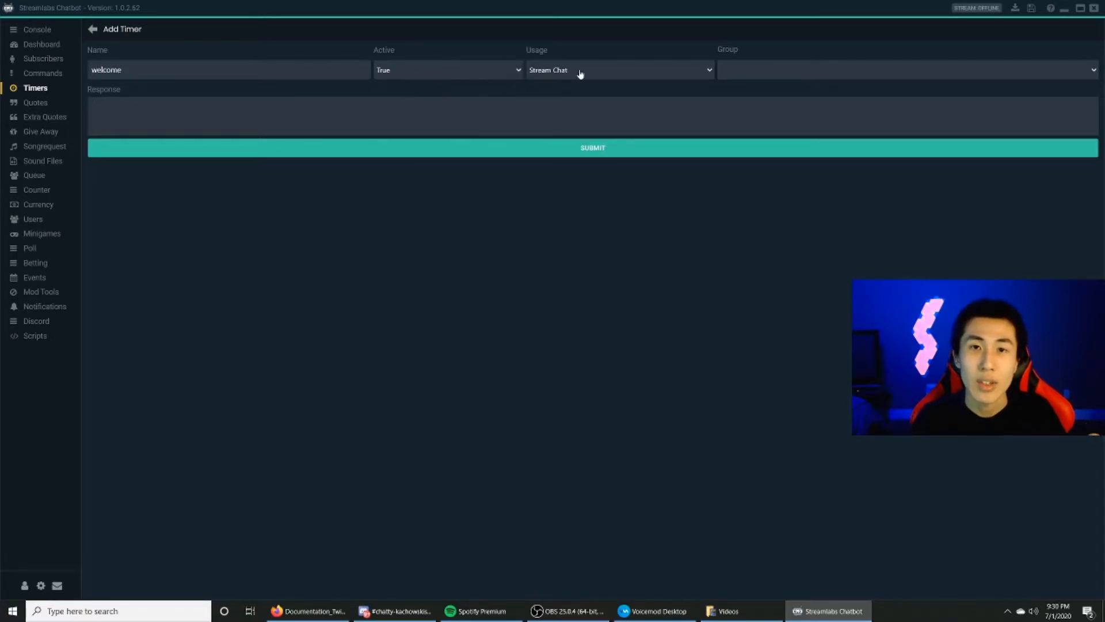
left_click(580, 74)
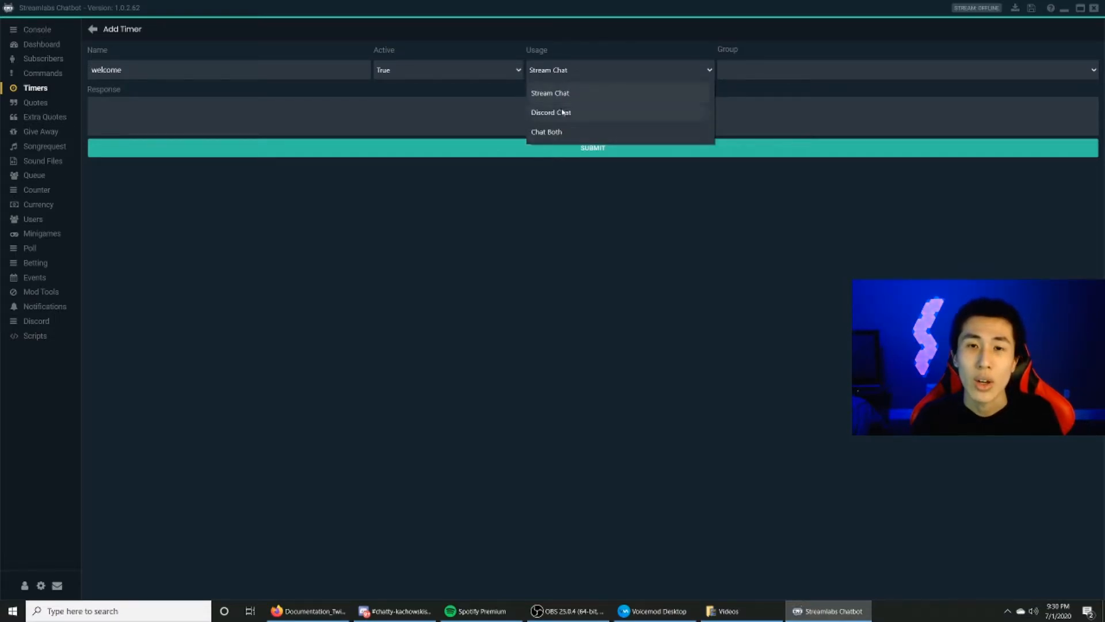
left_click(563, 72)
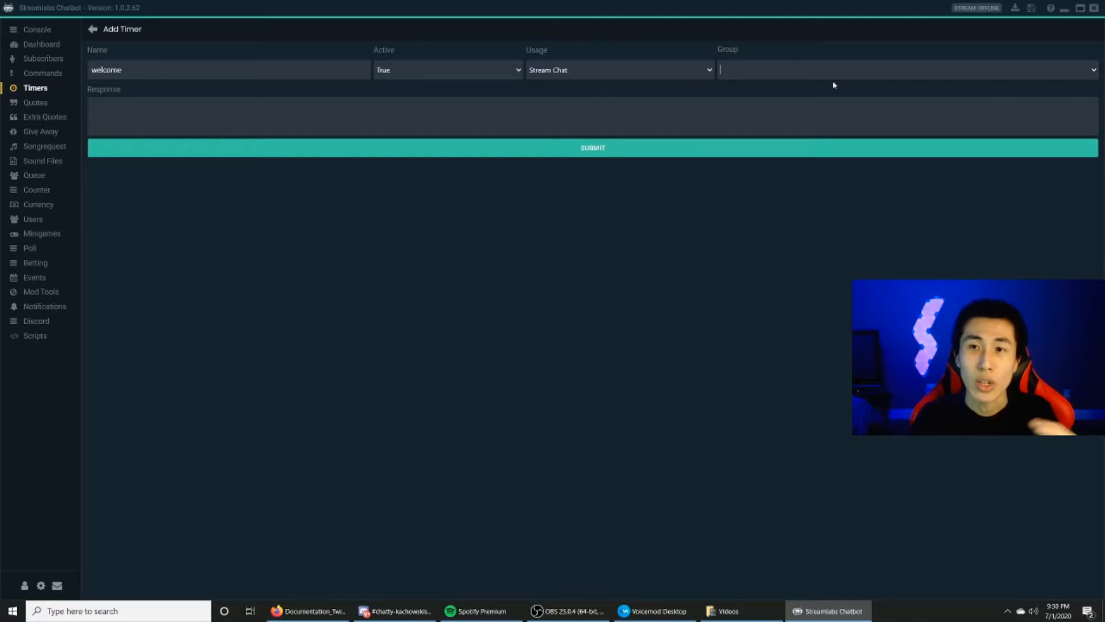
left_click(1093, 71)
left_click(1093, 72)
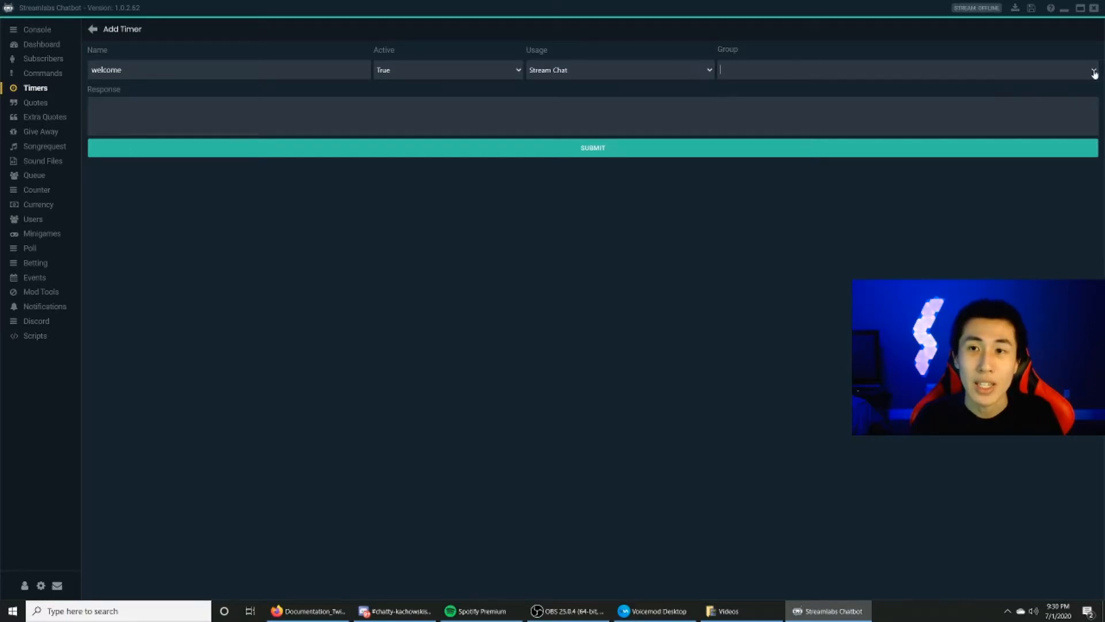
Set the timer's response to "Welcome to the Pandamoniums channel!" and submit the timer
left_click(588, 110)
type("We")
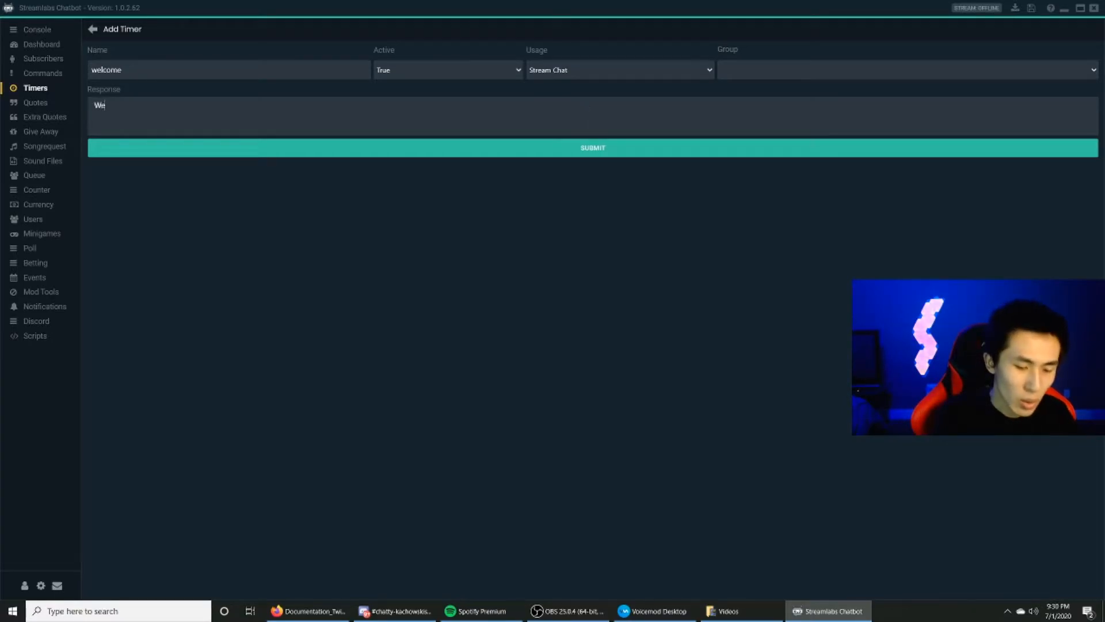
type("lcome to the Pandamon")
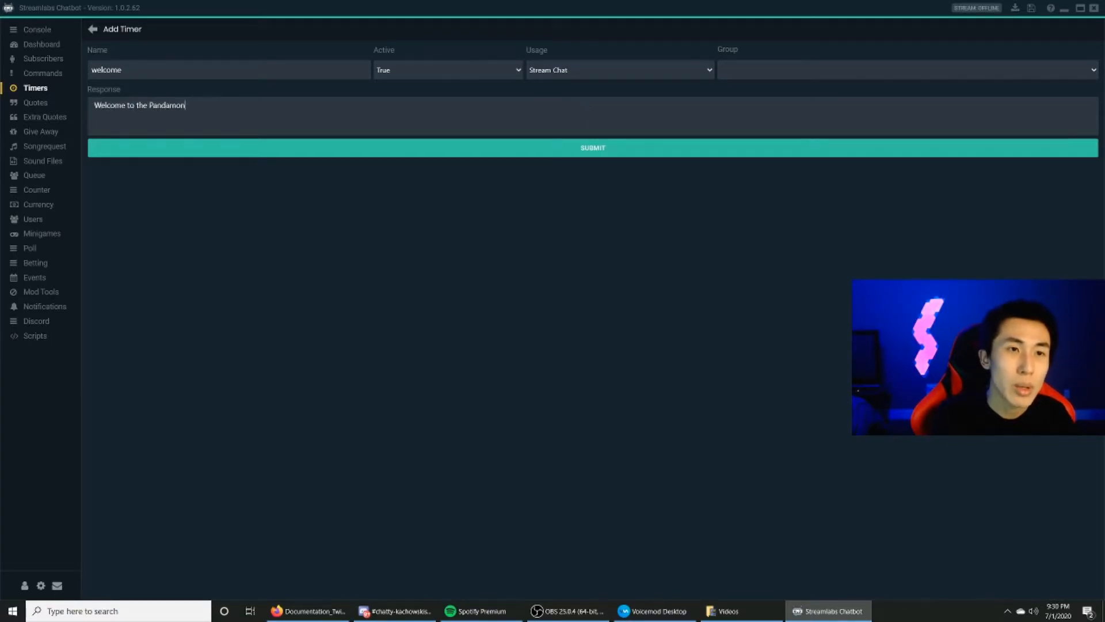
type("iums channel!")
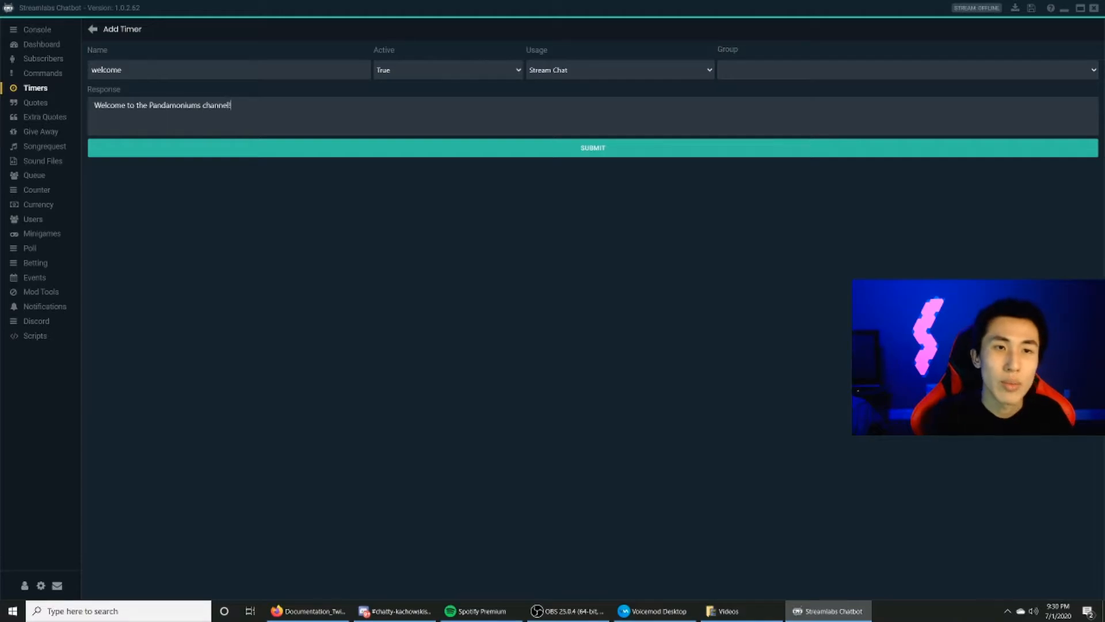
left_click(626, 153)
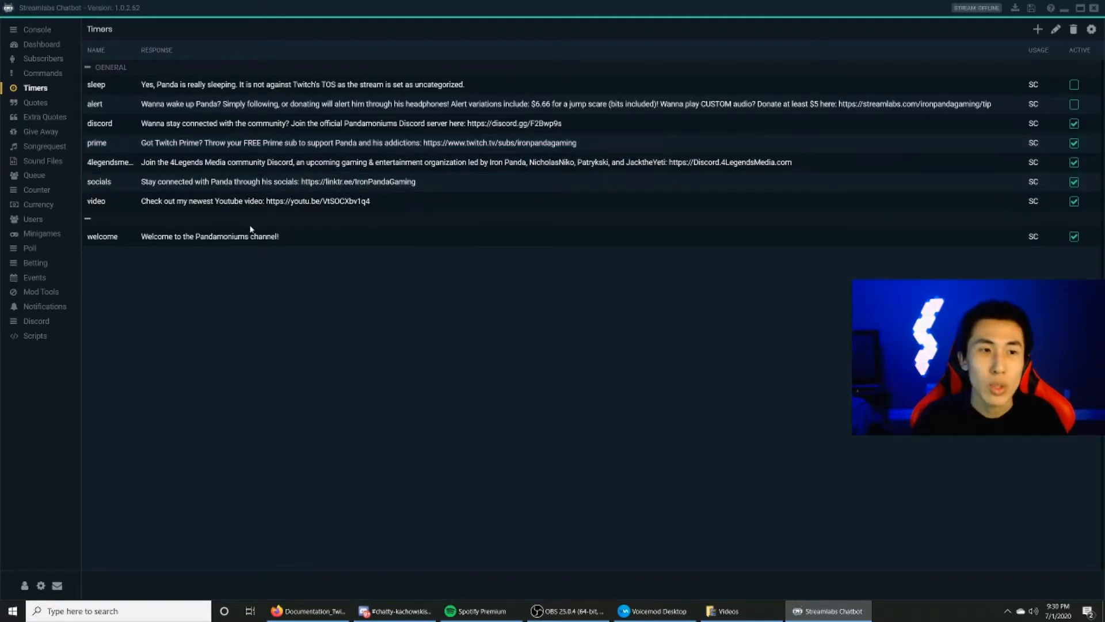
Examine the global timer settings for command linking, interval and minimum chat lines
left_click(1091, 30)
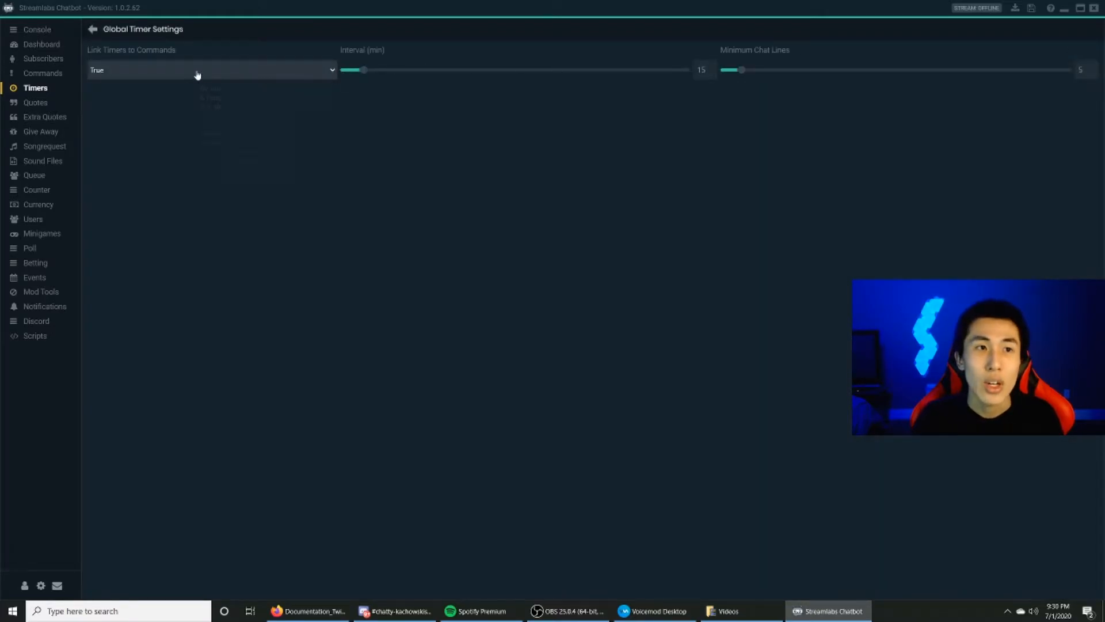
mouse_move(197, 75)
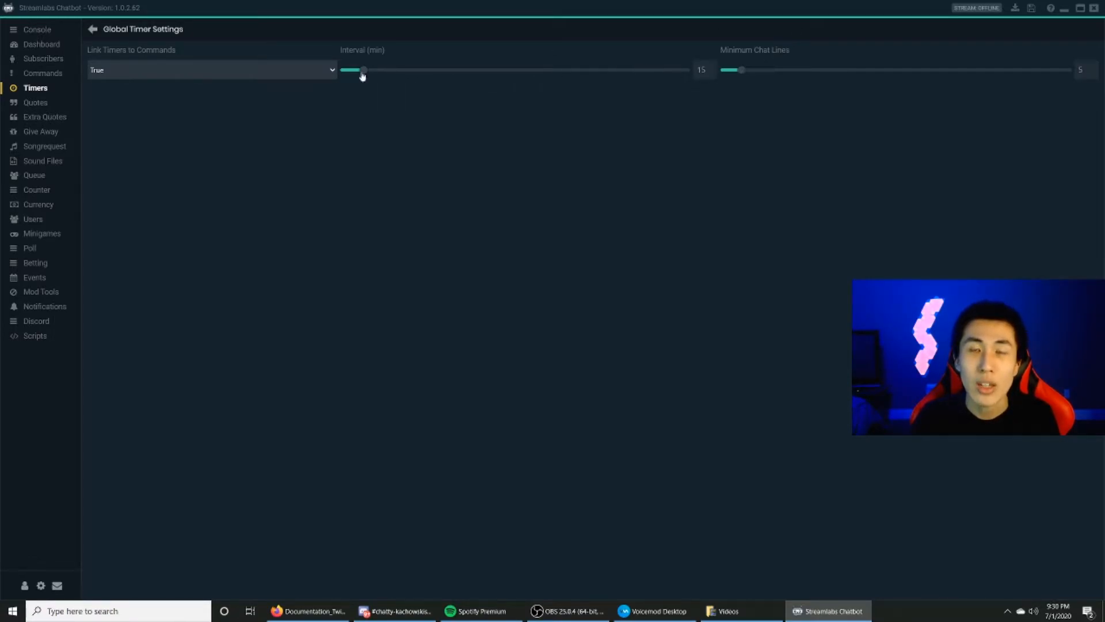
mouse_move(363, 70)
left_mouse_down()
mouse_move(605, 71)
mouse_move(364, 70)
left_mouse_up()
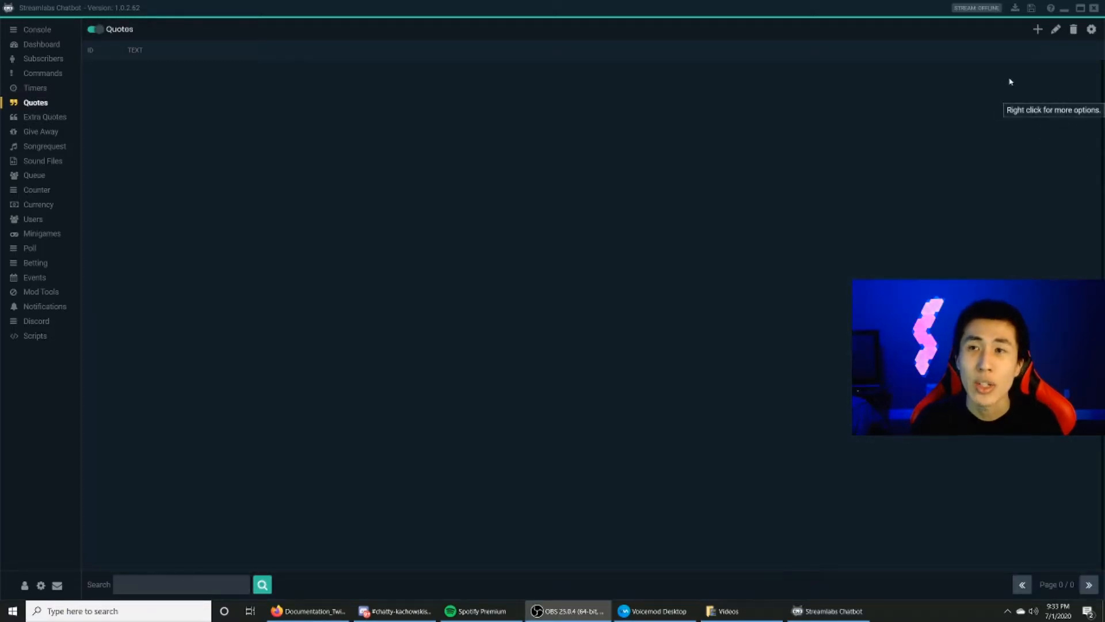
Add a new quote with the text "Food is amazing" - Panda and submit it
left_click(1037, 30)
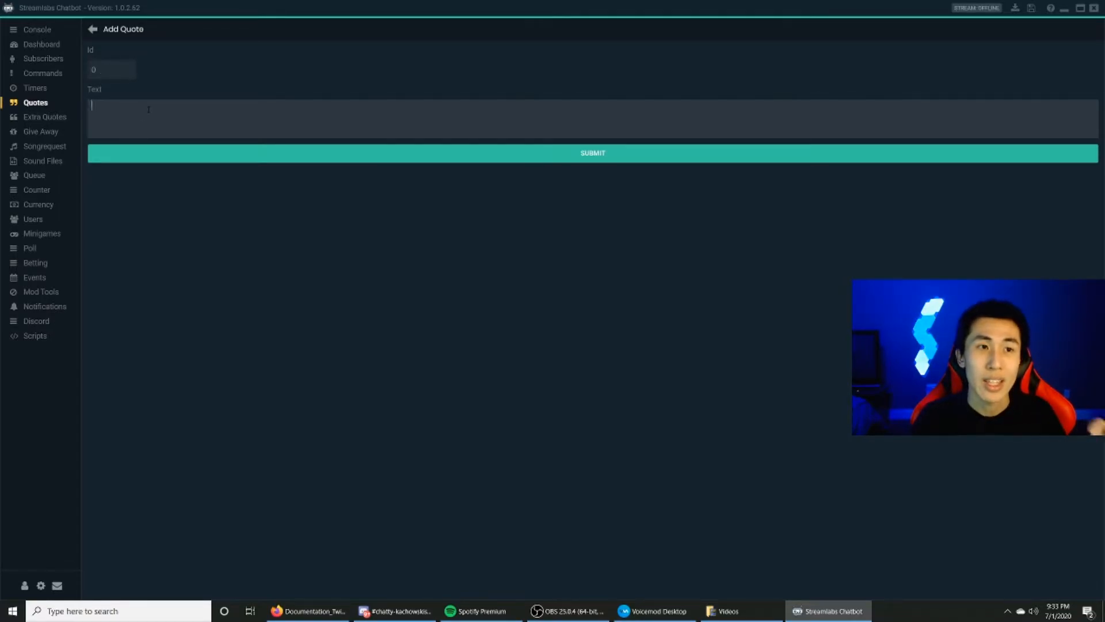
type("\"")
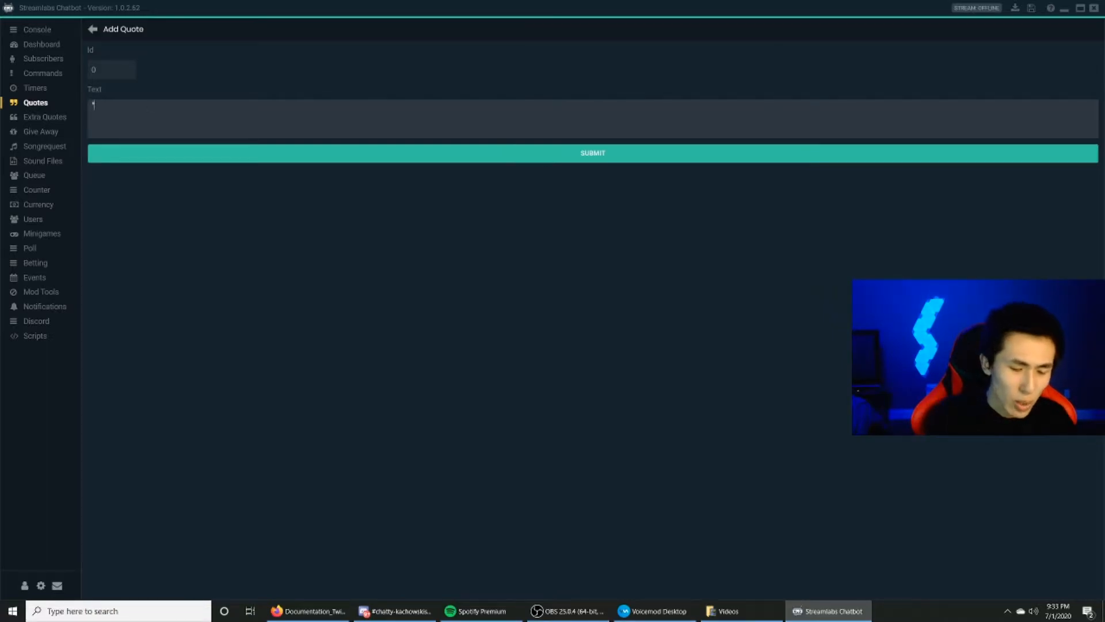
type("Food is ama")
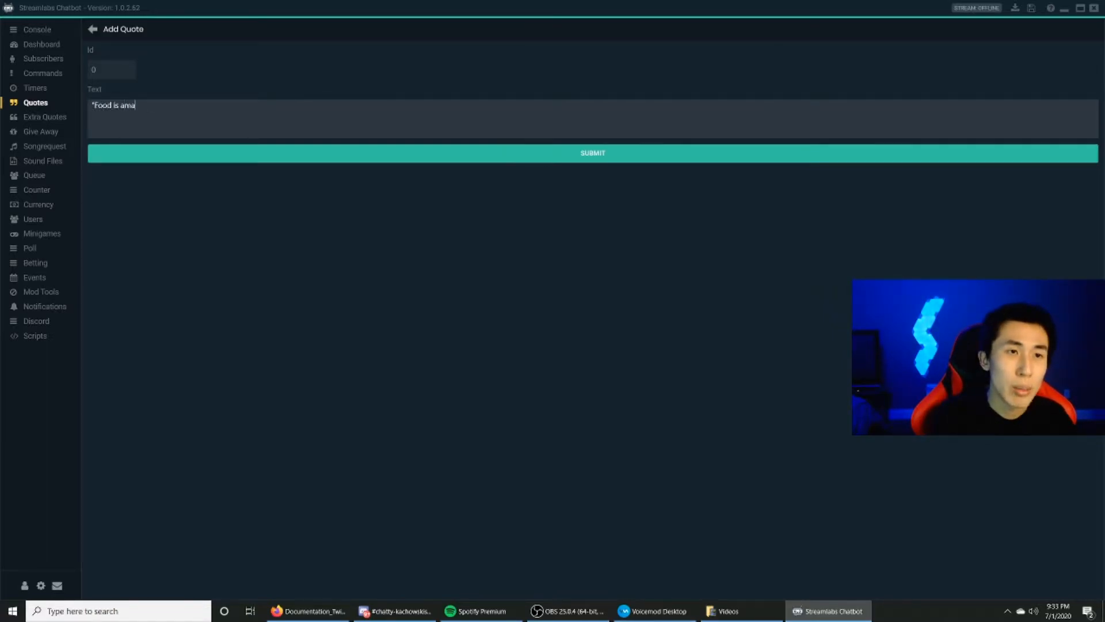
type("zing\" - Panda")
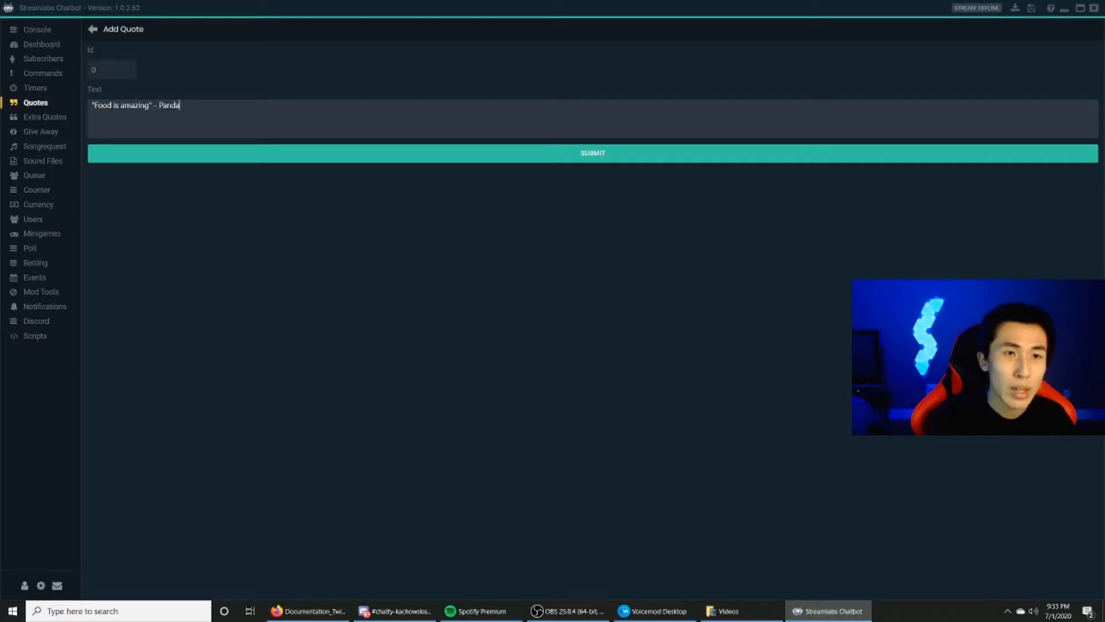
left_click(409, 155)
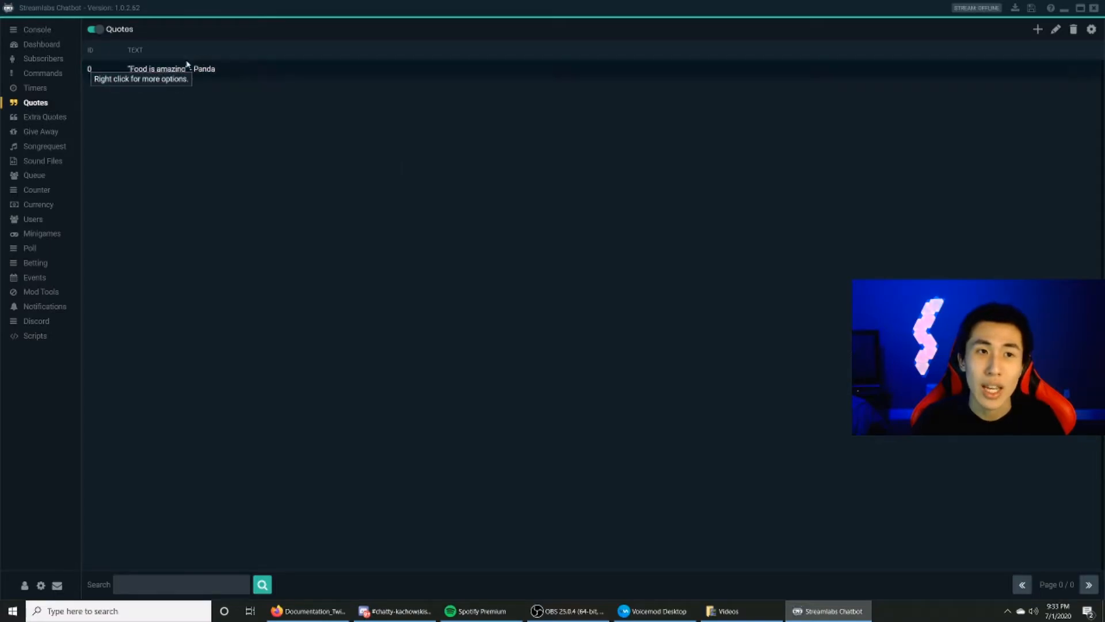
Test the new quote by sending !quote 0 in the Console chat
left_click(34, 33)
left_click(352, 584)
type("!quote 0")
key("Return")
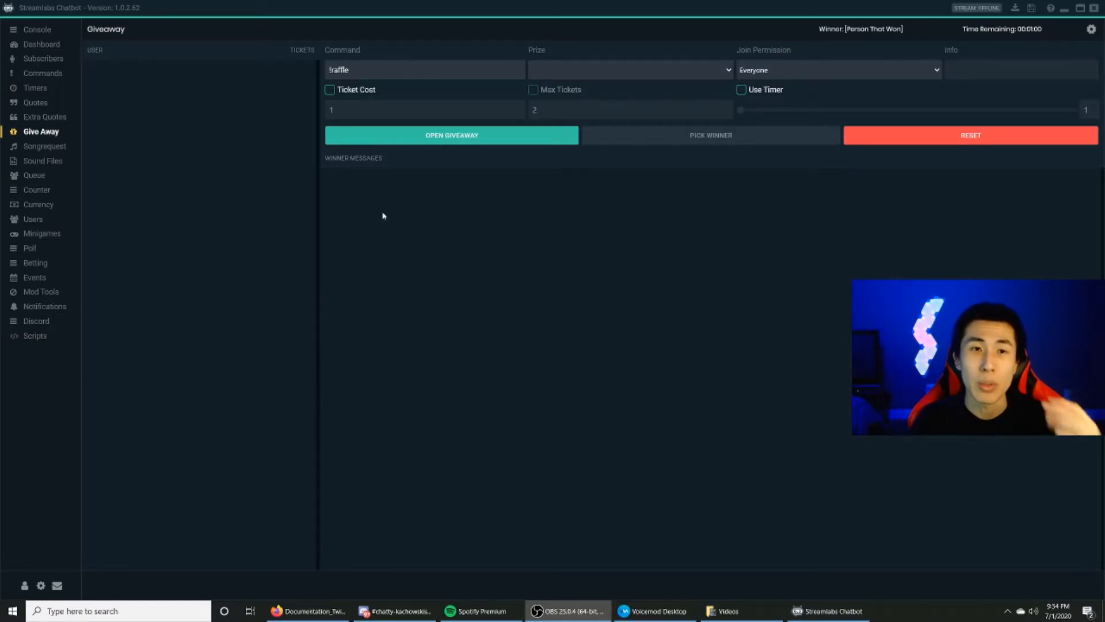
Set the giveaway prize to Panda Bamboo, keeping !raffle as the entry command
left_click_drag(364, 70, 331, 69)
left_click(357, 69)
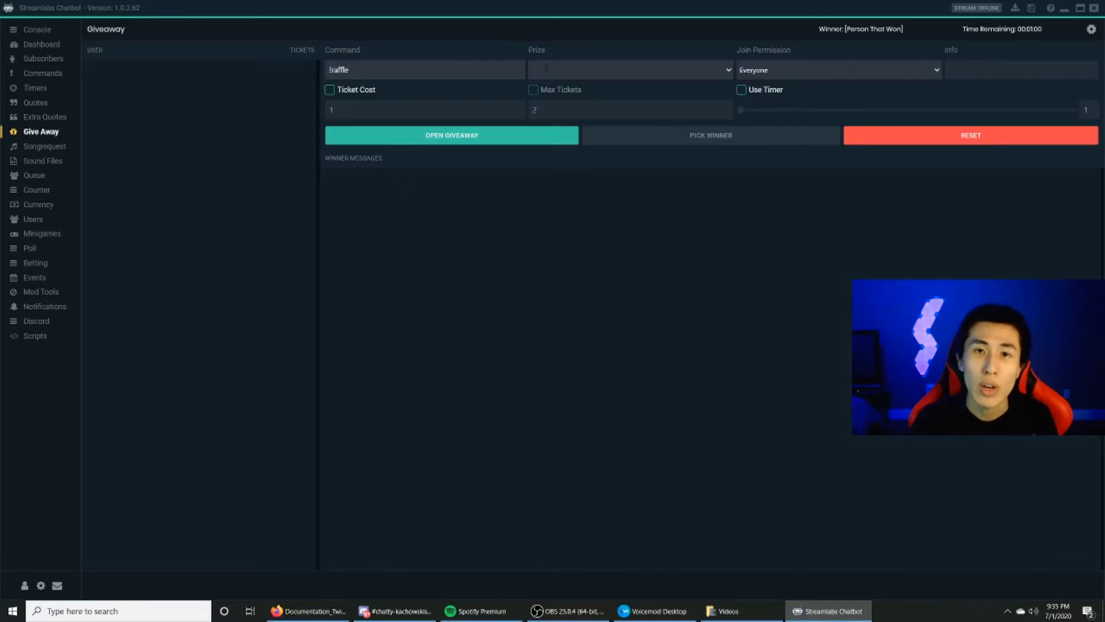
type("Panda Bamboo")
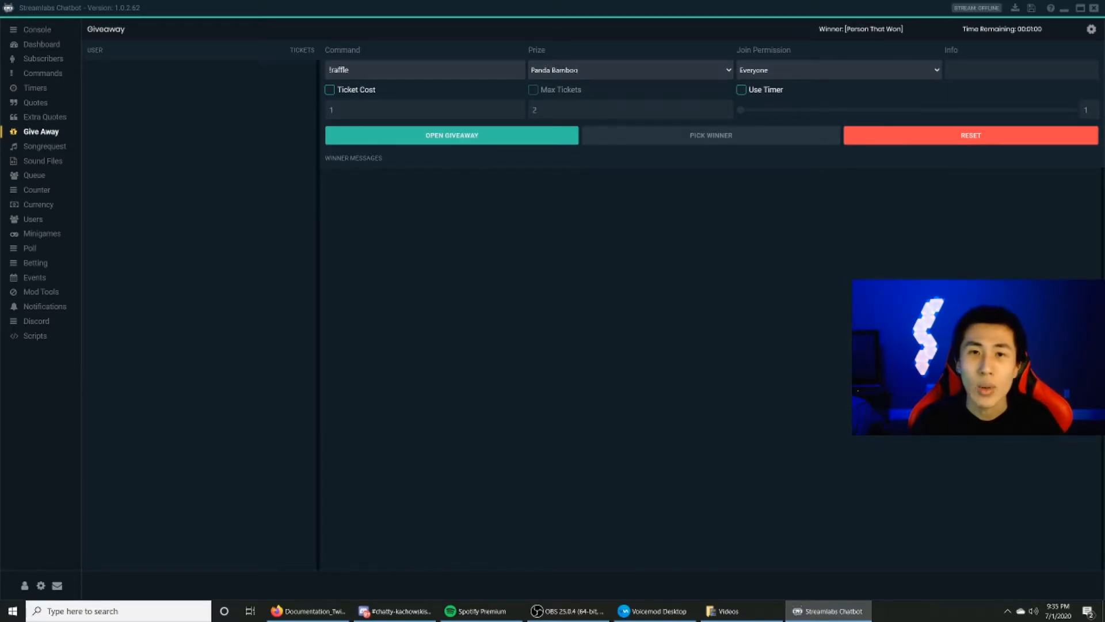
Try out the giveaway's Ticket Cost and Max Tickets options, then switch both off again
left_click(331, 92)
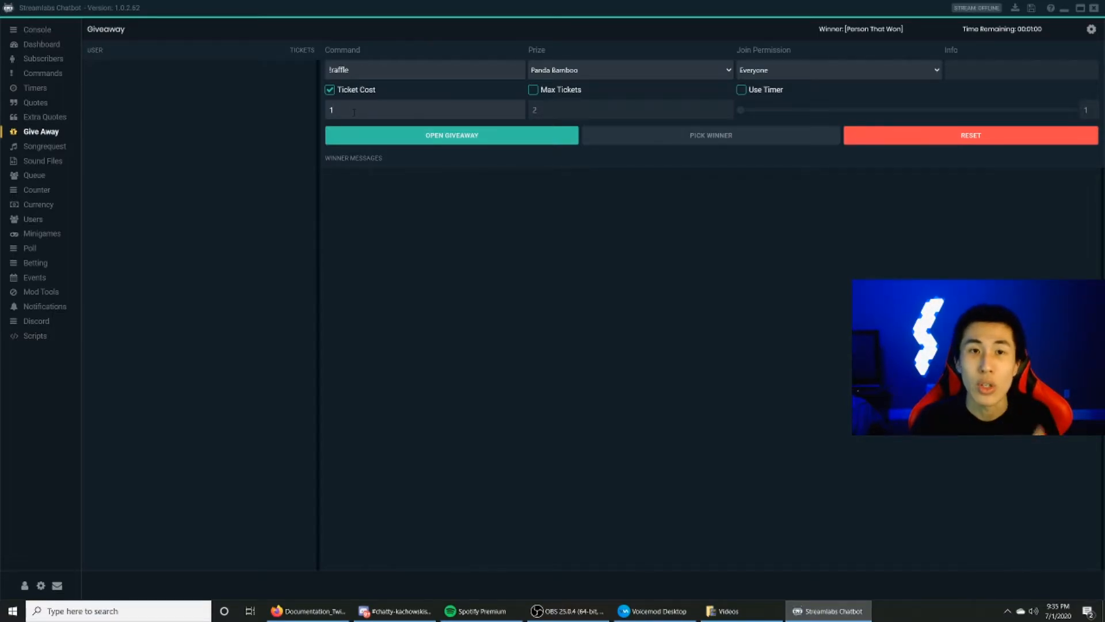
left_click(330, 91)
left_click(330, 90)
left_click(330, 91)
left_click(330, 90)
left_click(533, 90)
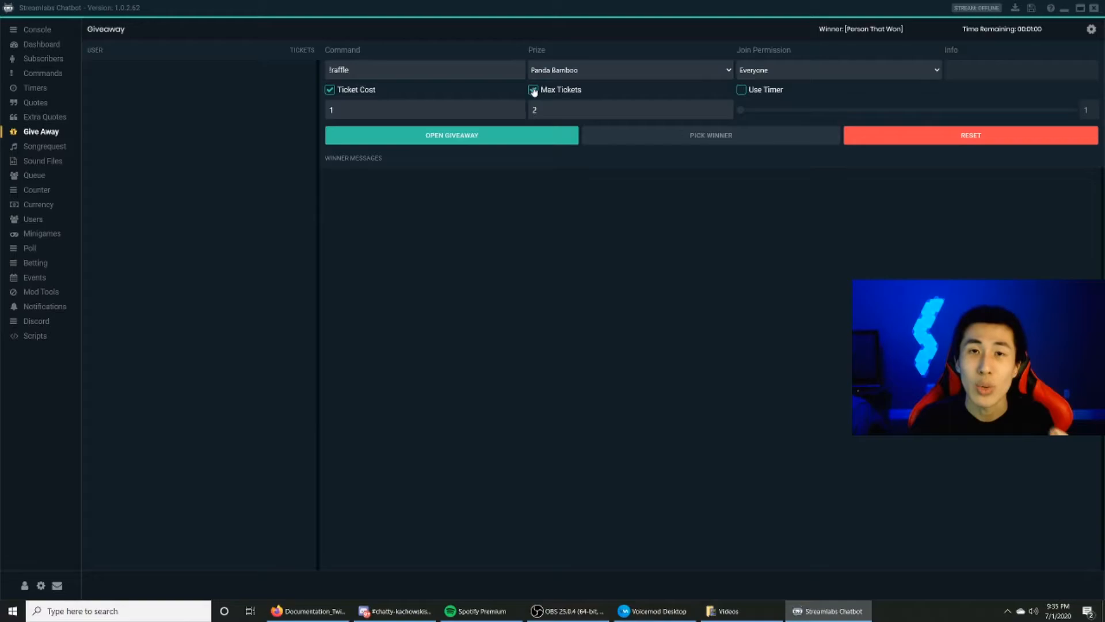
left_click(533, 90)
left_click(331, 91)
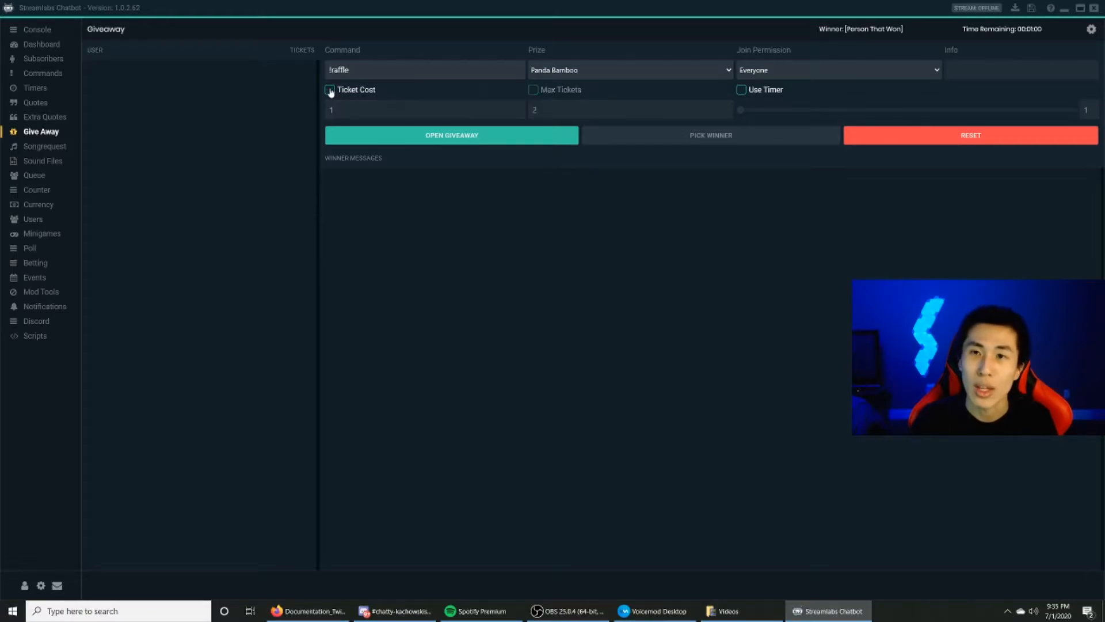
Check the join permission choices, keep Everyone without a timer, and open the giveaway
left_click(808, 76)
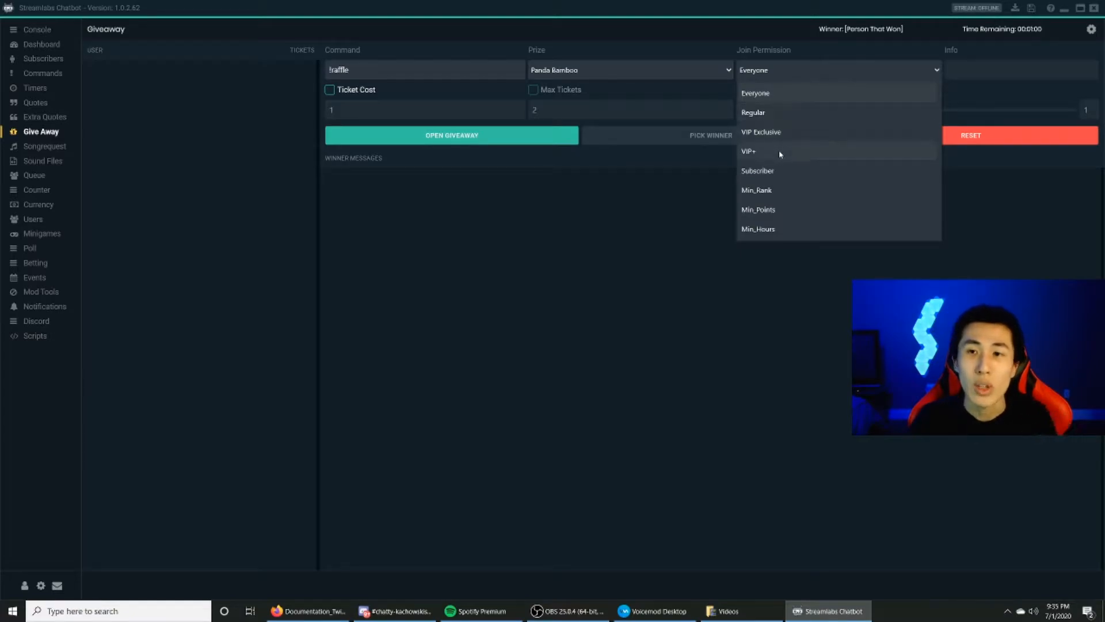
left_click(784, 79)
left_click(742, 90)
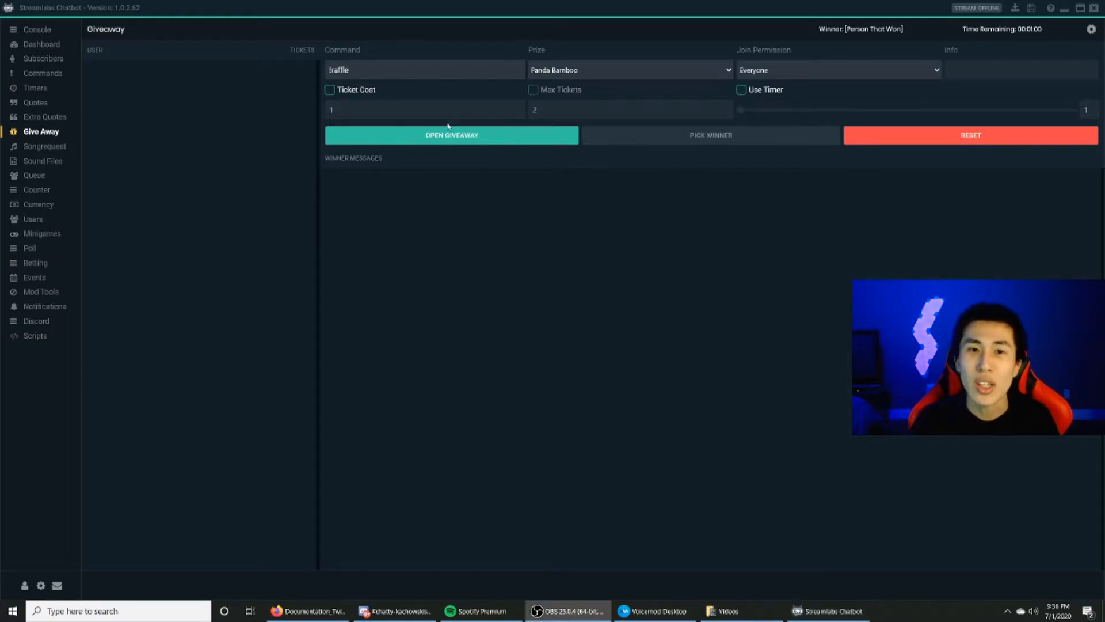
left_click(458, 141)
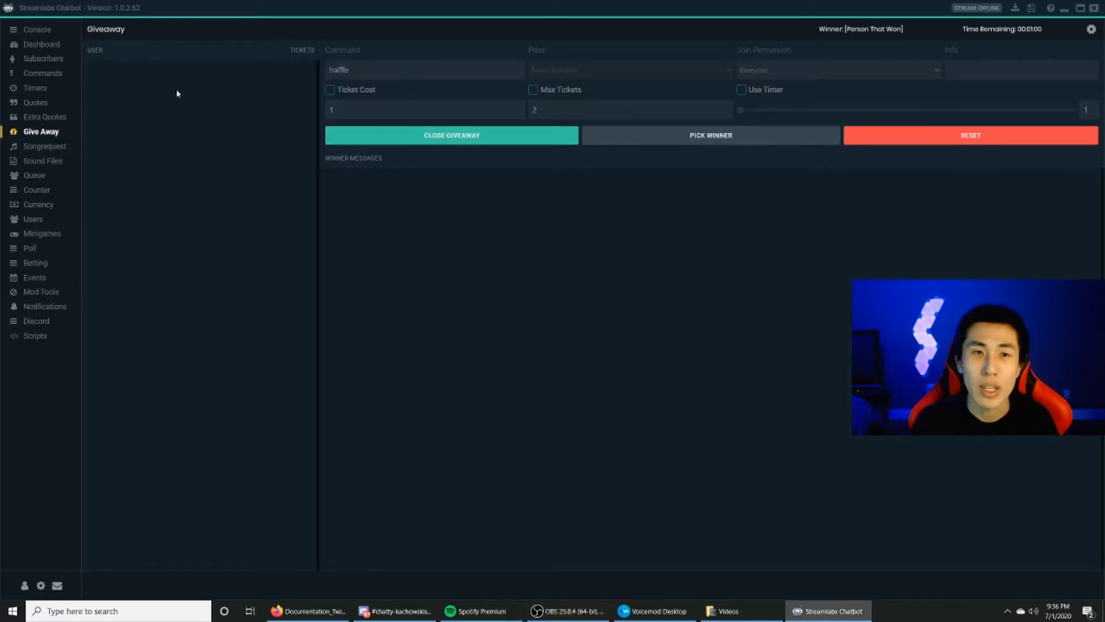
Enter the giveaway as the streamer by sending !raffle in the Console chat
left_click(26, 34)
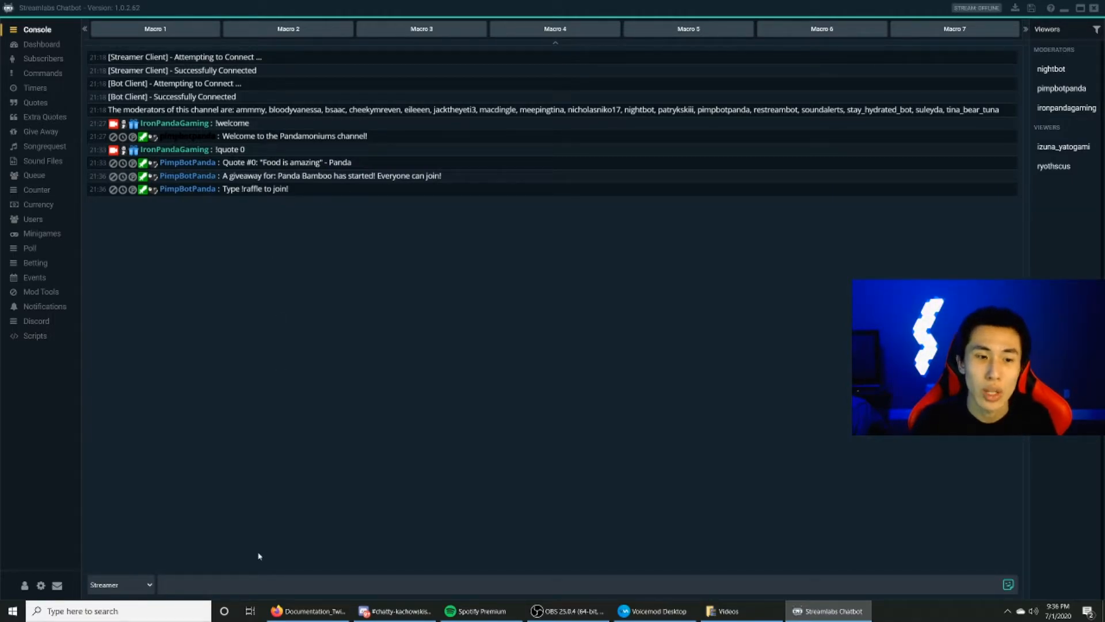
left_click(271, 584)
type("!raffle")
key("Return")
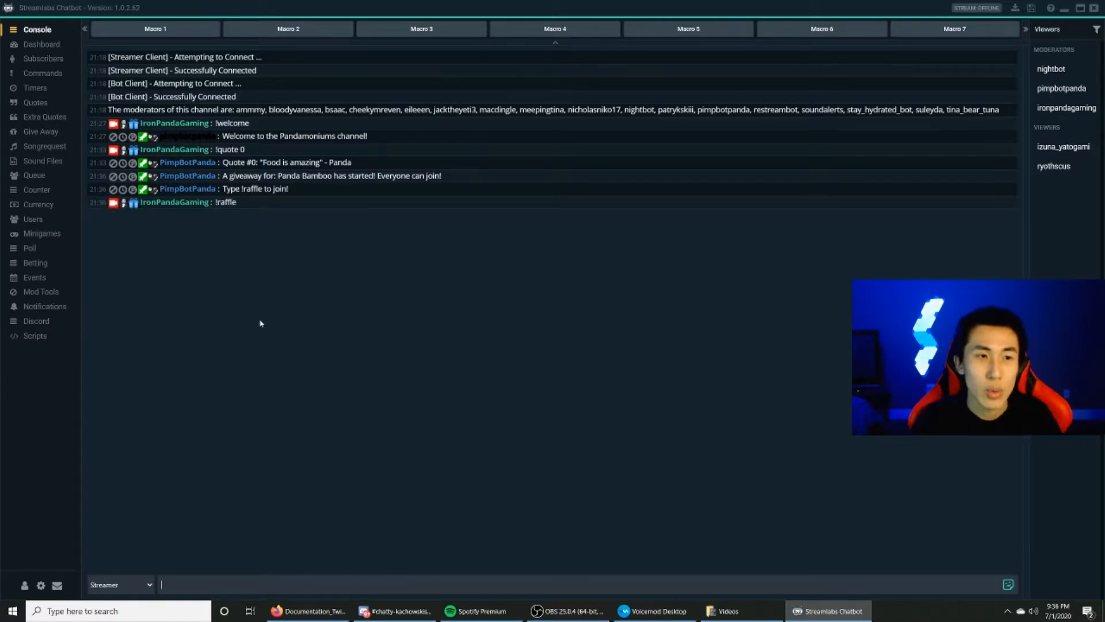
Select the new entrant in the giveaway's user list, close the giveaway to further entries and pick a winner
left_click(40, 132)
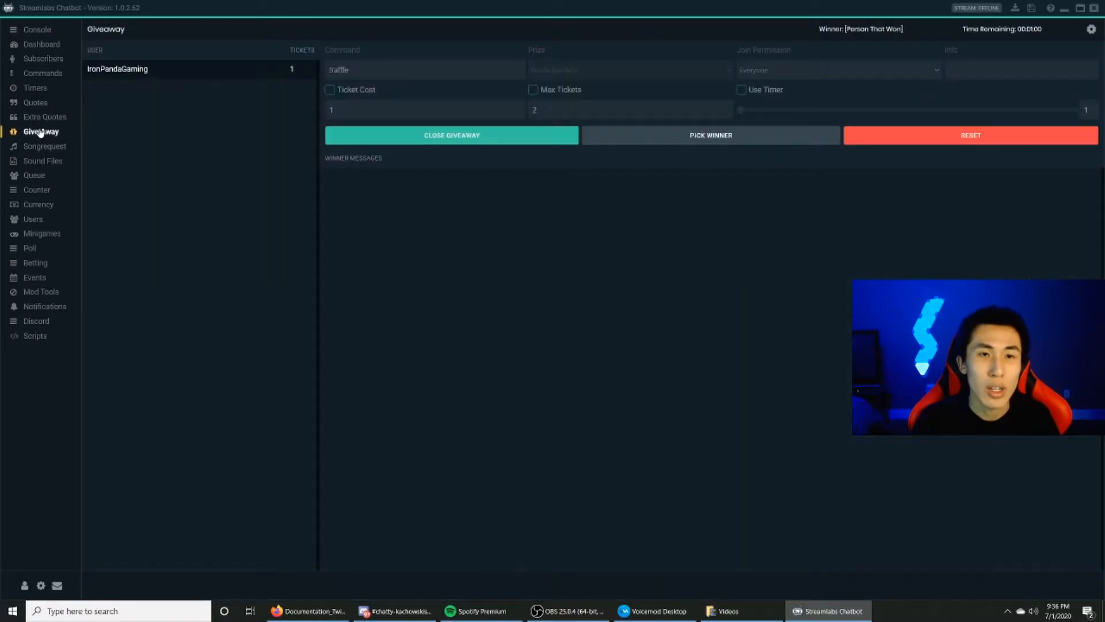
left_click(125, 69)
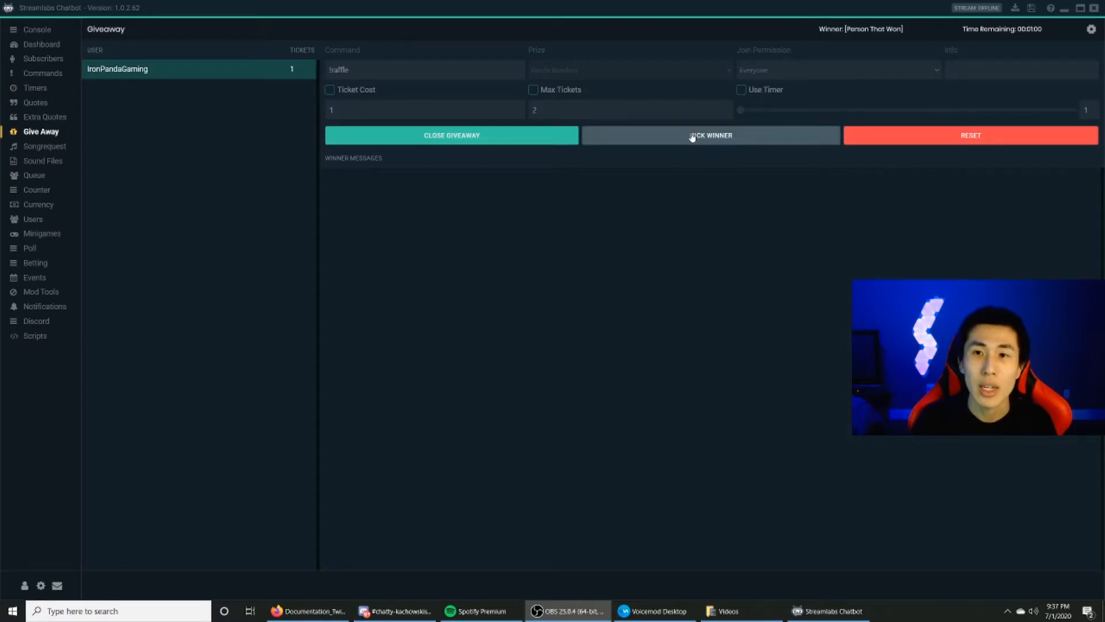
left_click(551, 138)
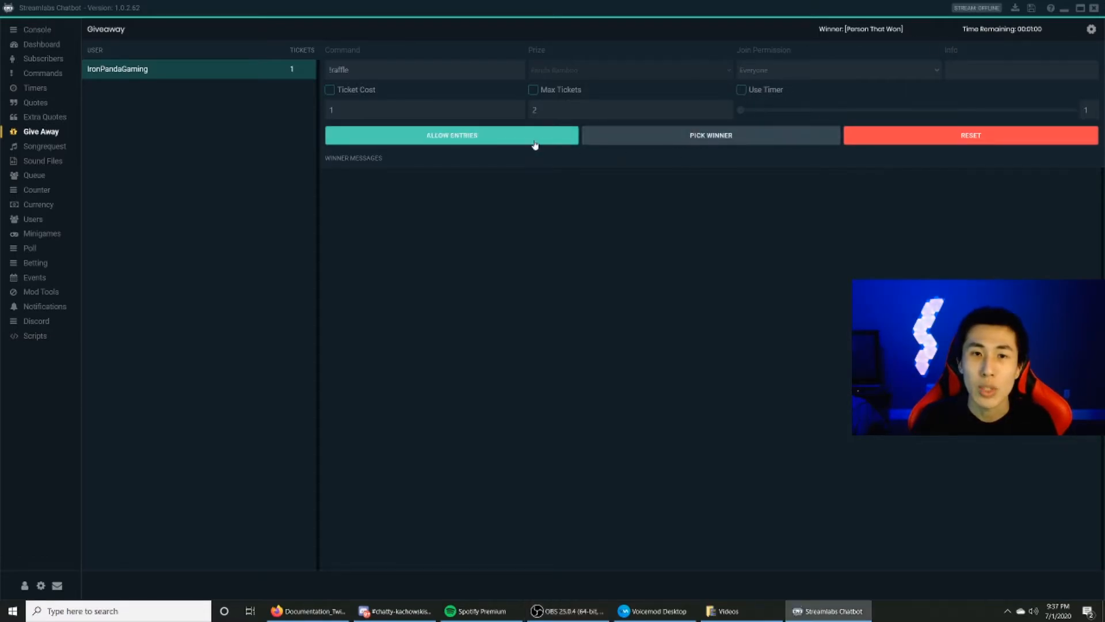
left_click(704, 144)
Read the winner's name and follow status in the Console announcement, and reset the giveaway
left_click(41, 30)
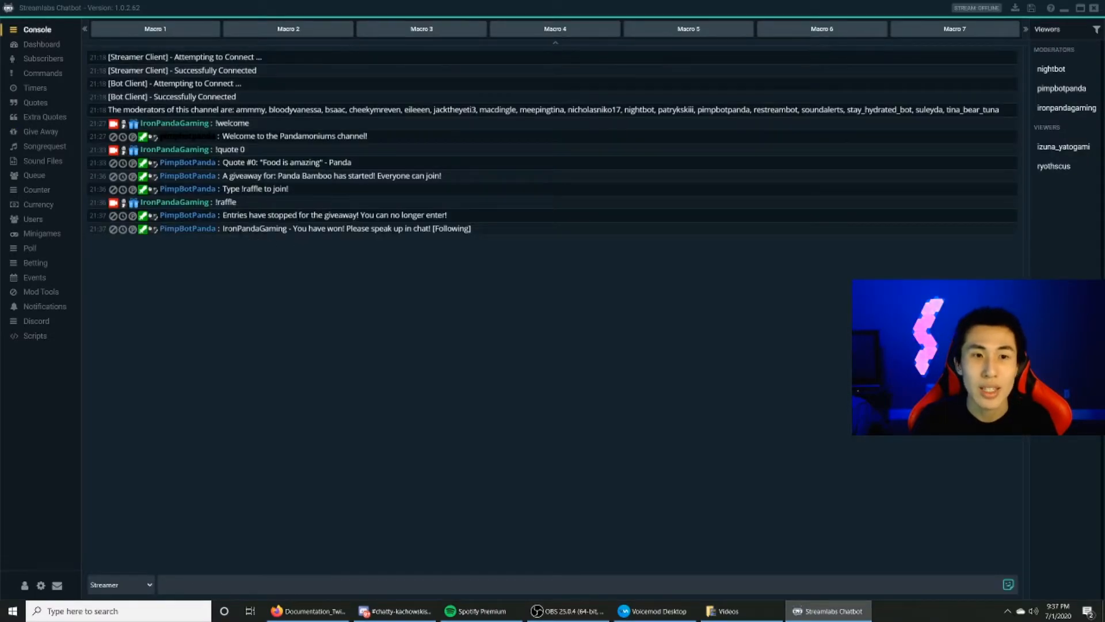
left_click_drag(223, 229, 287, 229)
left_click(287, 229)
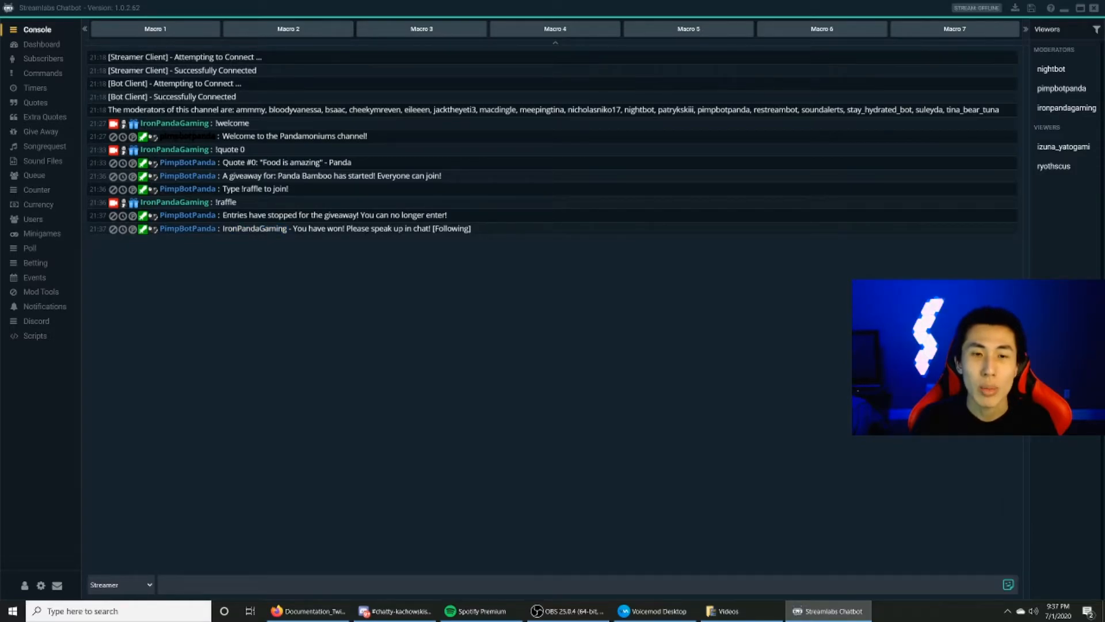
left_click_drag(435, 229, 469, 229)
left_click(470, 229)
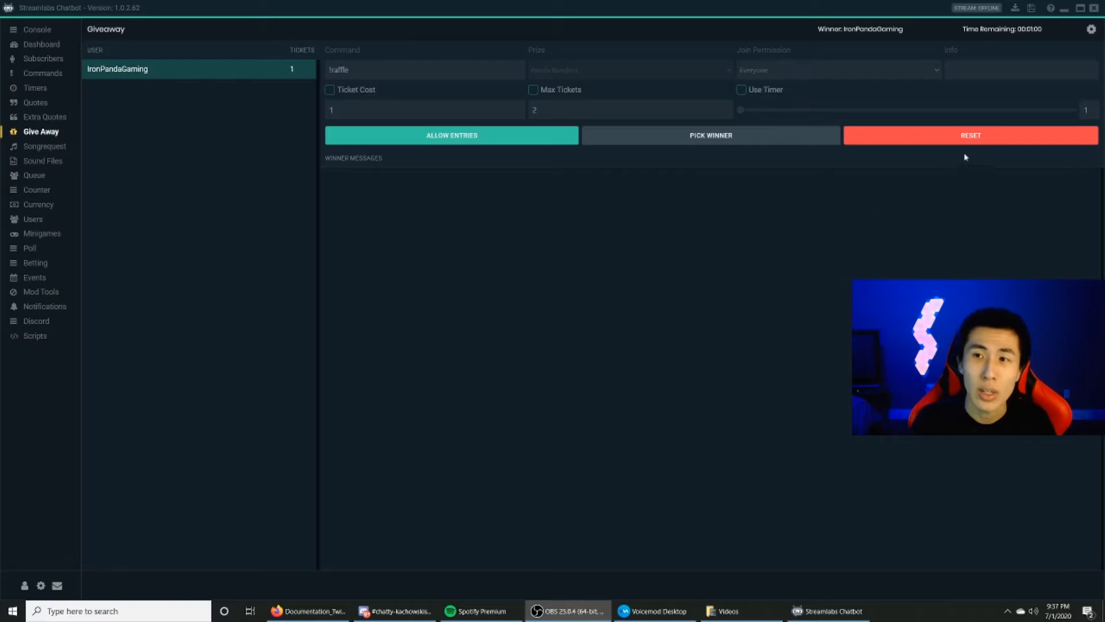
left_click(969, 138)
left_click(555, 324)
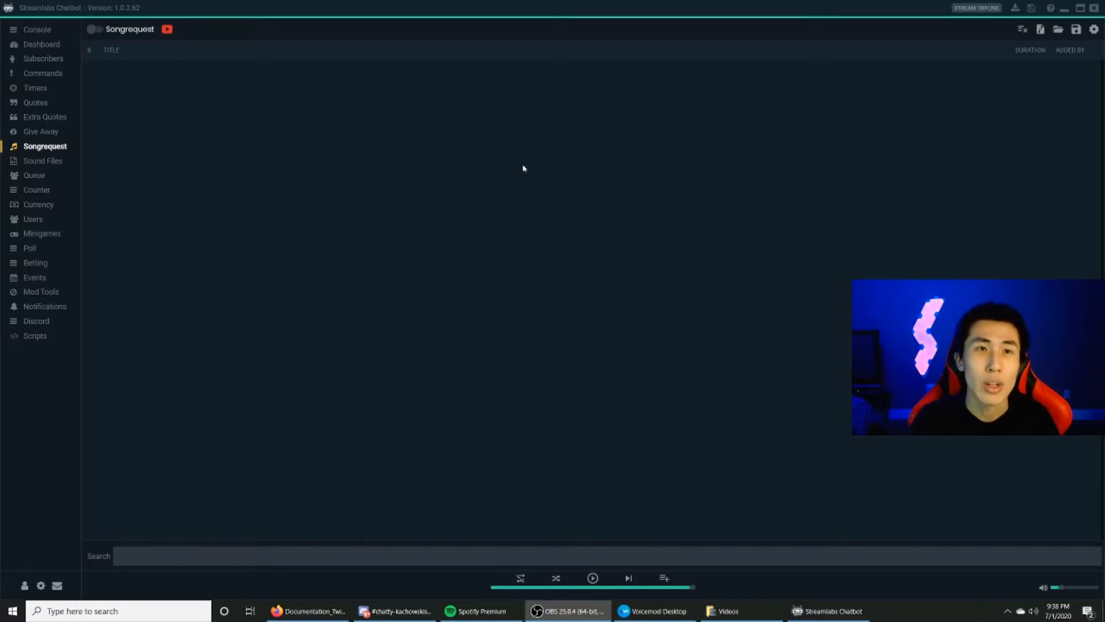
Turn on Songrequest and open its global settings
left_click(94, 31)
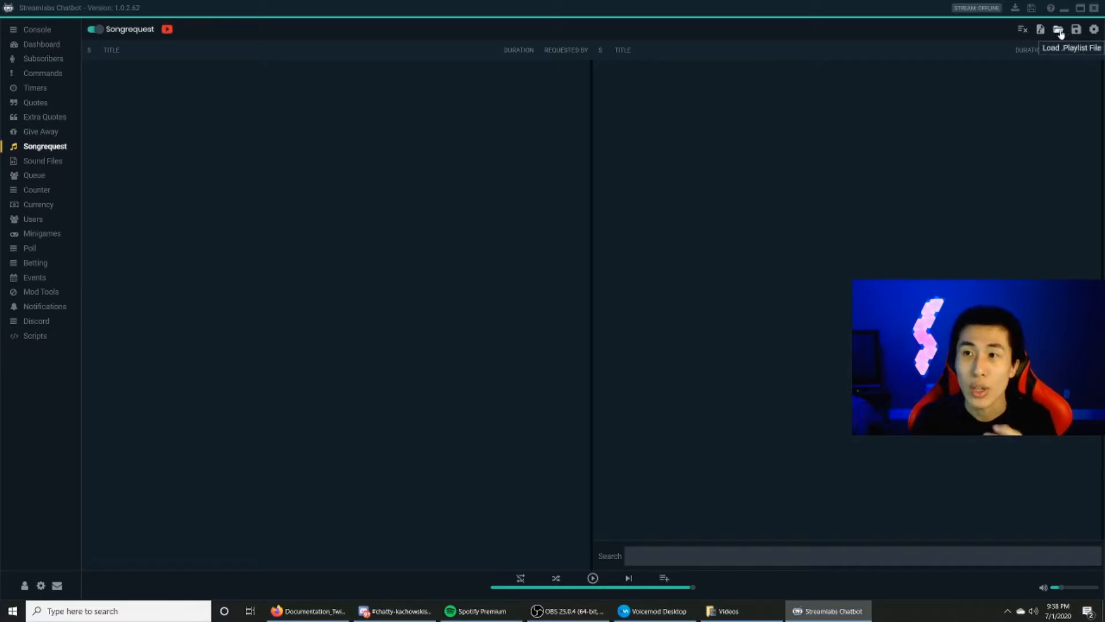
left_click(1091, 31)
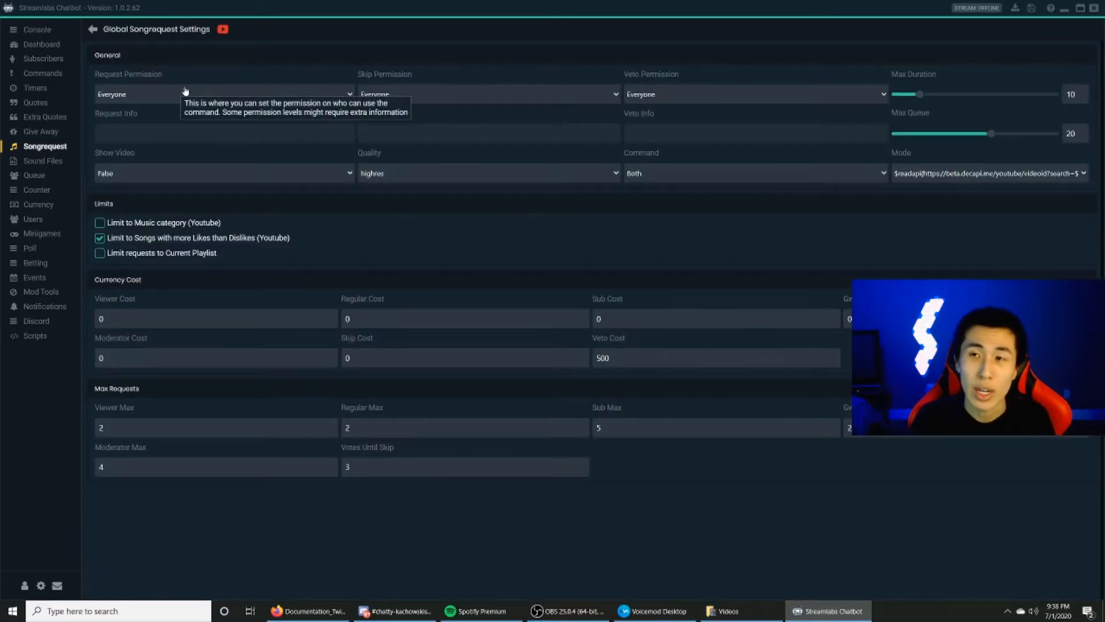
Review the Request Permission, Skip Permission and Mode choices for song requests, keeping both permissions at Everyone
left_click(157, 100)
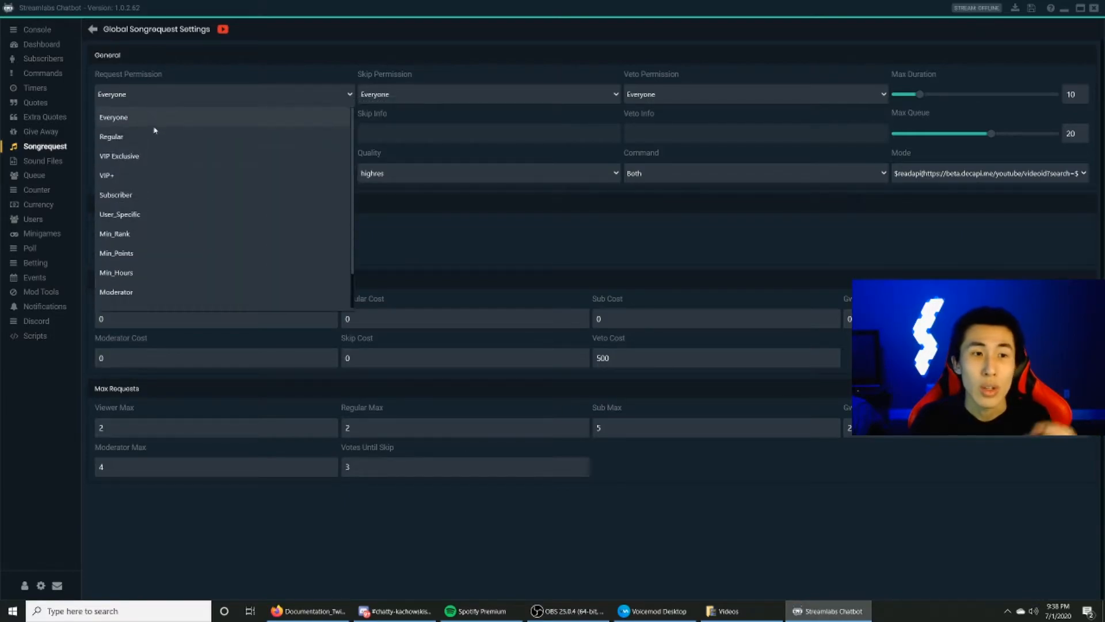
left_click(153, 100)
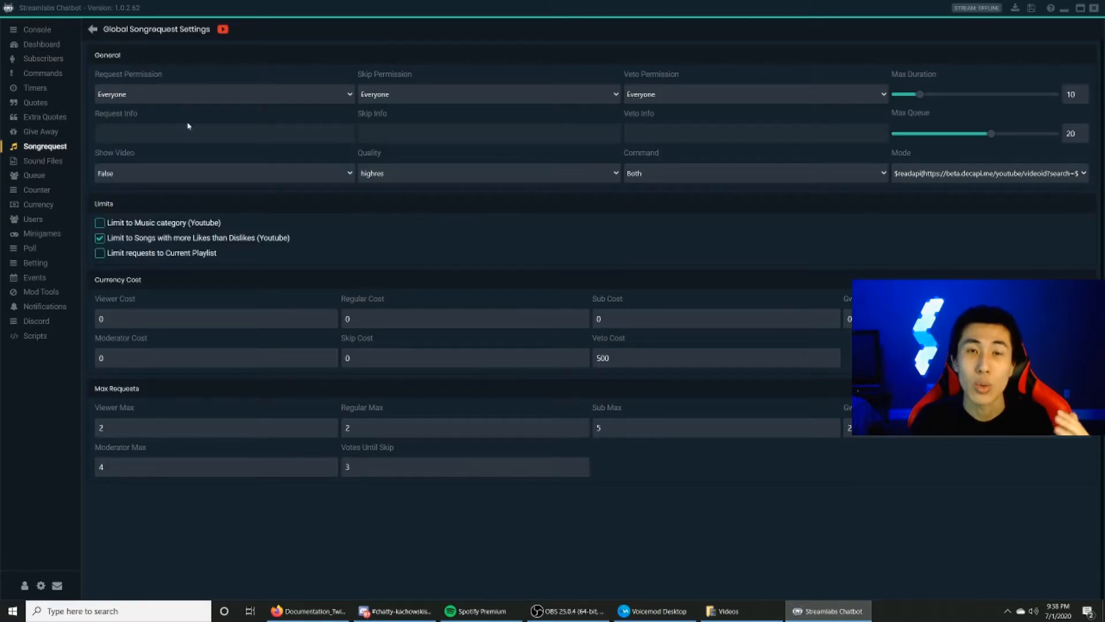
left_click(408, 94)
left_click(408, 95)
left_click(408, 98)
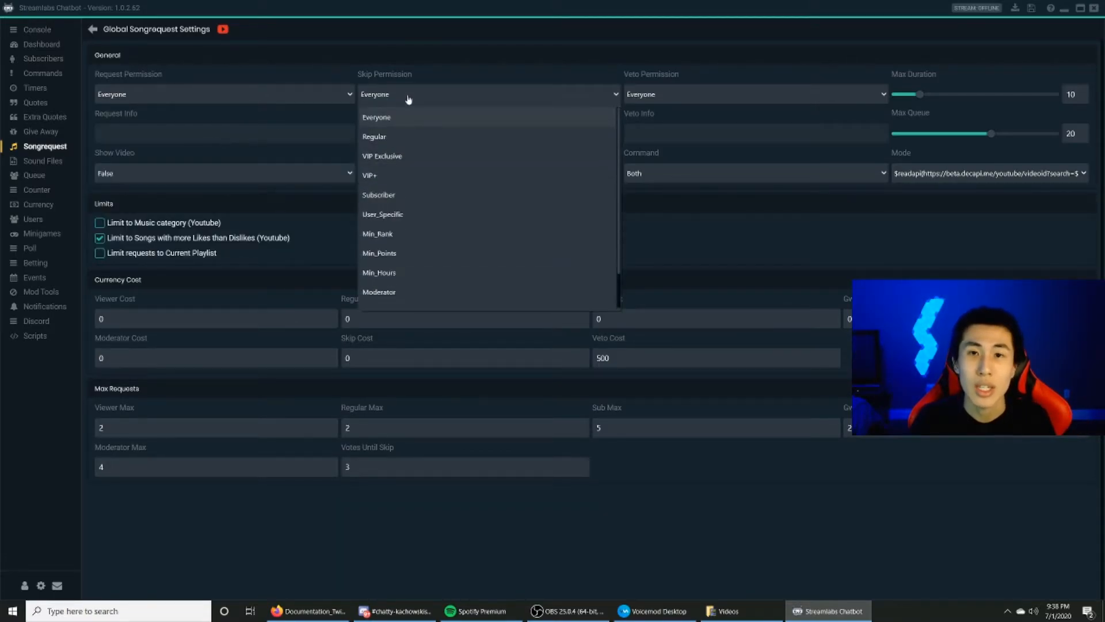
left_click(407, 98)
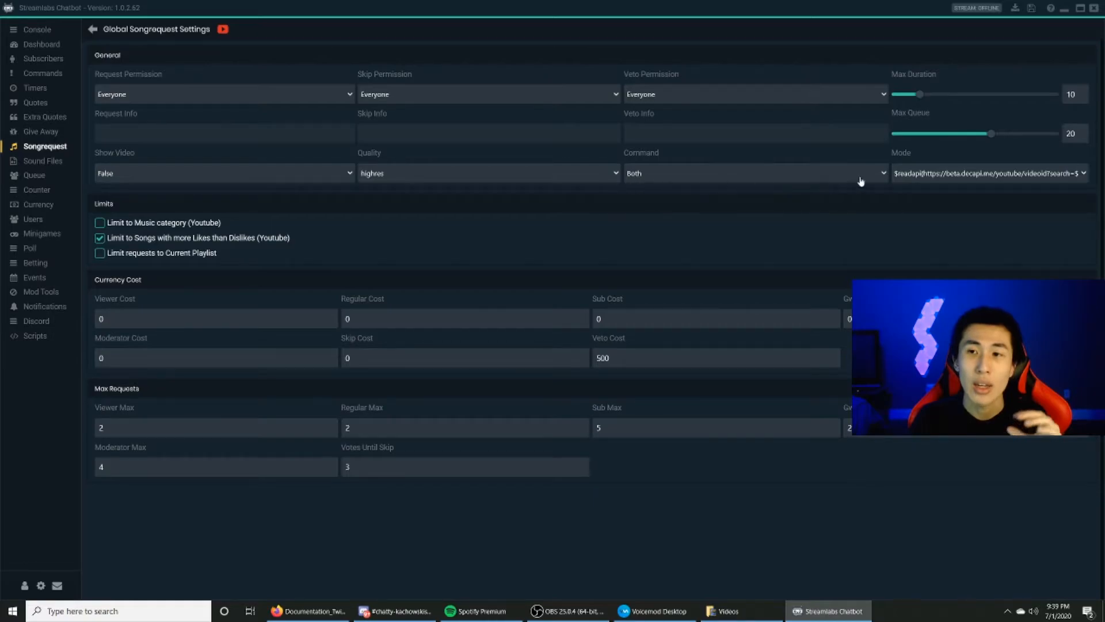
left_click(979, 178)
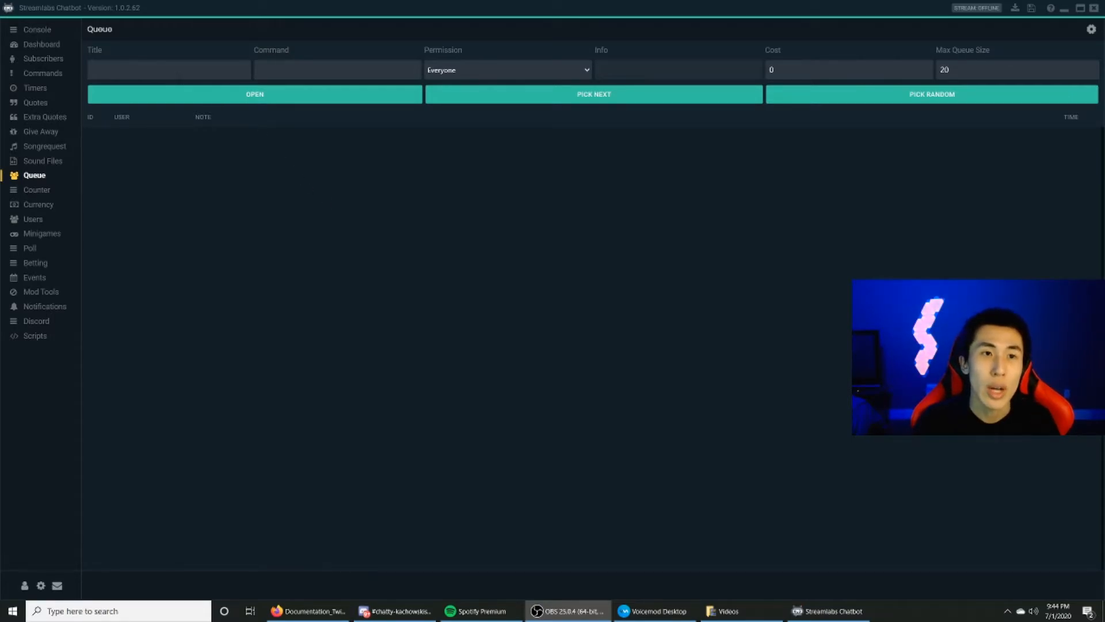
Open a queue titled Fortnite Squad Games with the command !queue and the permission Everyone
left_click(174, 70)
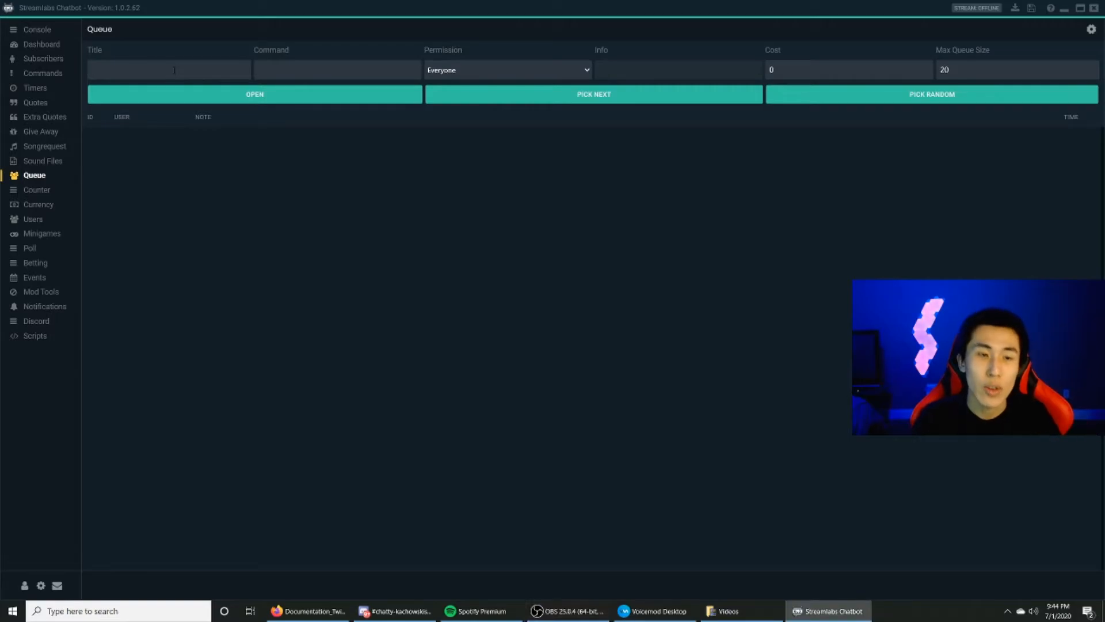
type("Fortnite Squad Games")
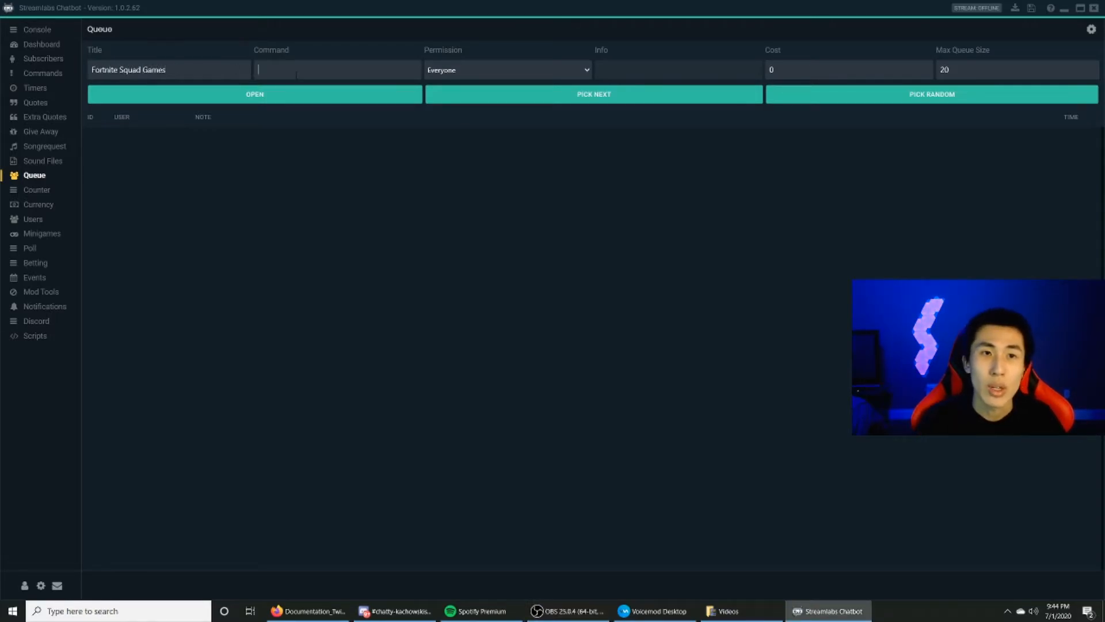
left_click(259, 69)
type("!queue")
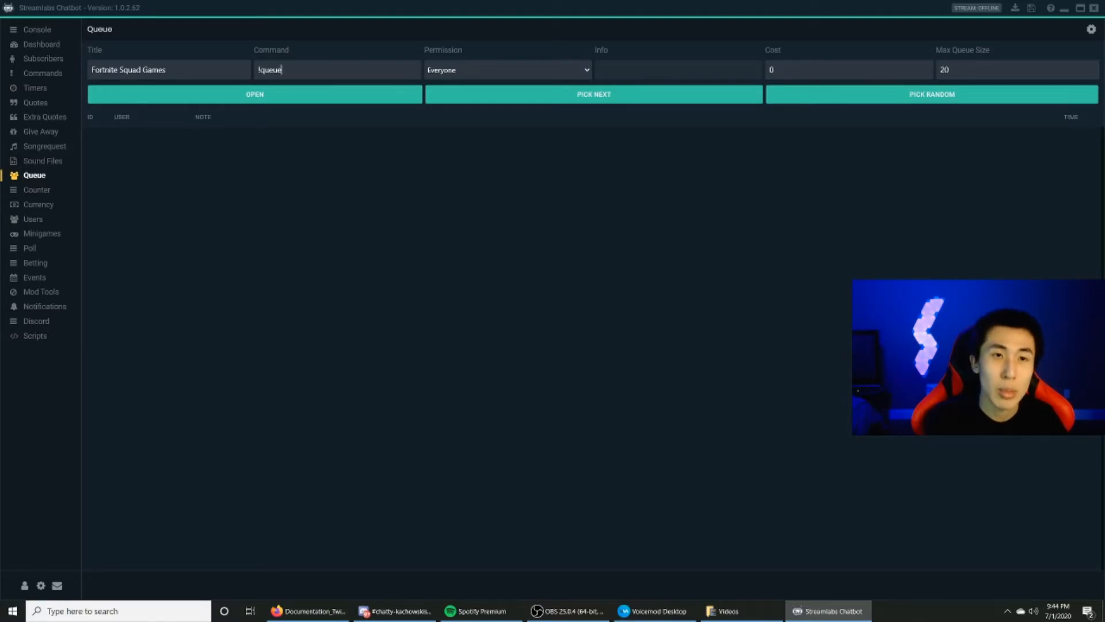
left_click(519, 73)
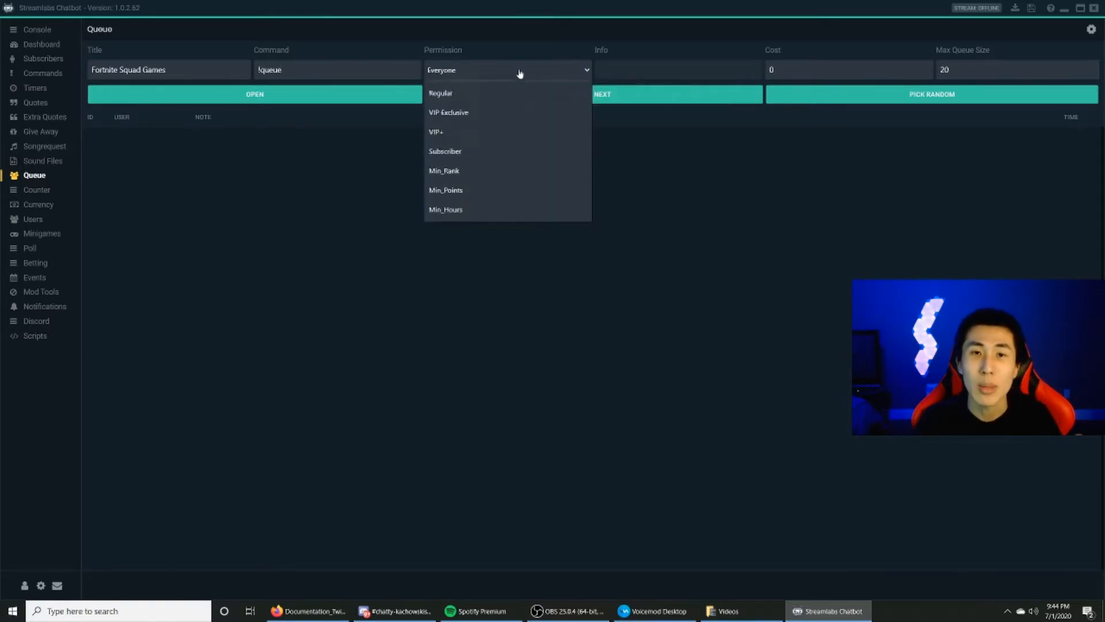
left_click(582, 74)
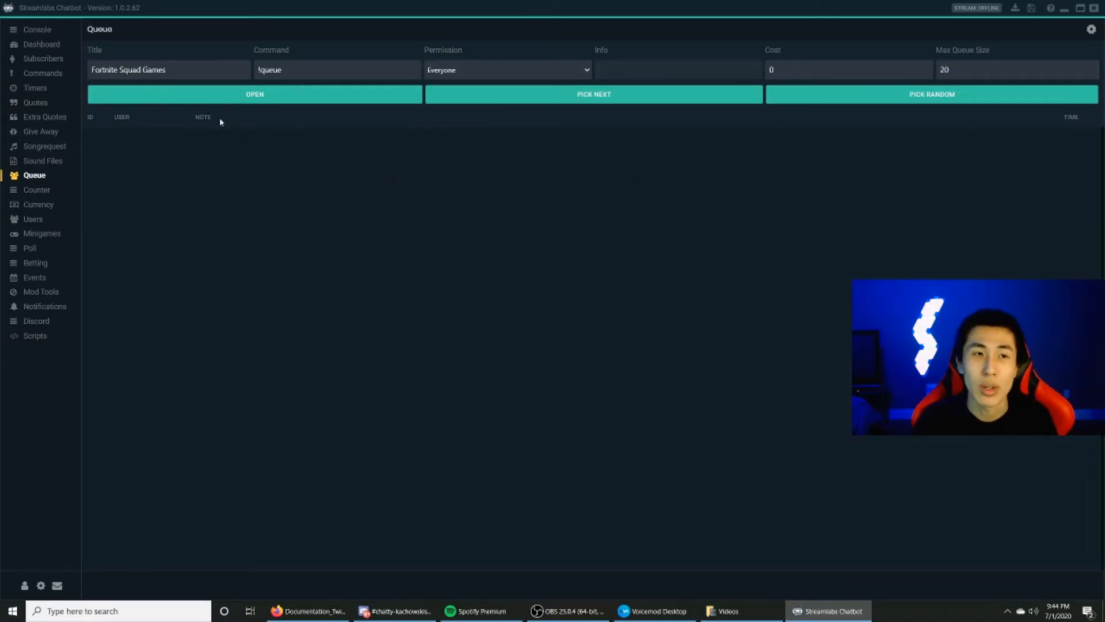
left_click(198, 103)
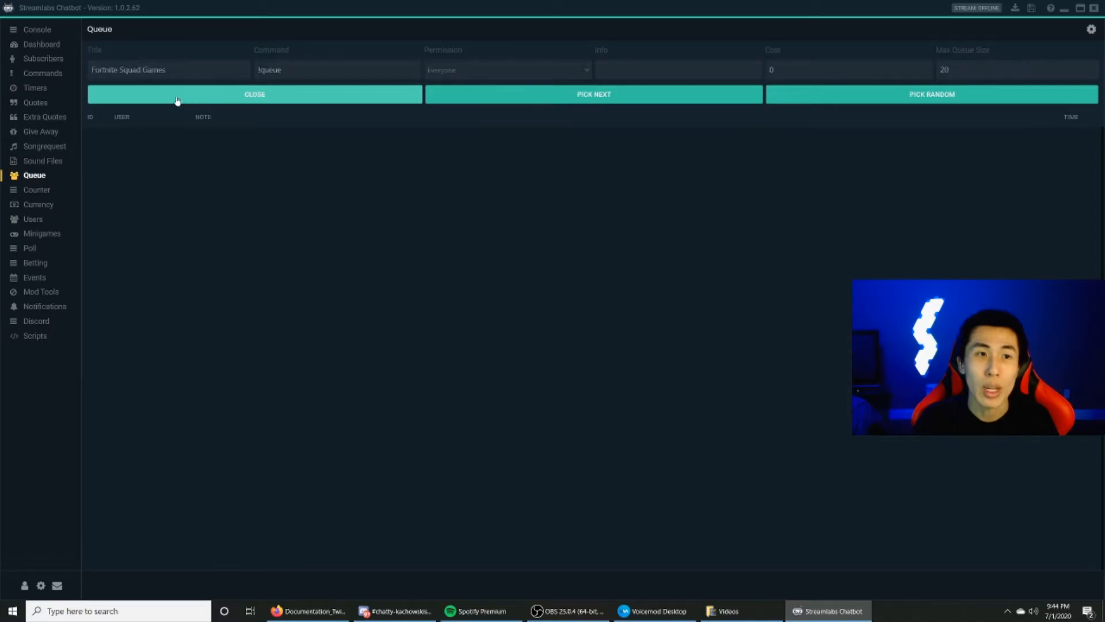
Join the open queue by sending !queue in the Console chat
left_click(42, 32)
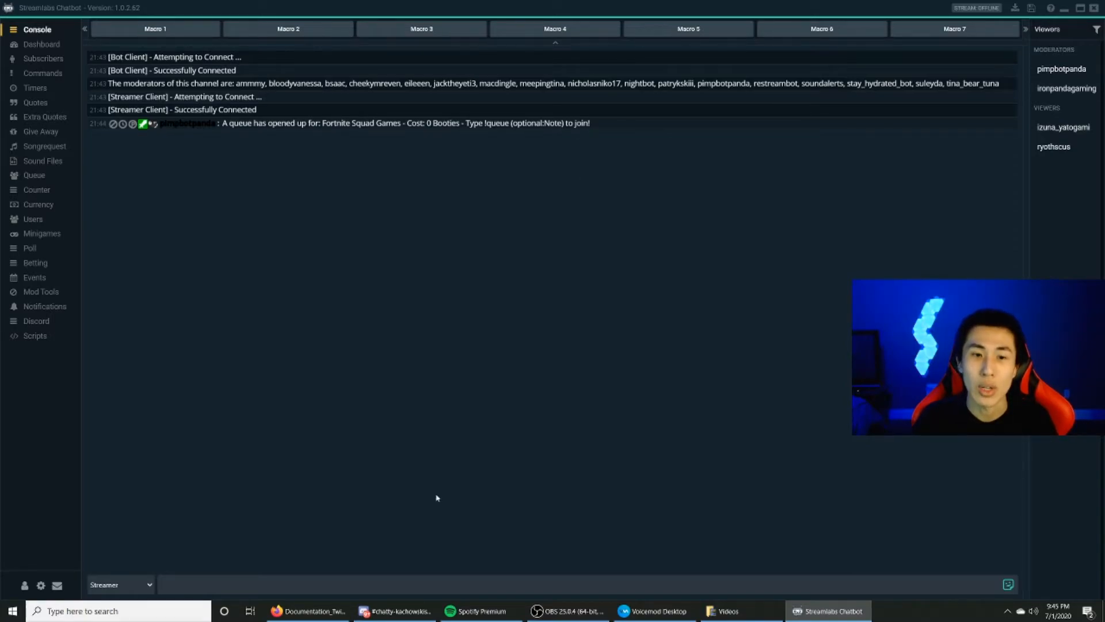
type("!queue")
key("Return")
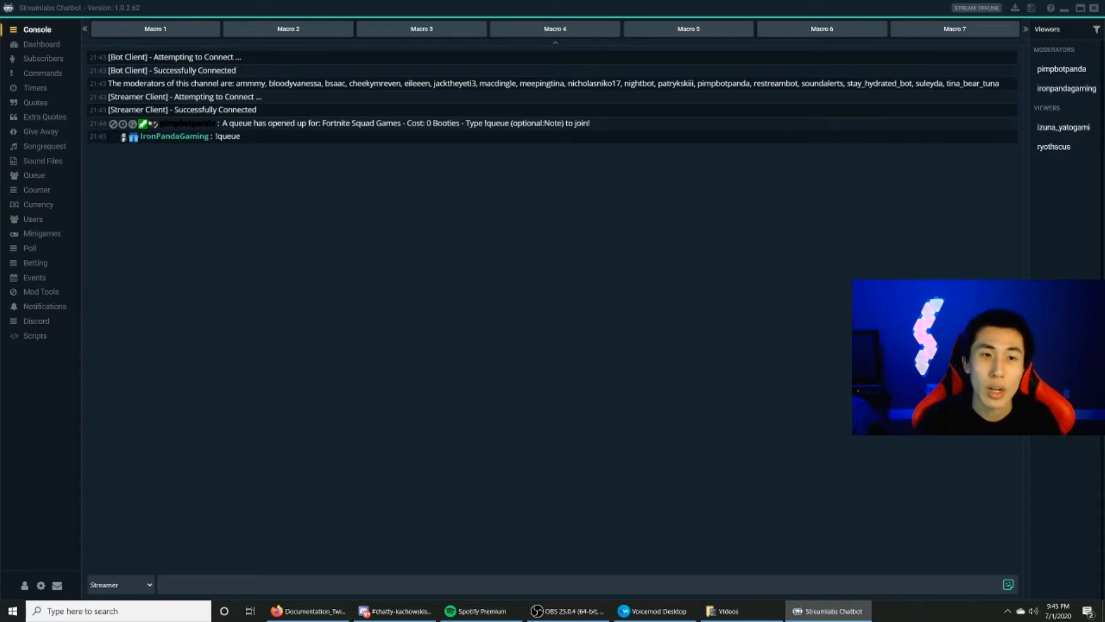
Check the new entry in the Queue list and pick the next user in line
left_click(36, 176)
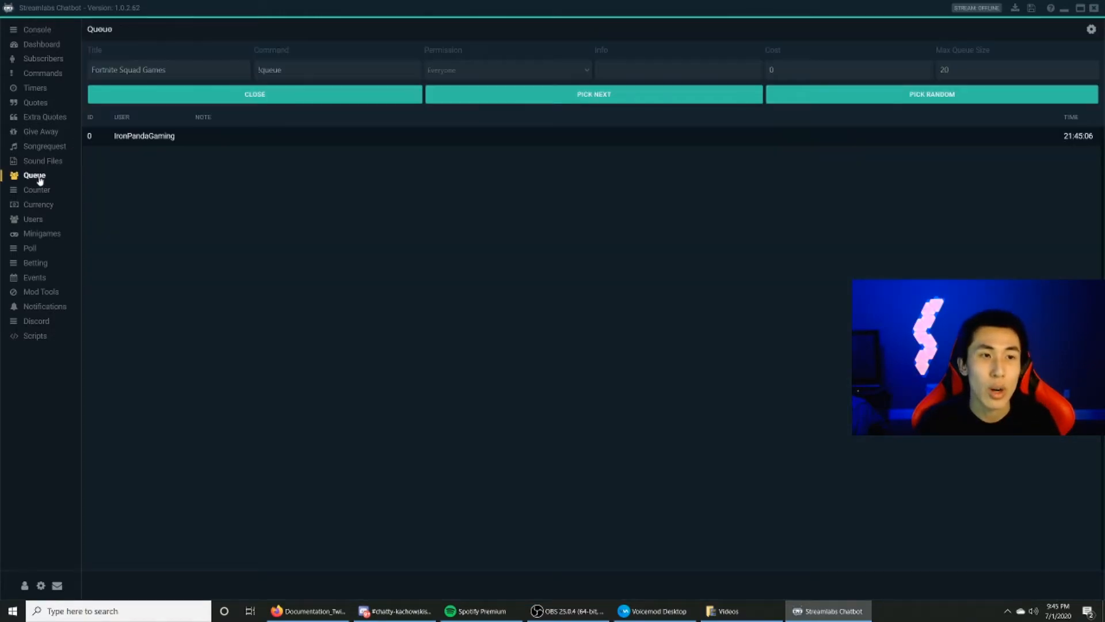
left_click(116, 135)
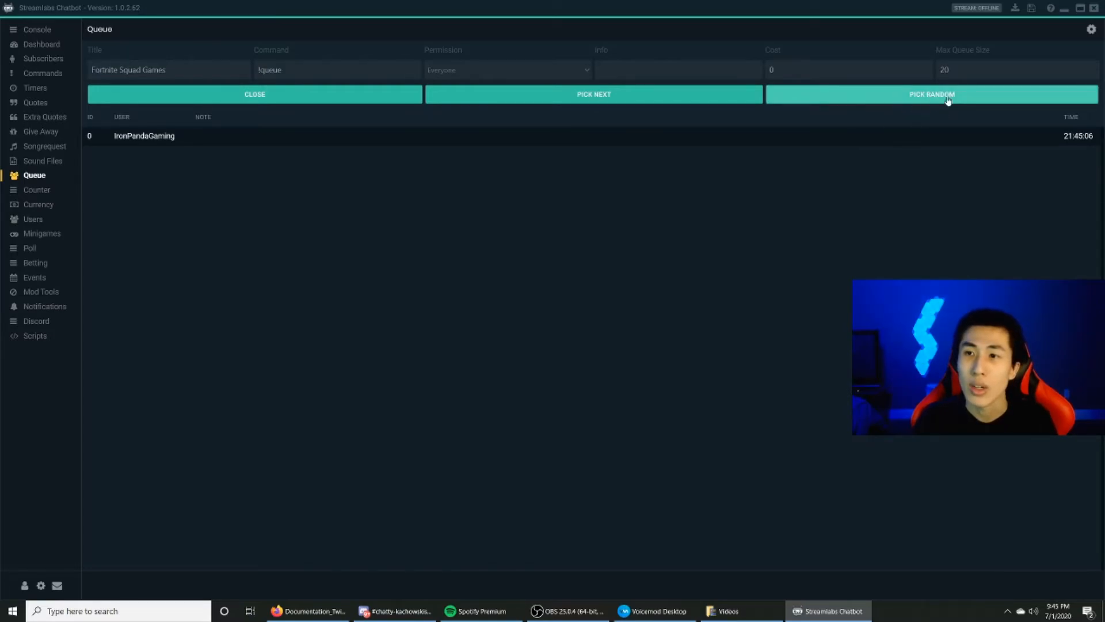
key("alt+Tab")
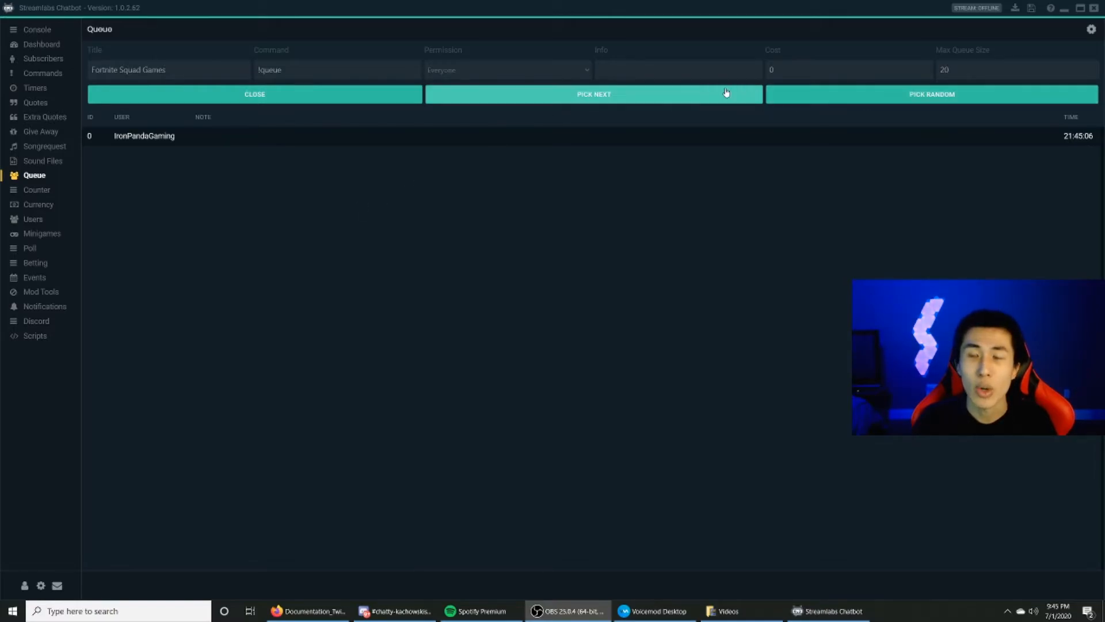
left_click(601, 96)
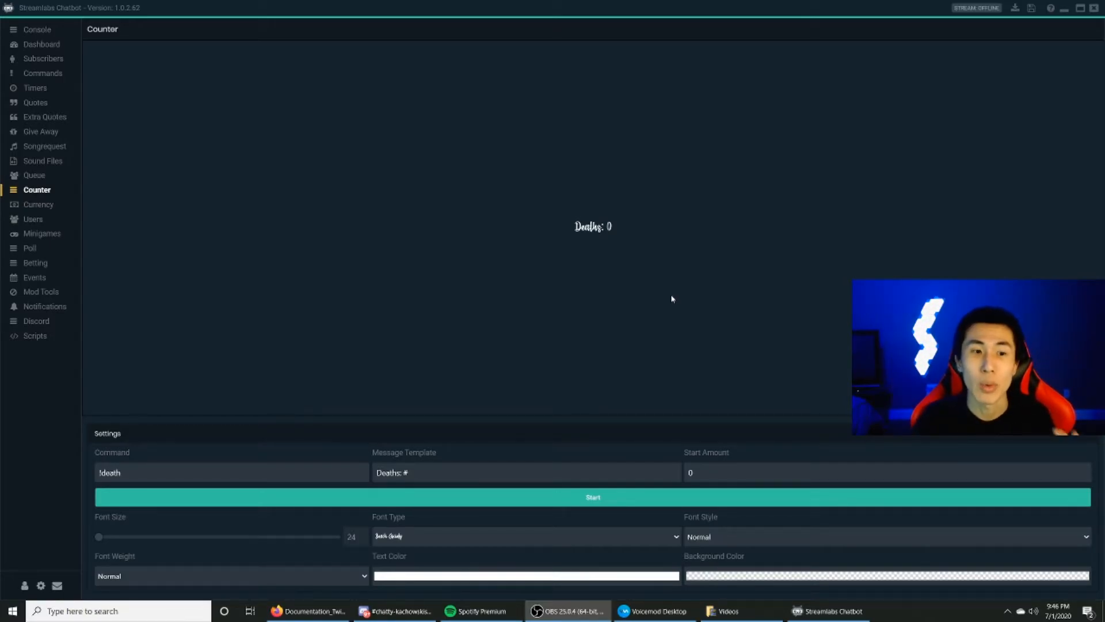
Review the death counter's !death command, message template and start amount, and start the counter
left_click(194, 473)
left_click_drag(194, 473, 99, 472)
left_click(135, 473)
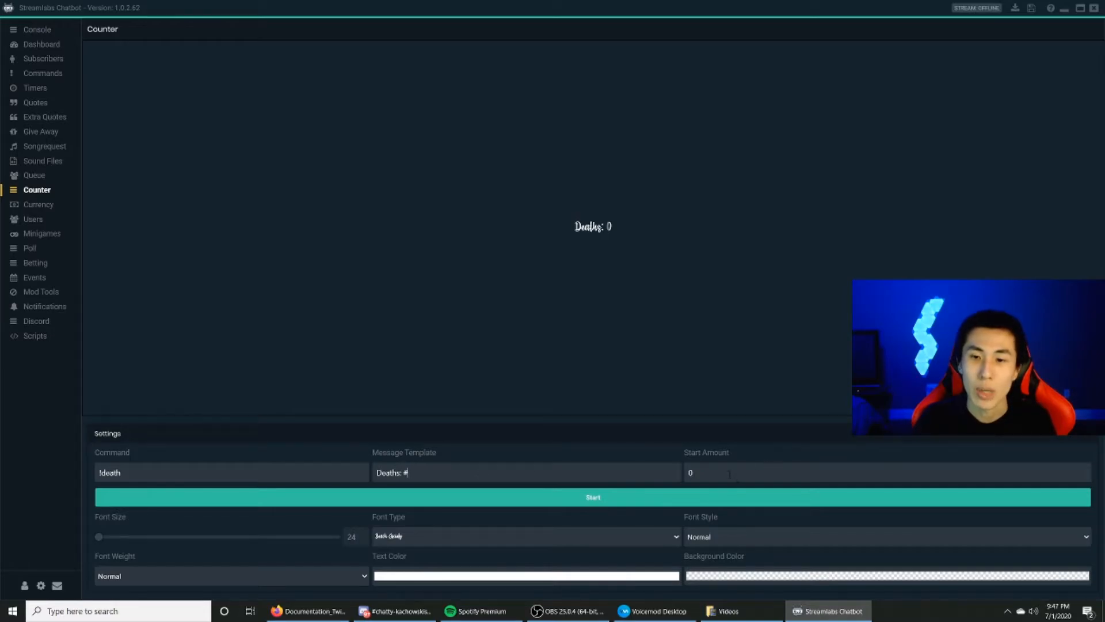
left_click(708, 472)
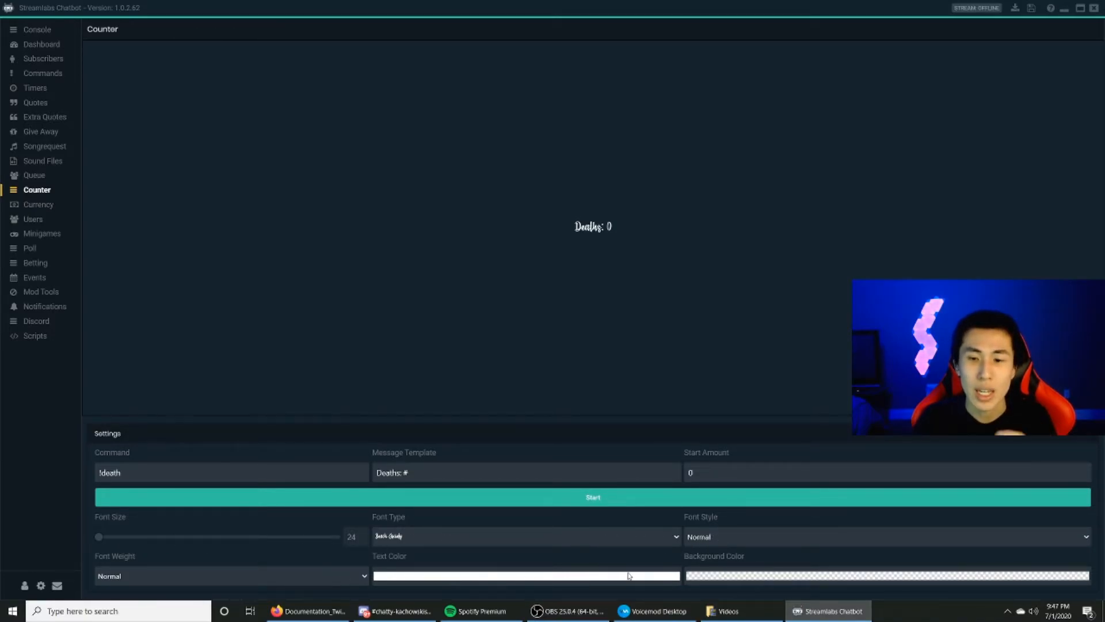
left_click(530, 499)
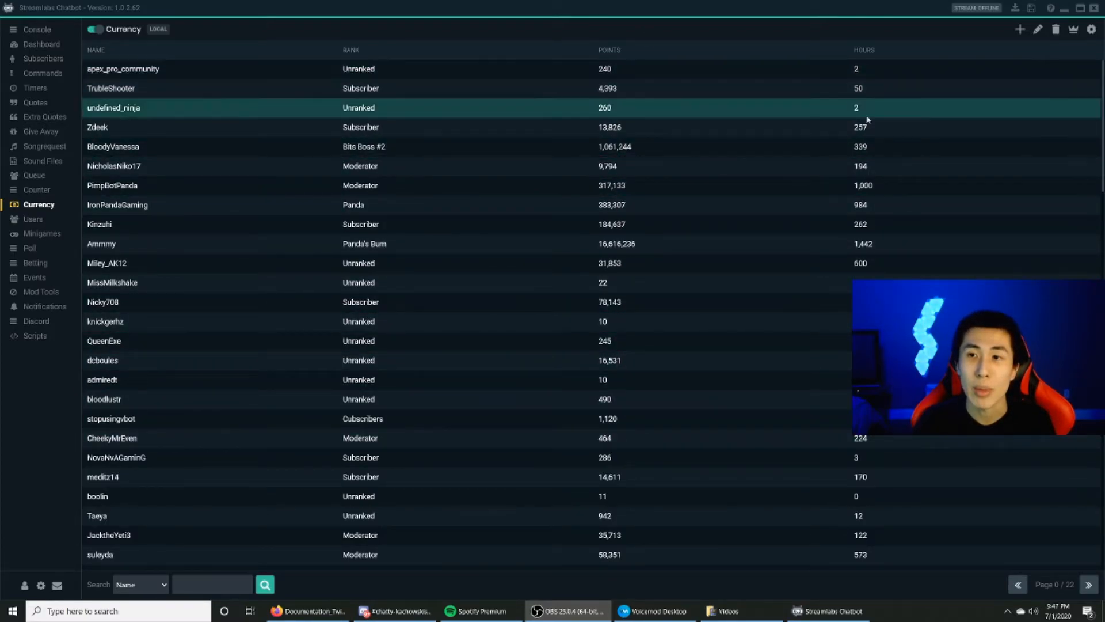
Open the global currency settings and examine the currency's command, name and response template with its username, rank, hours and points variables
left_click(1089, 34)
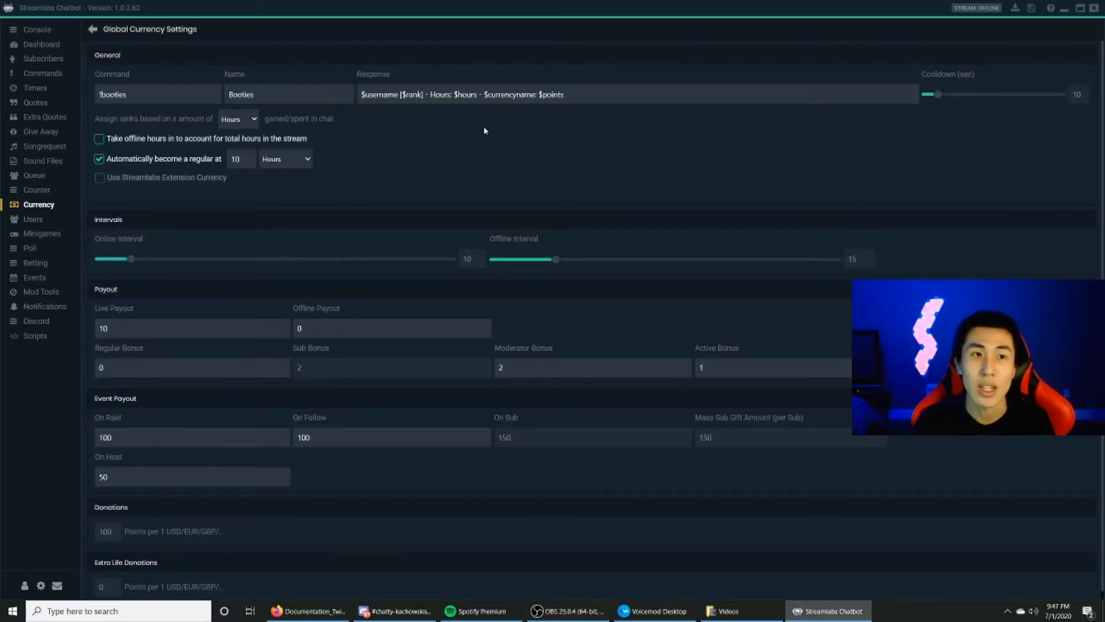
left_click(143, 95)
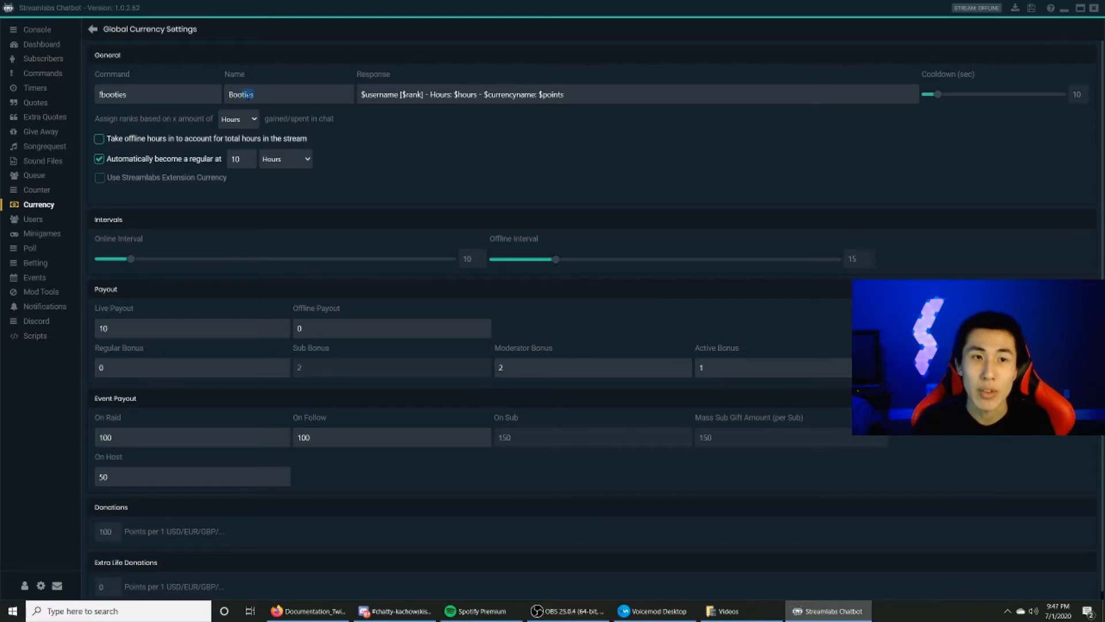
left_click_drag(253, 93, 228, 99)
left_click_drag(141, 95, 85, 100)
left_click(340, 134)
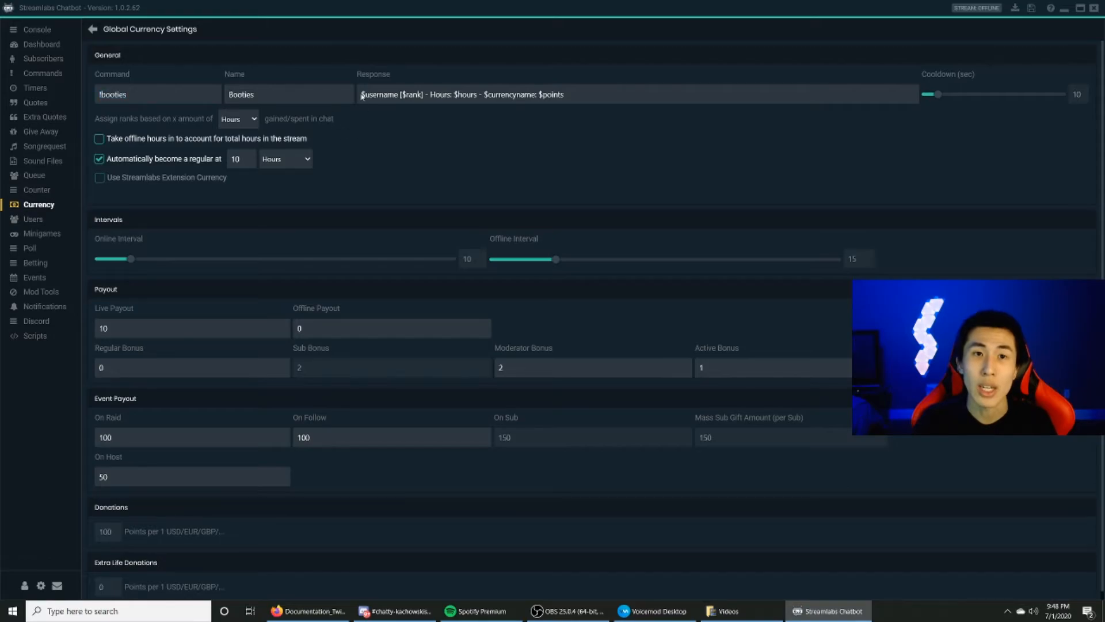
left_click_drag(363, 95, 397, 95)
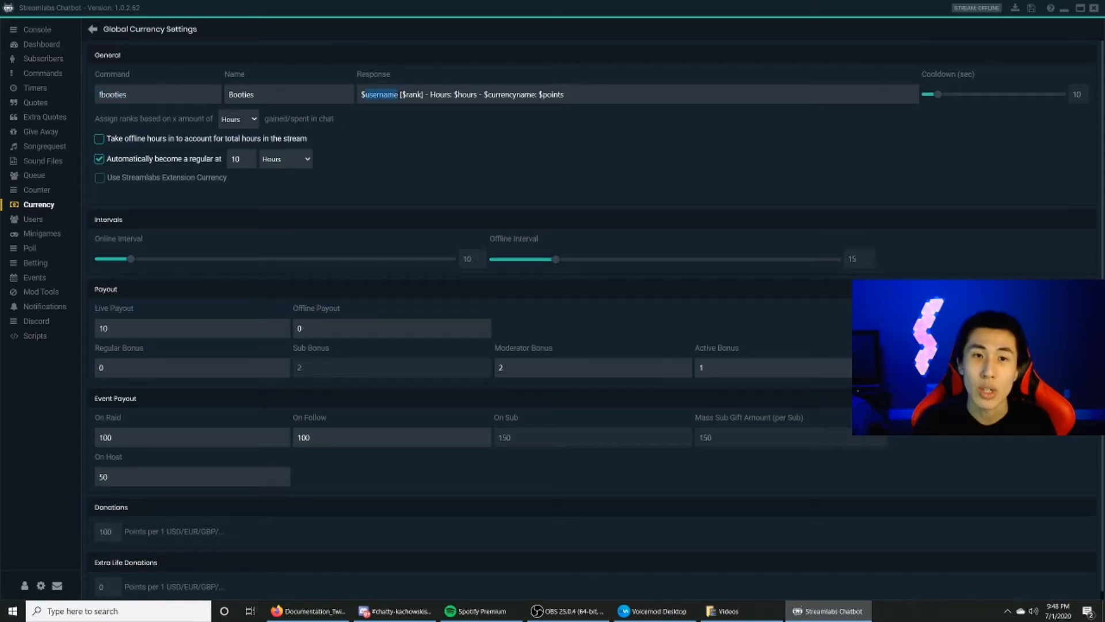
left_click_drag(157, 97, 95, 102)
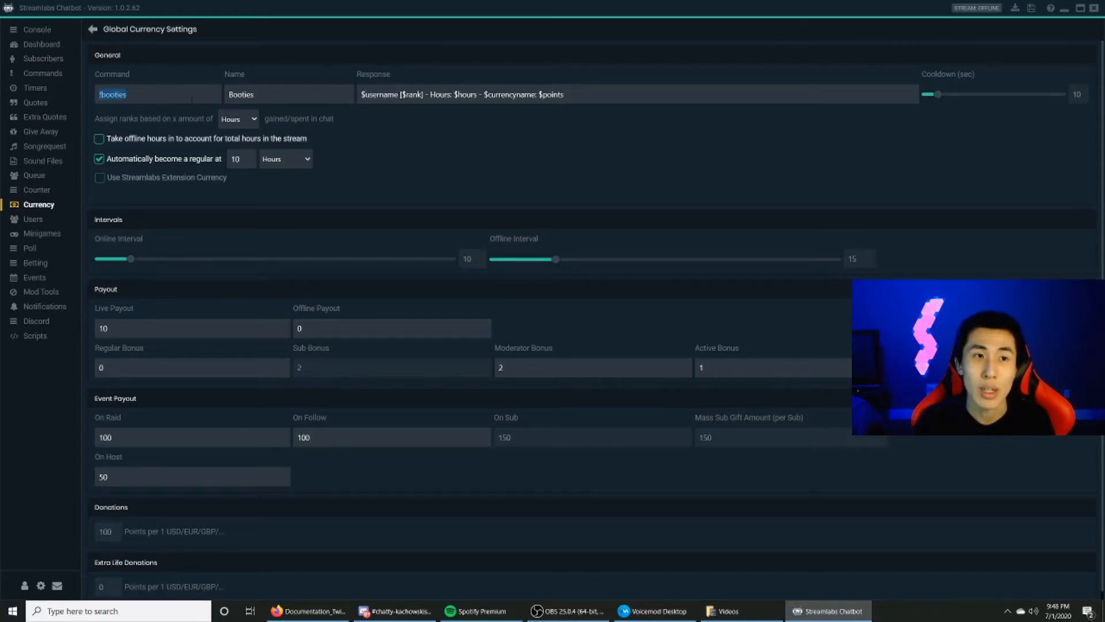
left_click_drag(401, 94, 562, 94)
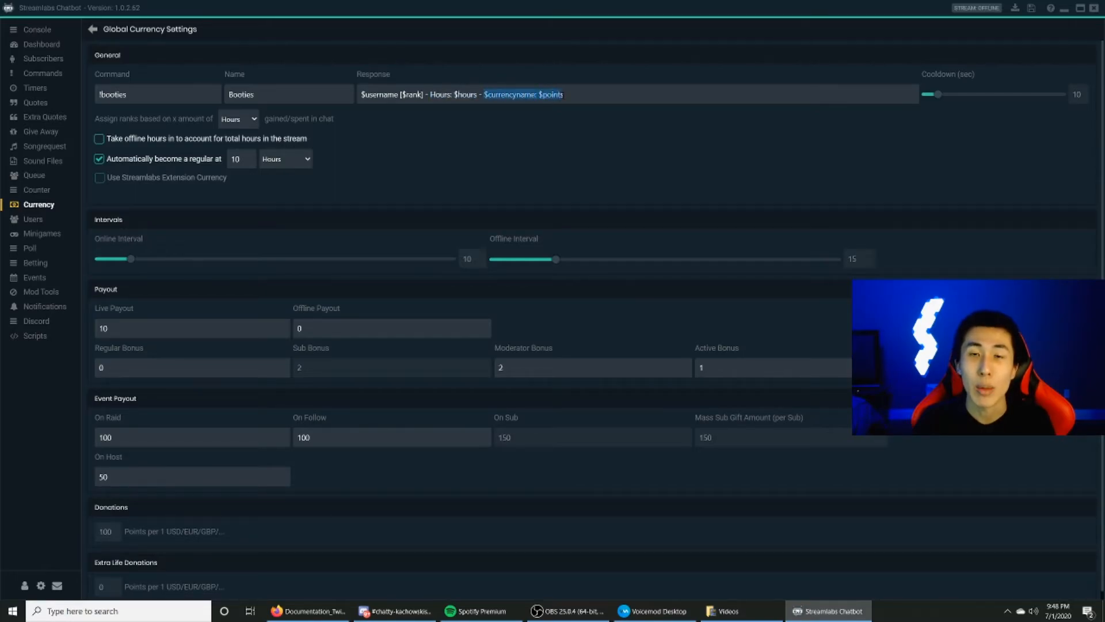
left_click(552, 151)
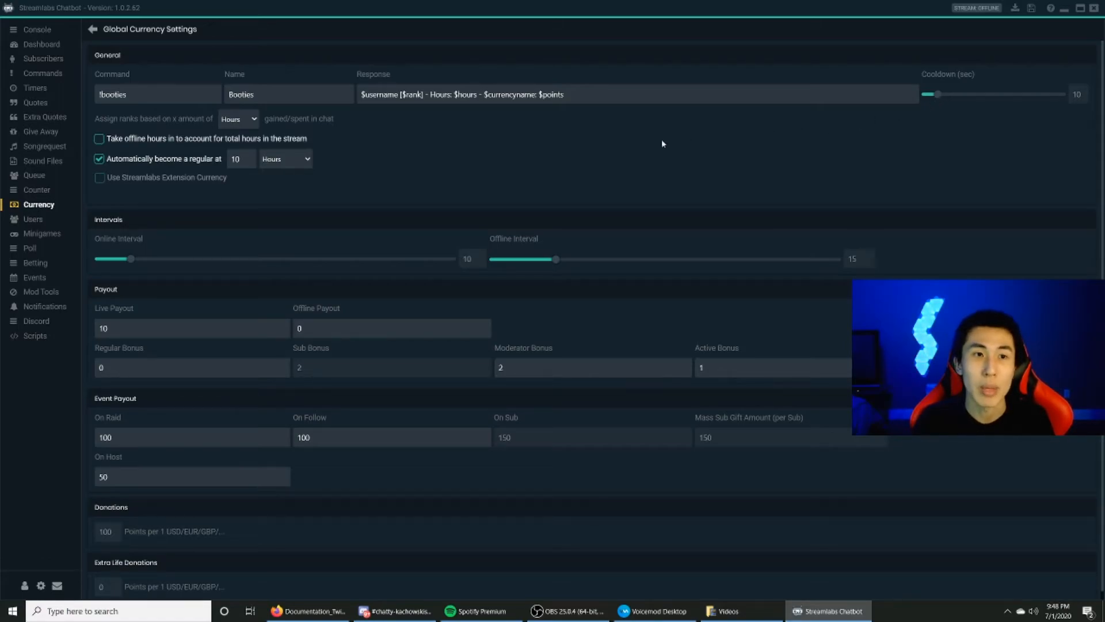
Examine the rank basis, automatic regular threshold, payout and event payout settings of the currency, and return to the user list
left_click(255, 119)
left_click(256, 122)
left_click(254, 122)
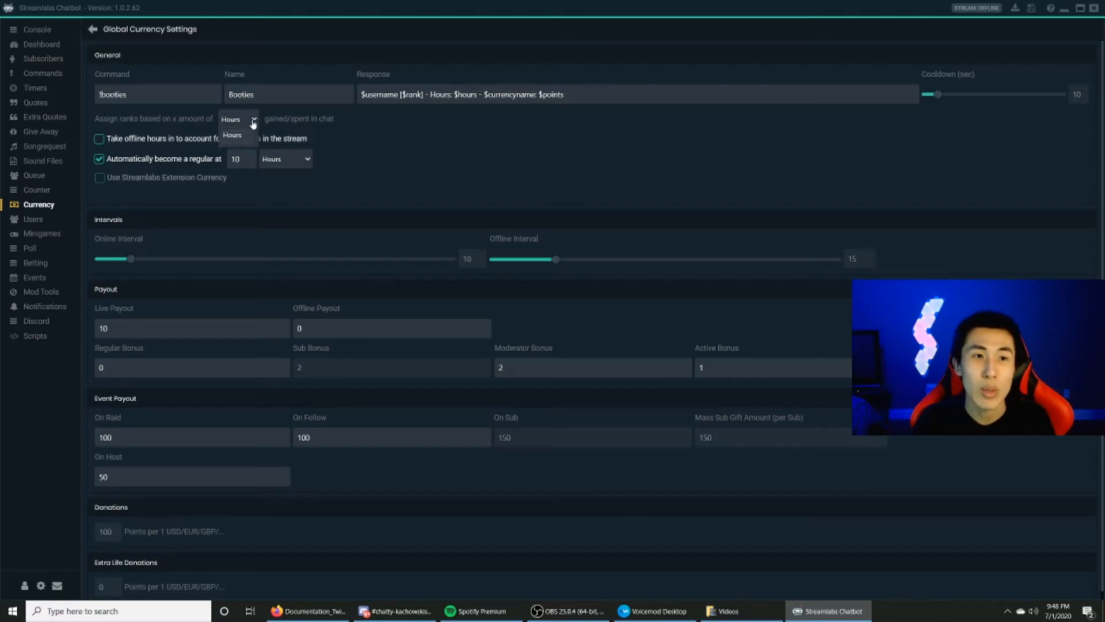
left_click(254, 122)
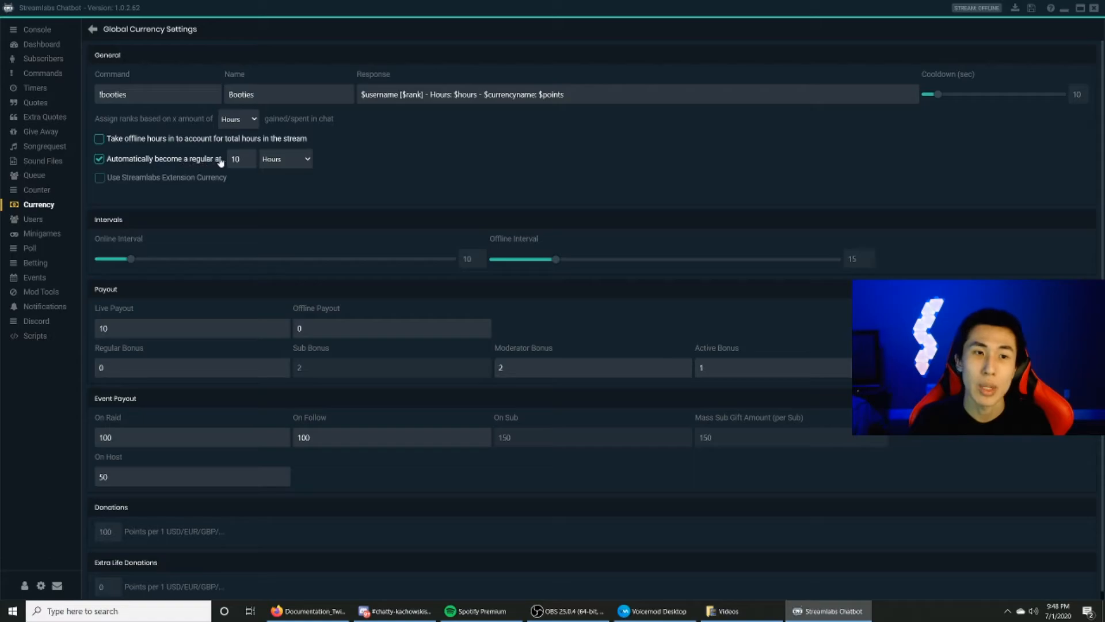
left_click(309, 161)
left_click(309, 161)
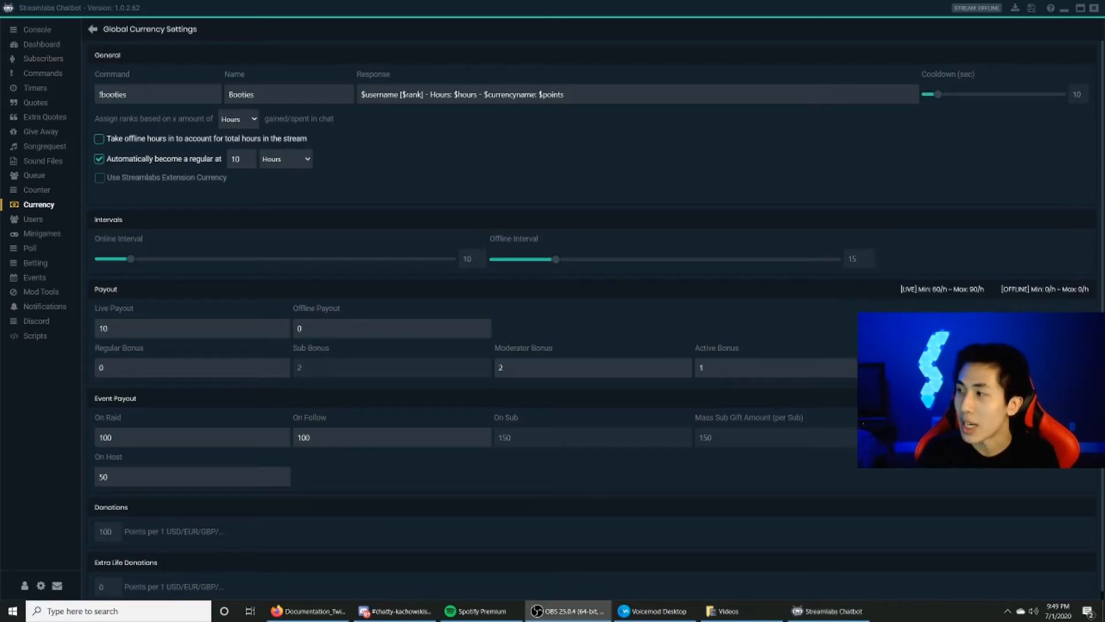
left_click(884, 295)
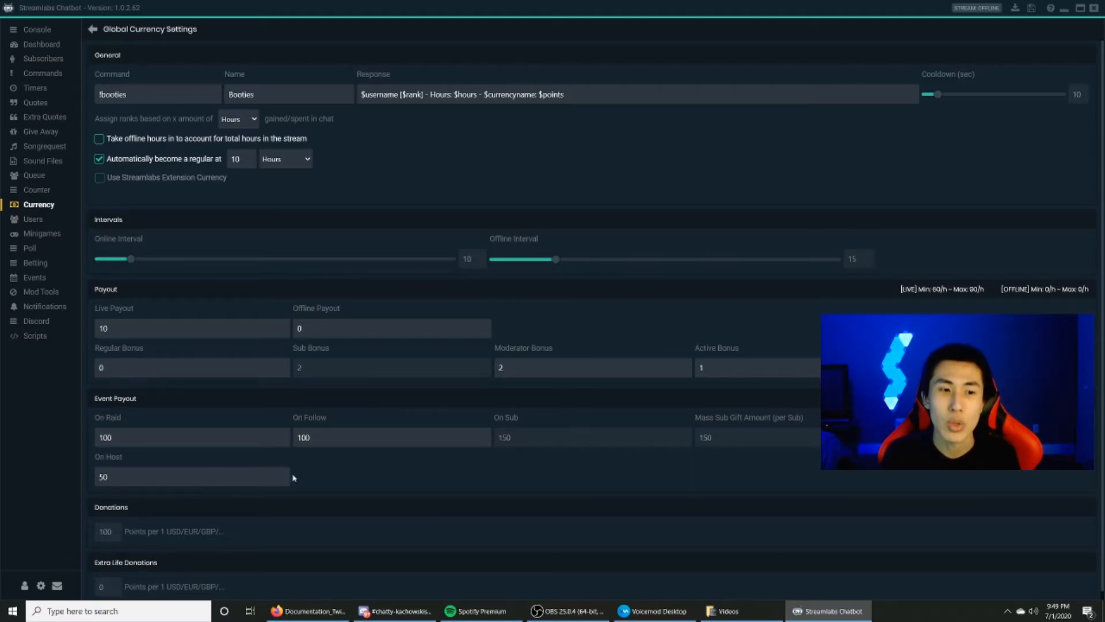
scroll(332, 468, "down", 1)
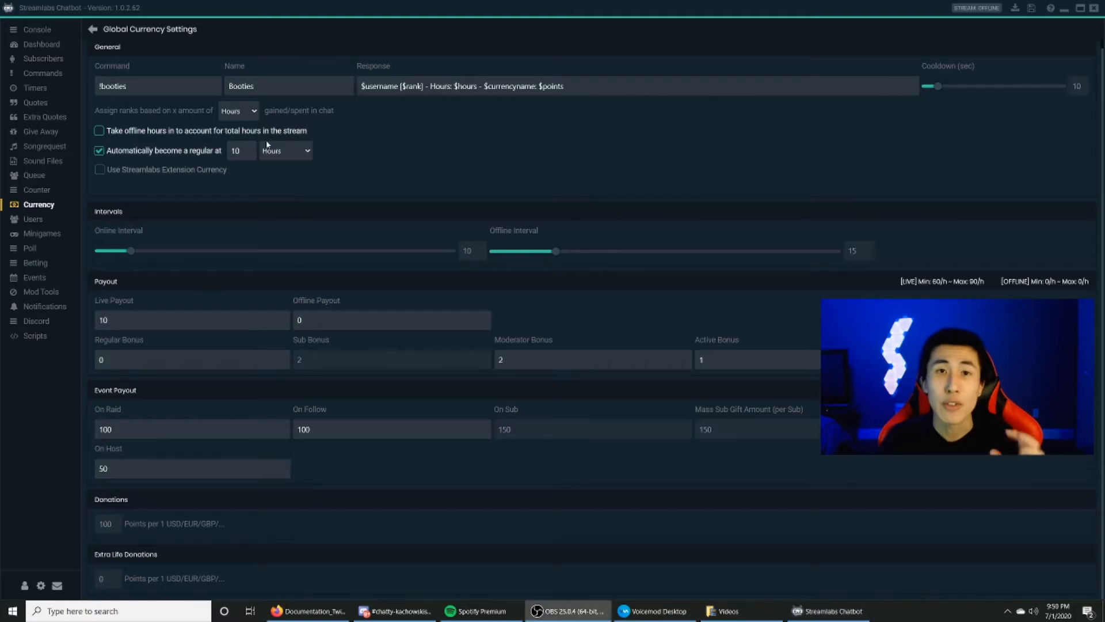
left_click(92, 32)
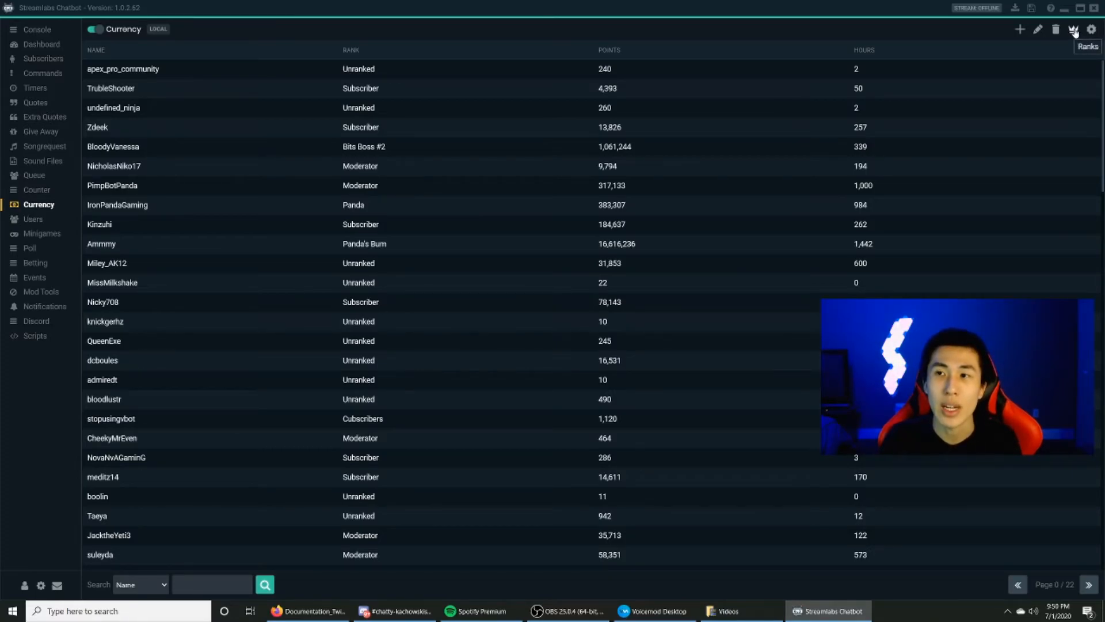
Try to add a currency rank named King for the Viewer group with a viewer's username as the name requirement, without overwriting an existing rank
left_click(1074, 30)
left_click(116, 71)
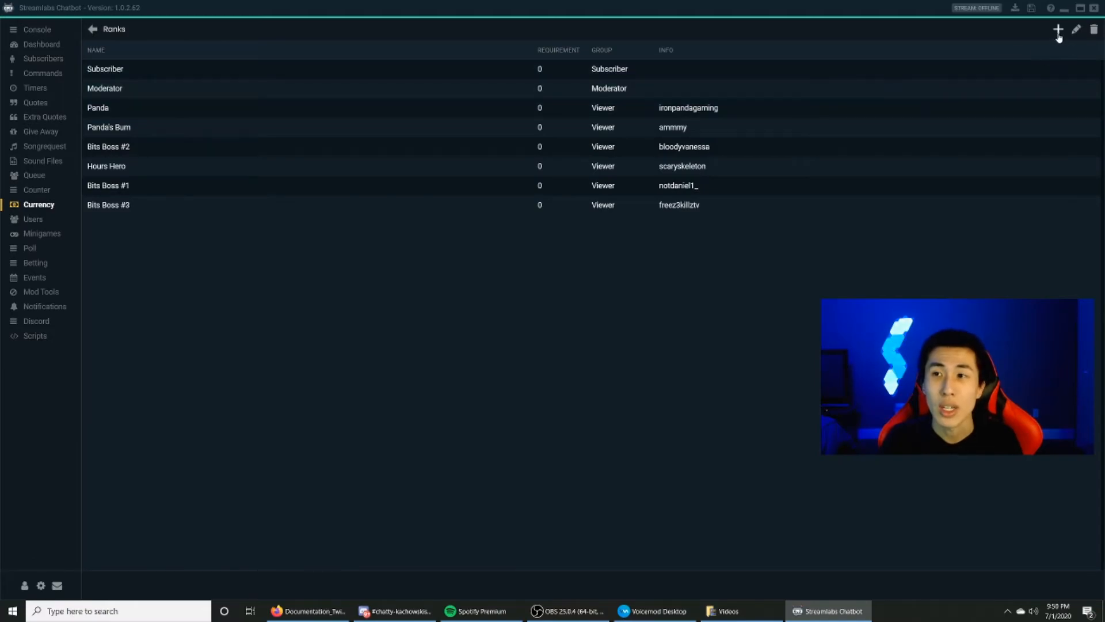
left_click(1058, 31)
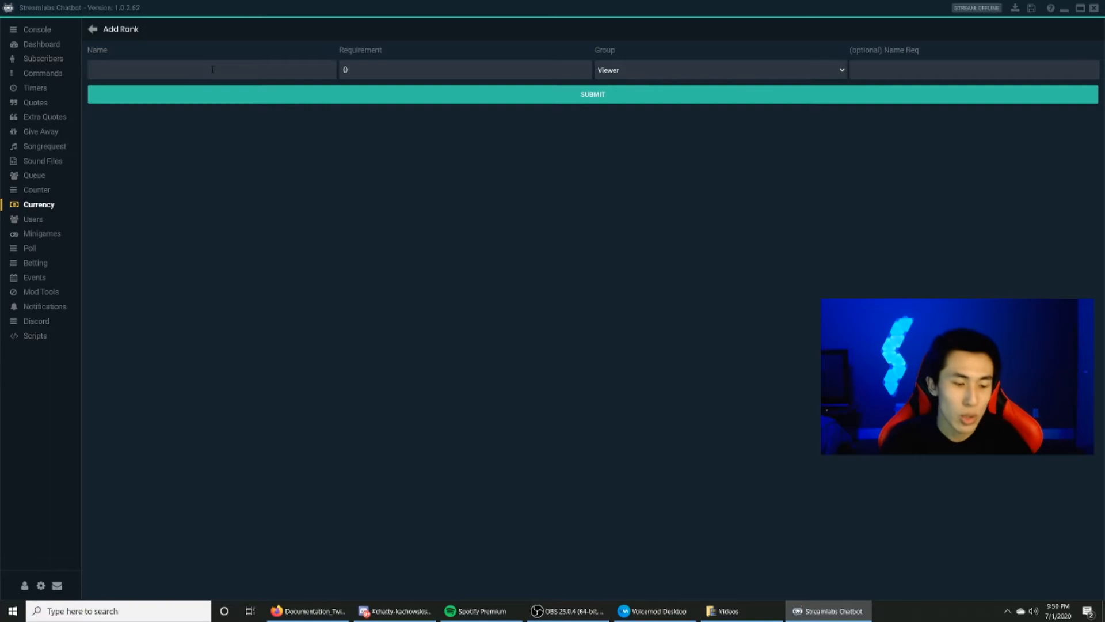
type("King")
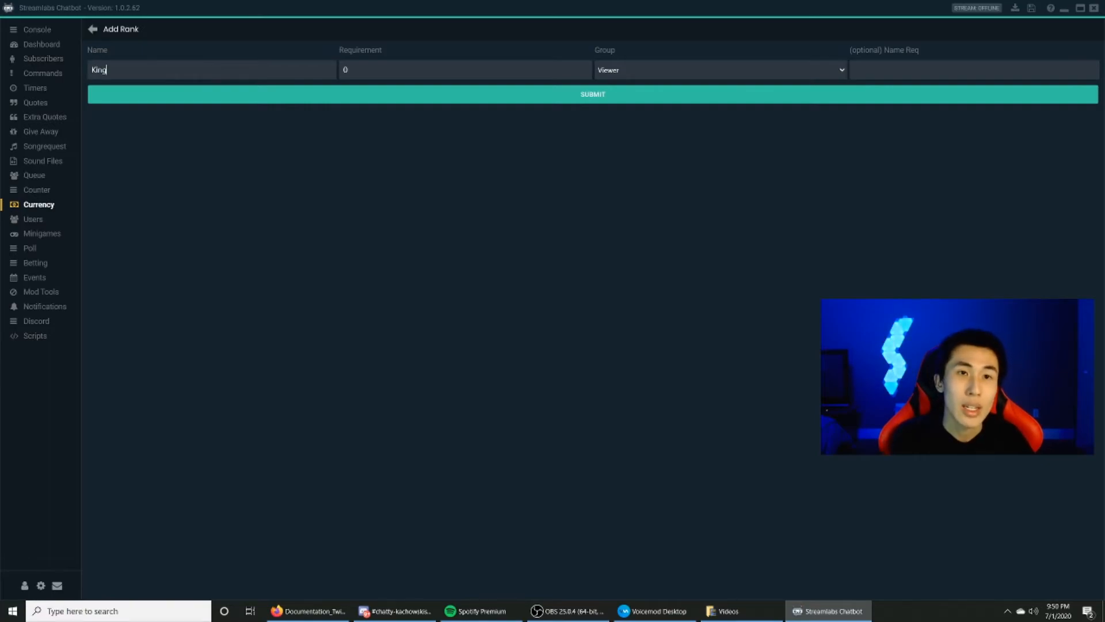
left_click(372, 73)
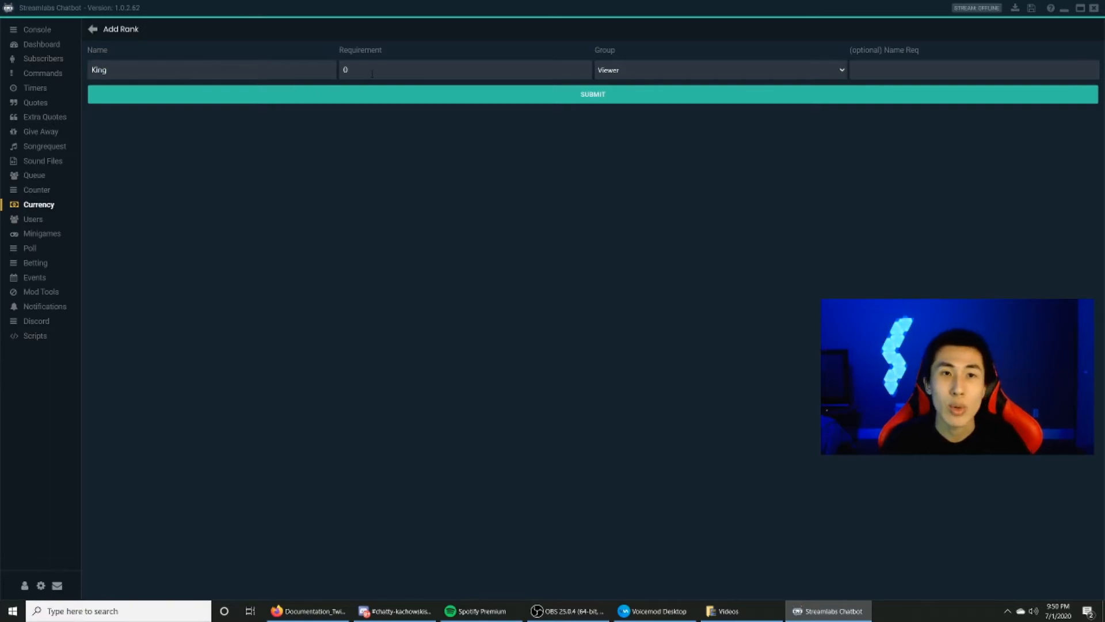
left_click(640, 76)
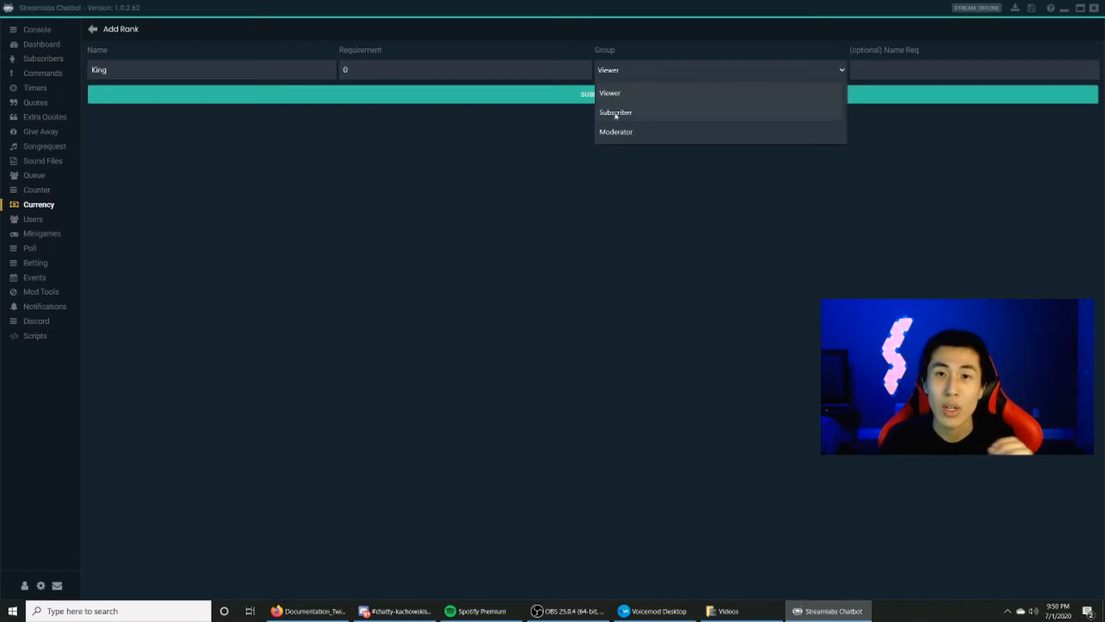
left_click(659, 76)
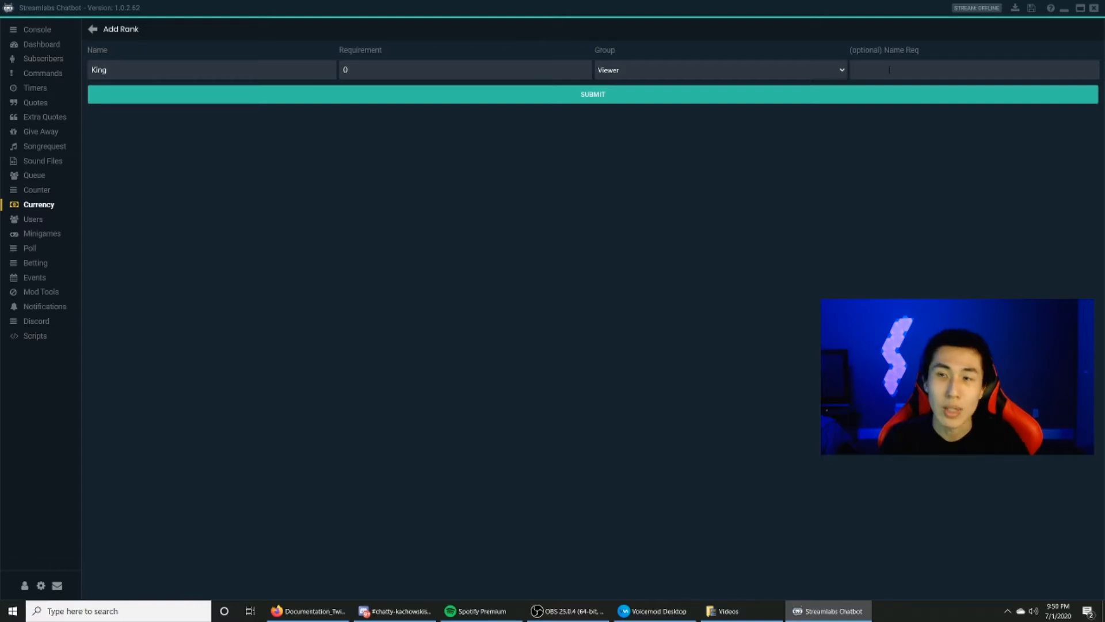
type("ironpandagaming")
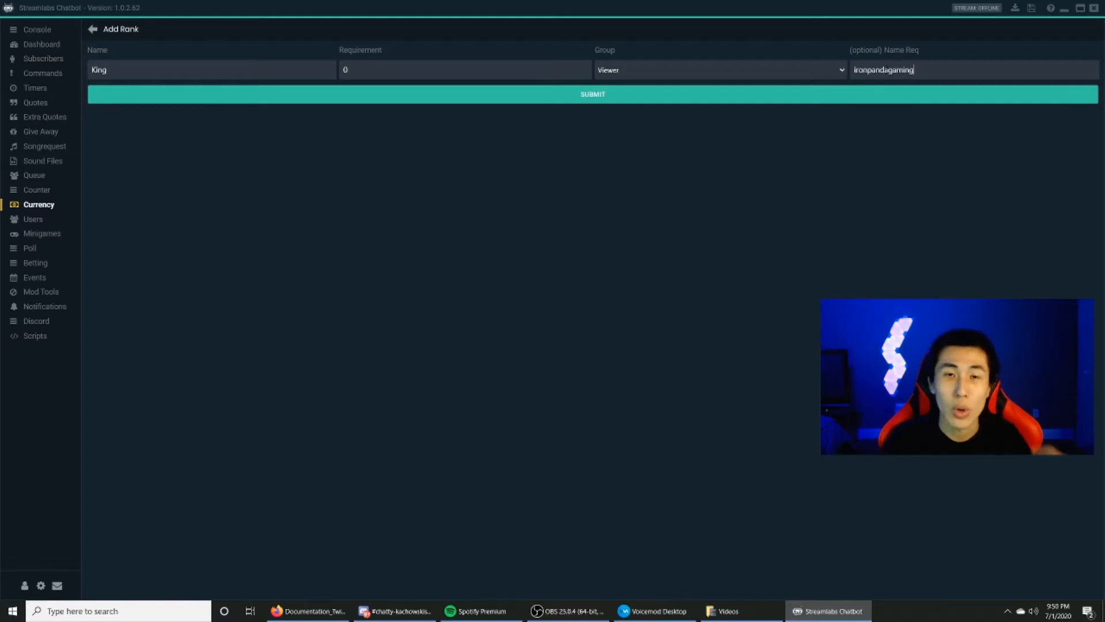
left_click(718, 98)
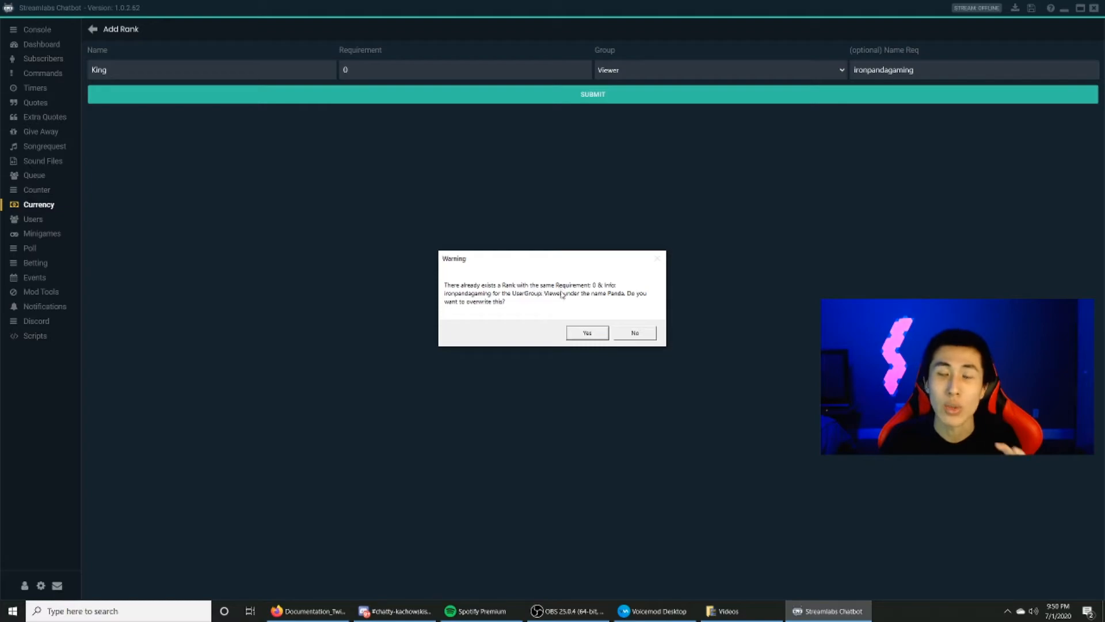
left_click(640, 333)
Replace the King rank's name requirement with a different viewer's username and submit the rank
key("ctrl+a")
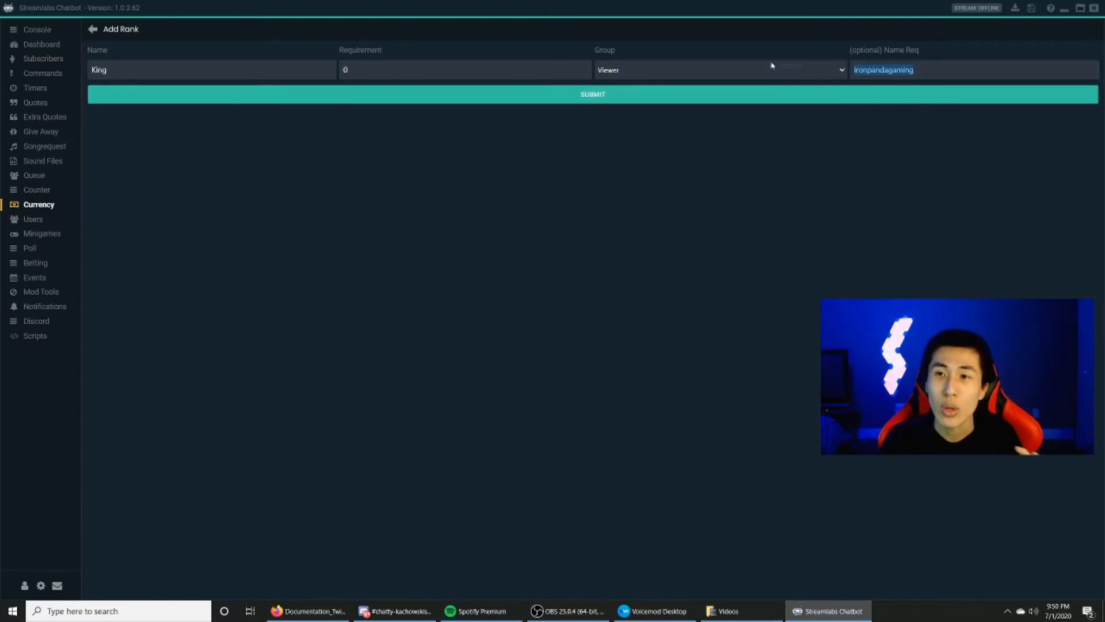
type("scaryske")
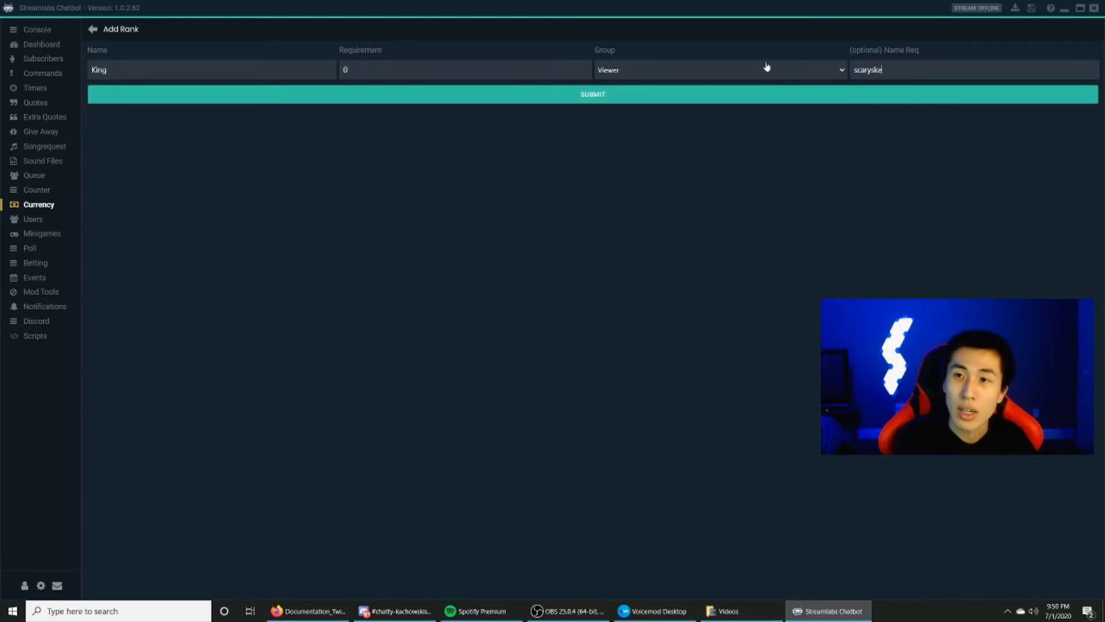
type("leton")
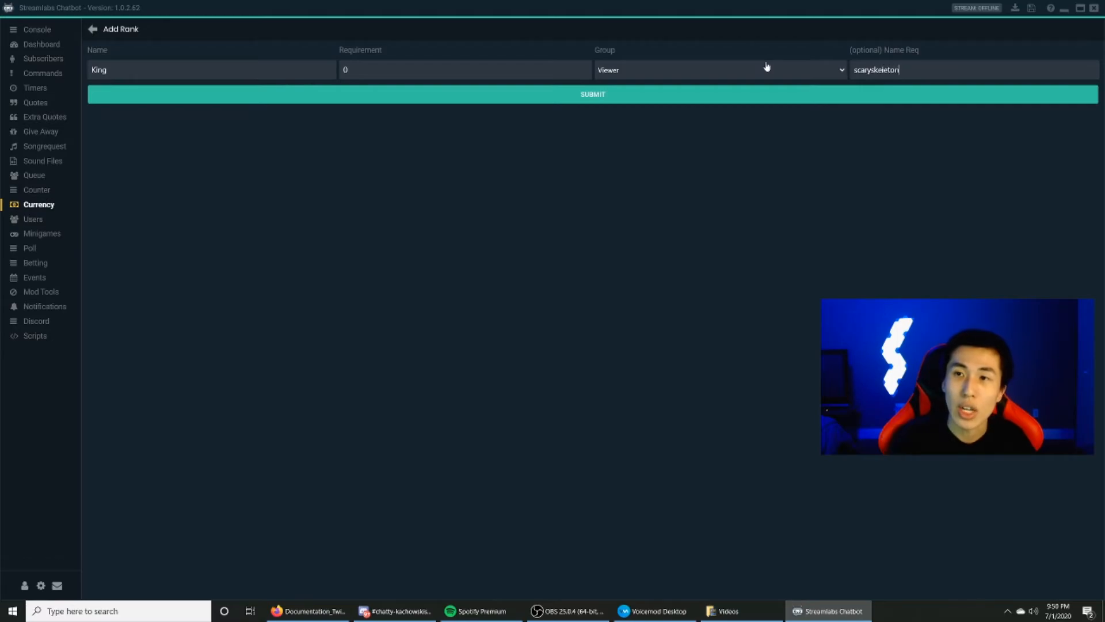
left_click(742, 97)
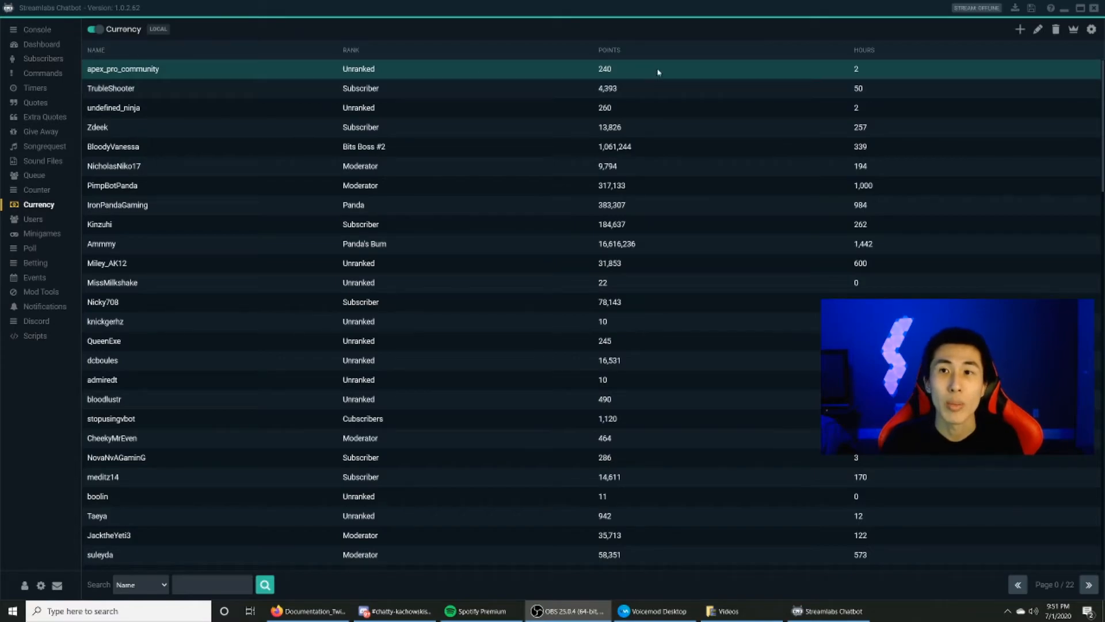
Open the second listed user's currency record for editing, review its id, name, points and hours, submit it, and look through the user list
right_click(189, 90)
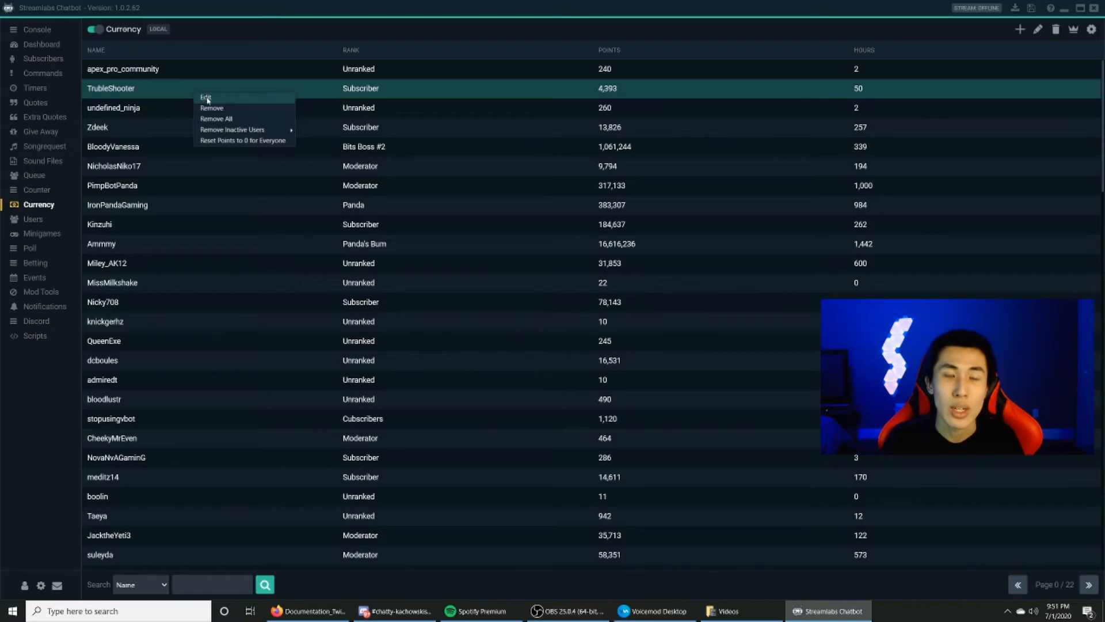
left_click(205, 97)
mouse_move(151, 70)
left_mouse_down()
mouse_move(89, 72)
mouse_move(141, 71)
left_mouse_up()
mouse_move(403, 70)
left_mouse_down()
mouse_move(338, 72)
mouse_move(414, 72)
left_mouse_up()
left_click_drag(643, 69, 599, 75)
left_click_drag(881, 74, 832, 70)
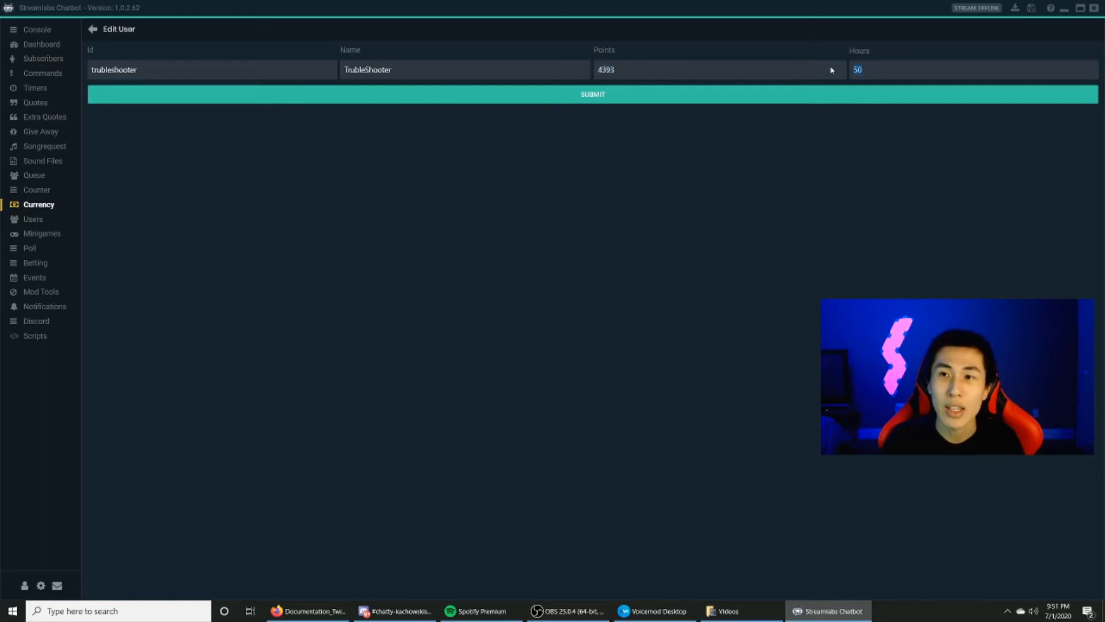
left_click(597, 94)
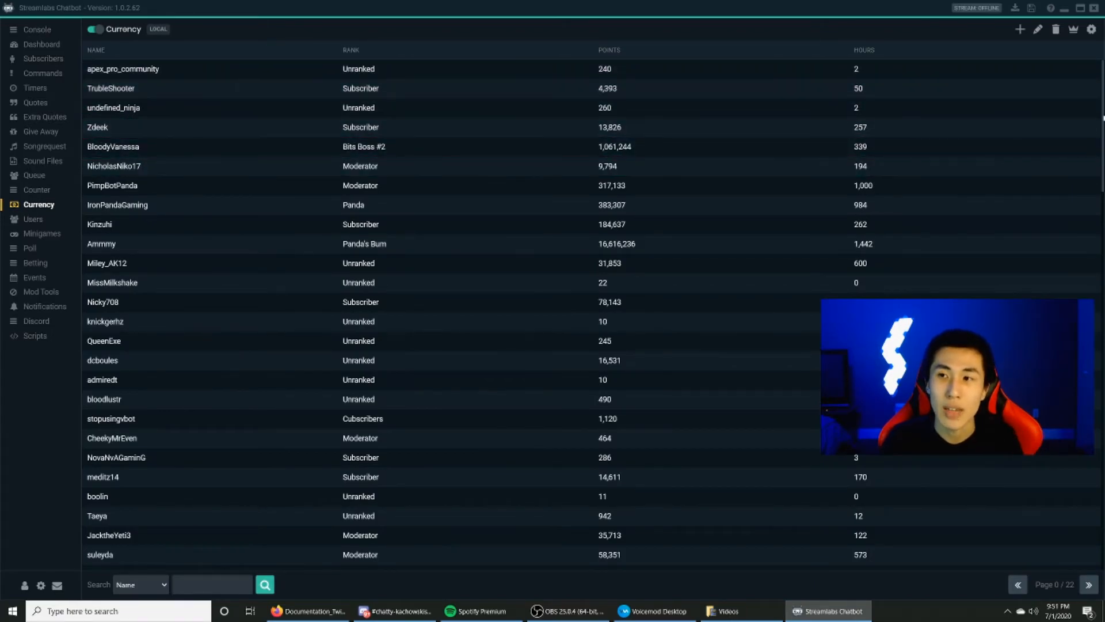
scroll(1086, 298, "down", 10)
scroll(1078, 460, "up", 10)
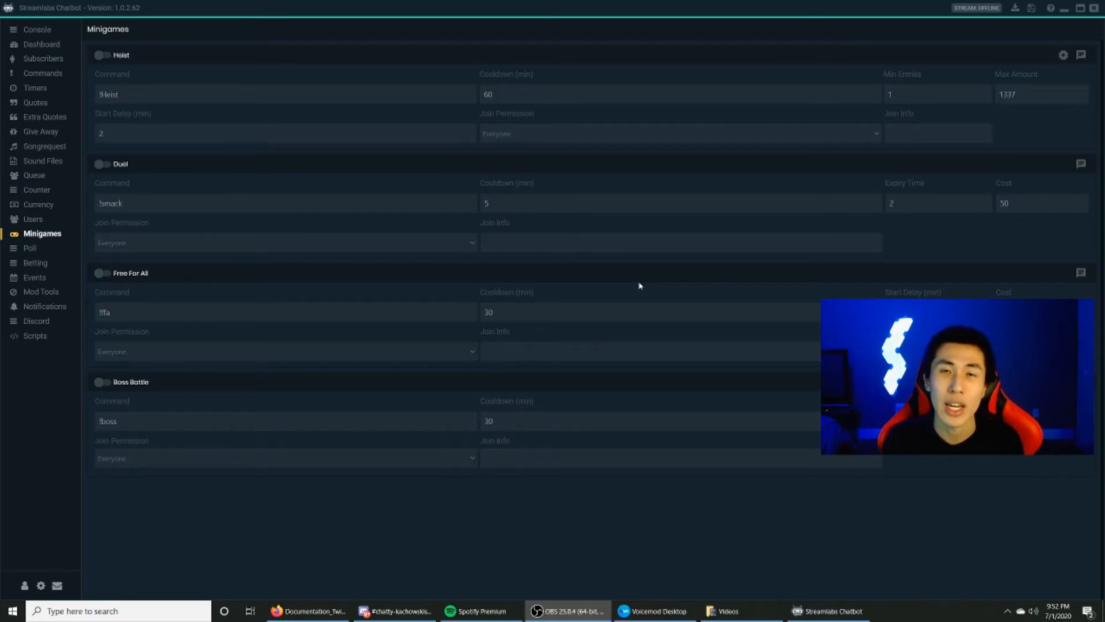
Toggle the Heist, Duel, Free For All and Boss Battle minigames on and off again
left_click(105, 57)
left_click(105, 57)
left_click(105, 56)
left_click(101, 165)
left_click(101, 164)
left_click(101, 273)
left_click(101, 273)
left_click(101, 383)
left_click(102, 387)
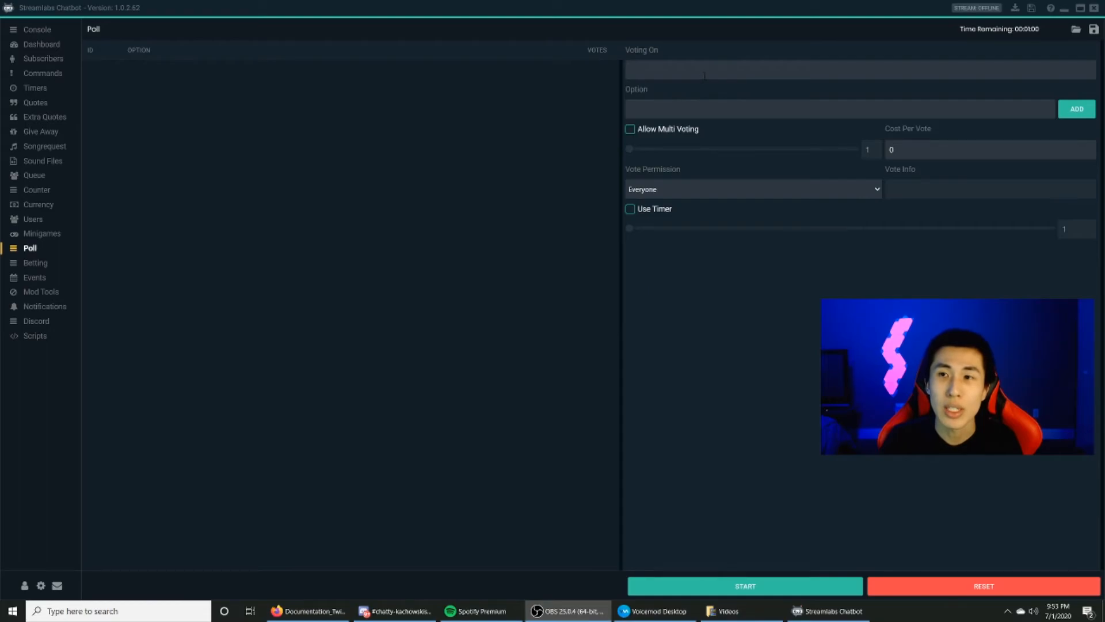
Set the poll question to "What game to play" and add the option Rainbow Six Siege
left_click(704, 76)
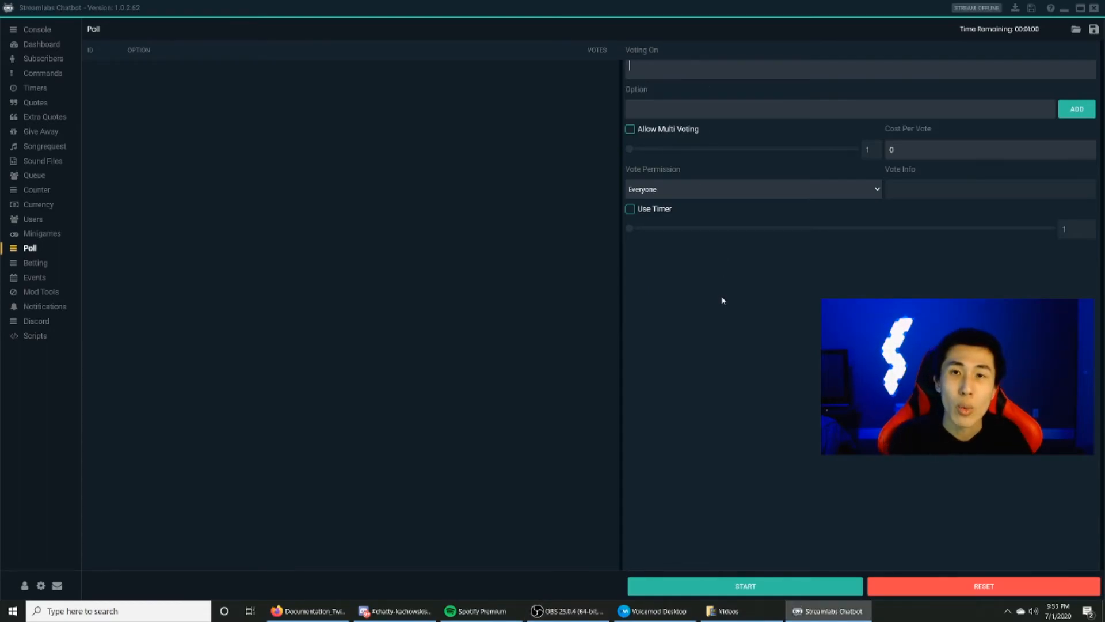
type("W")
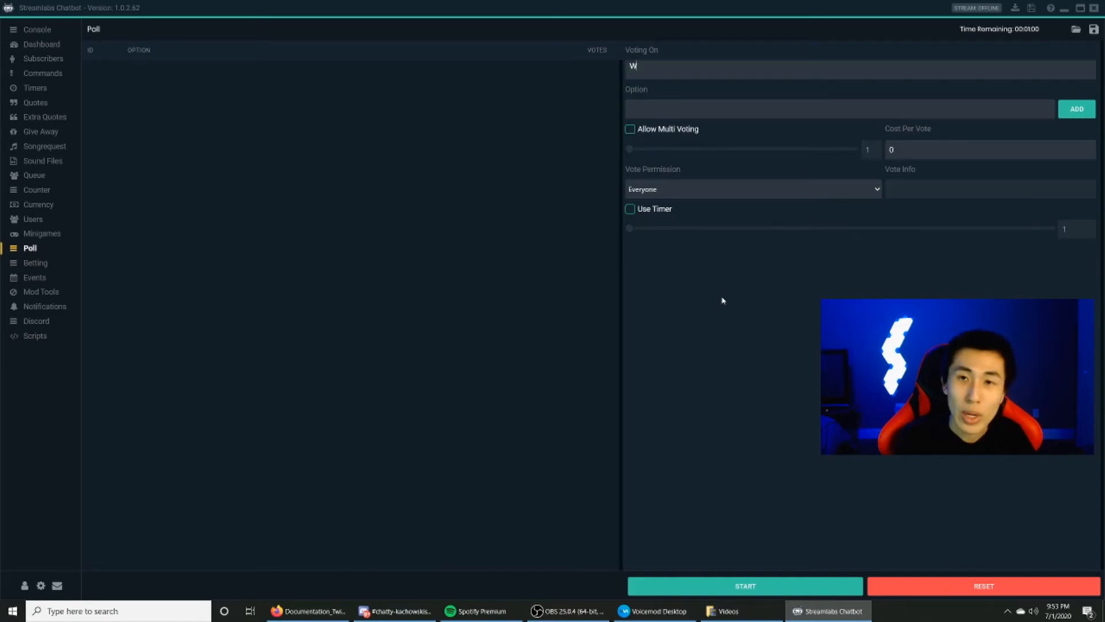
type("hat game to play")
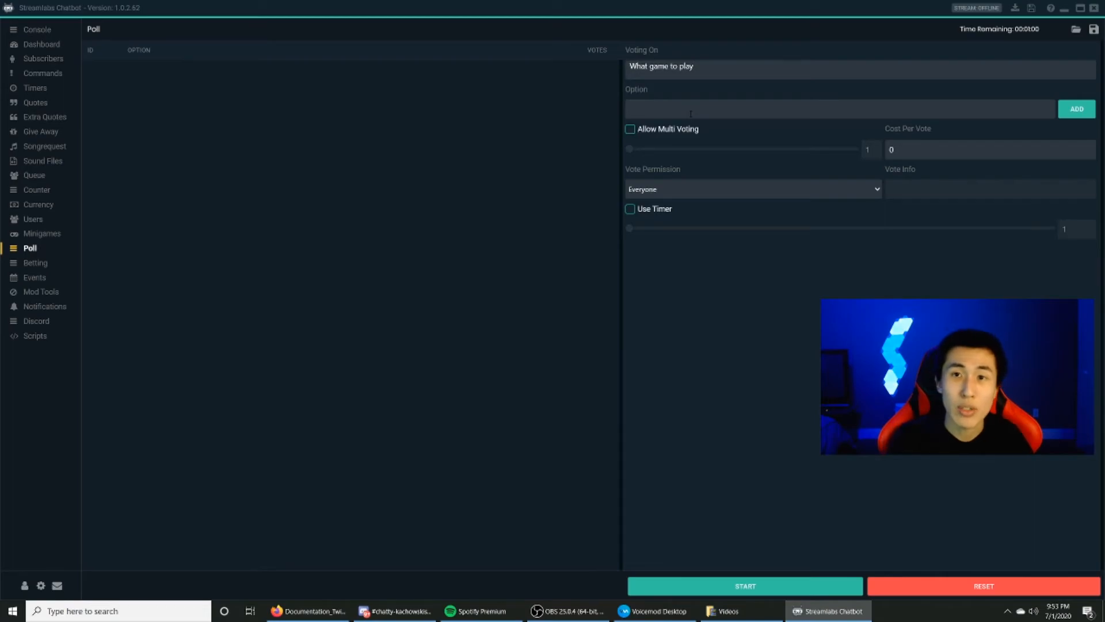
type("Rainbow Six Siege")
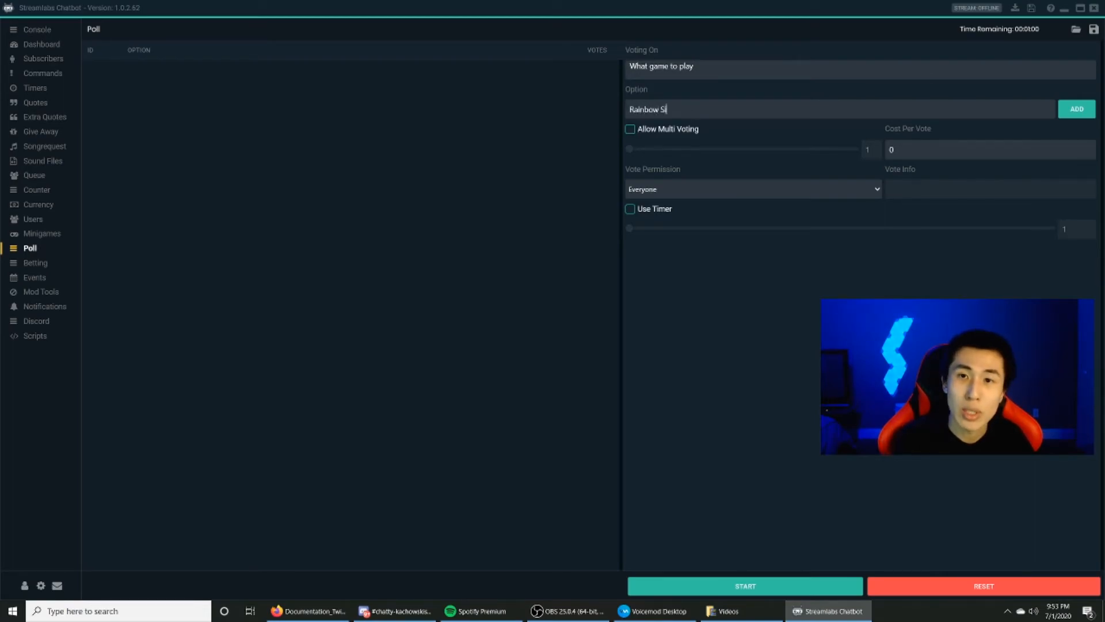
left_click(1081, 115)
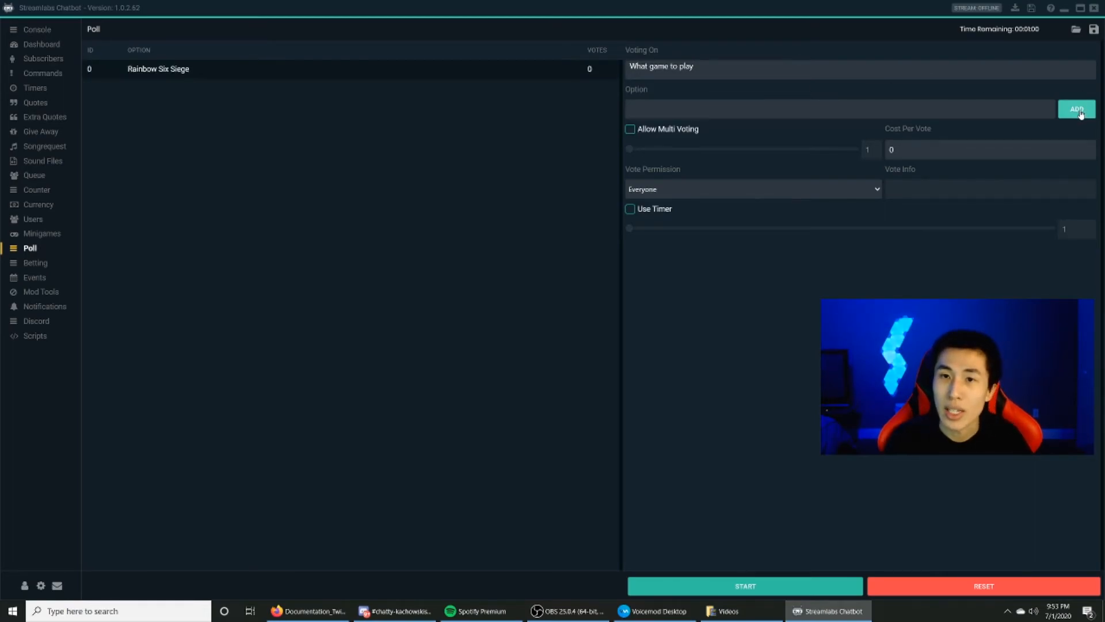
Add Valorant and Fortnite as further options of the poll
type("Valorant")
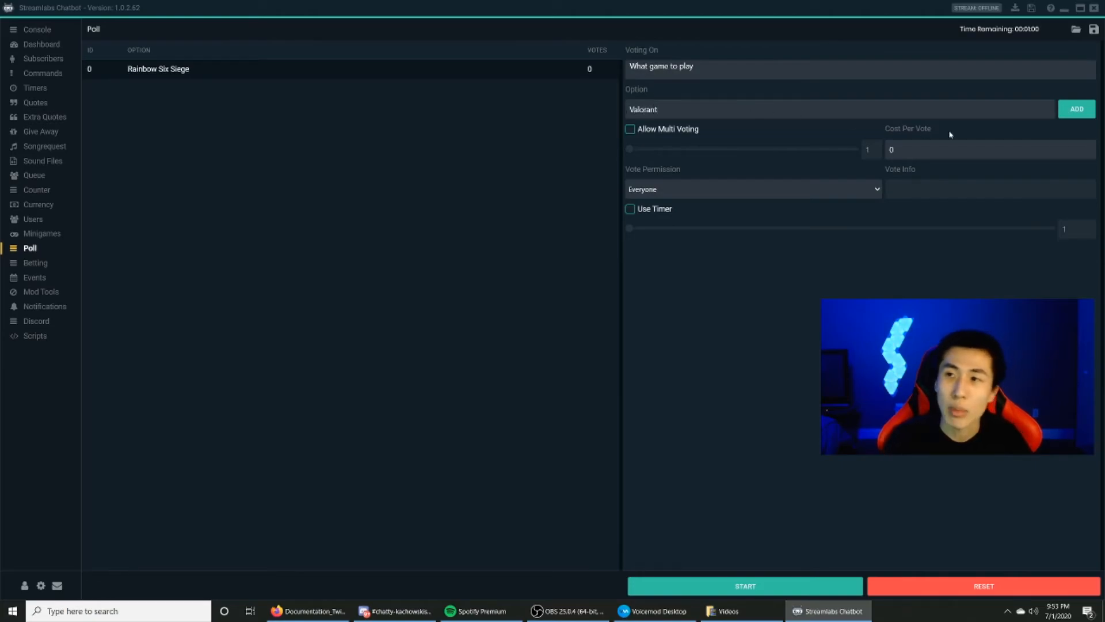
left_click(1077, 109)
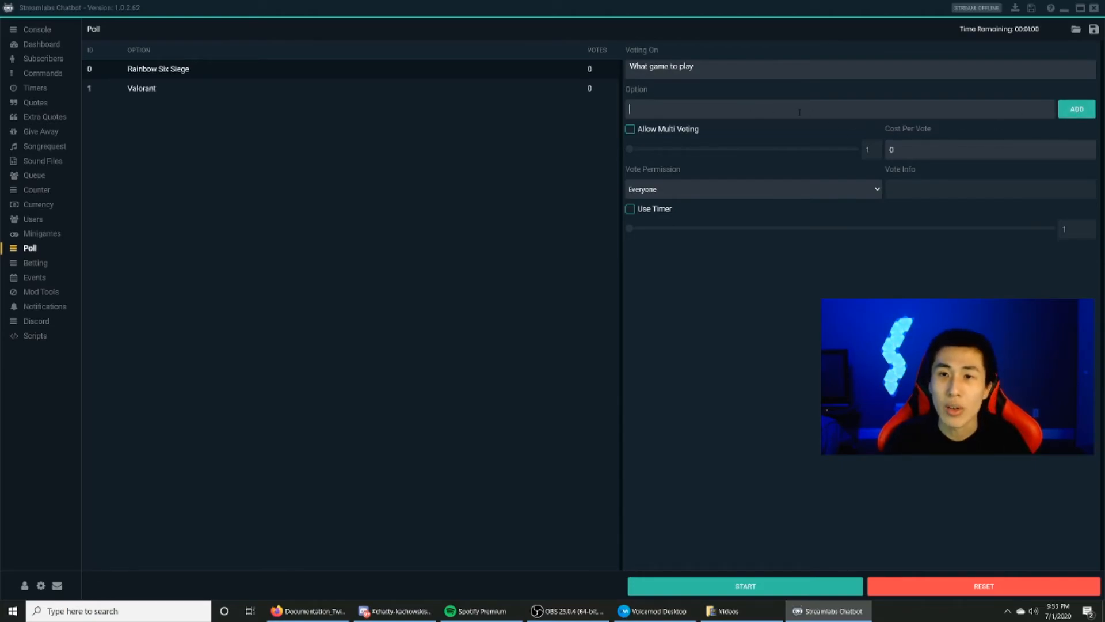
type("Fortnite")
left_click(1076, 108)
Try multi voting and the timer on the poll, turning both off again, and review the vote permission choices, keeping Everyone
left_click(630, 129)
left_click_drag(632, 149, 852, 151)
left_click(630, 130)
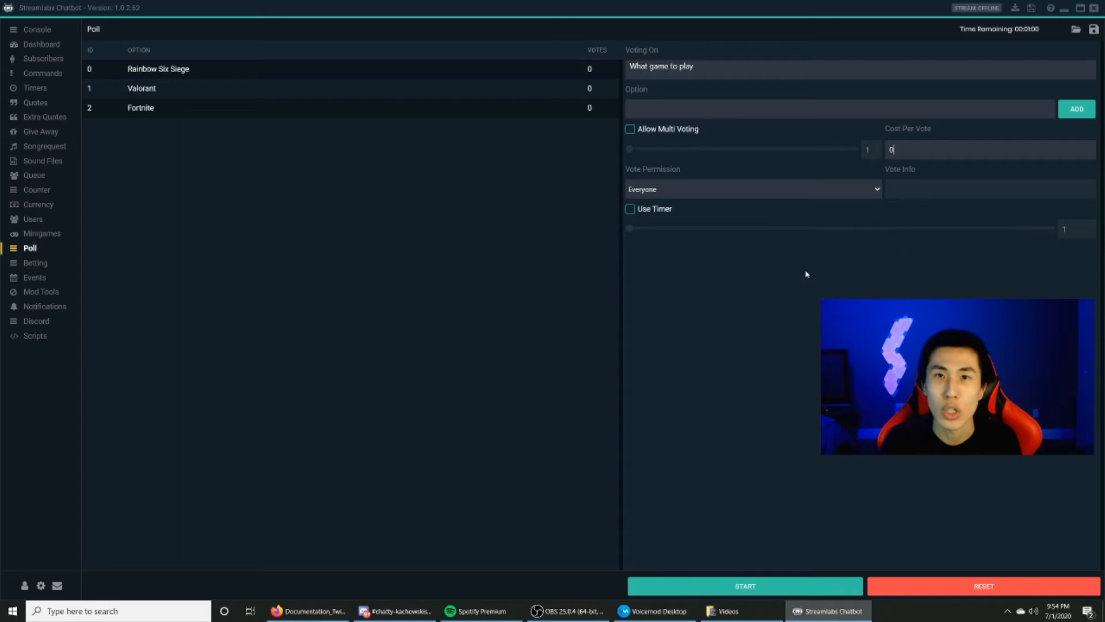
left_click(718, 195)
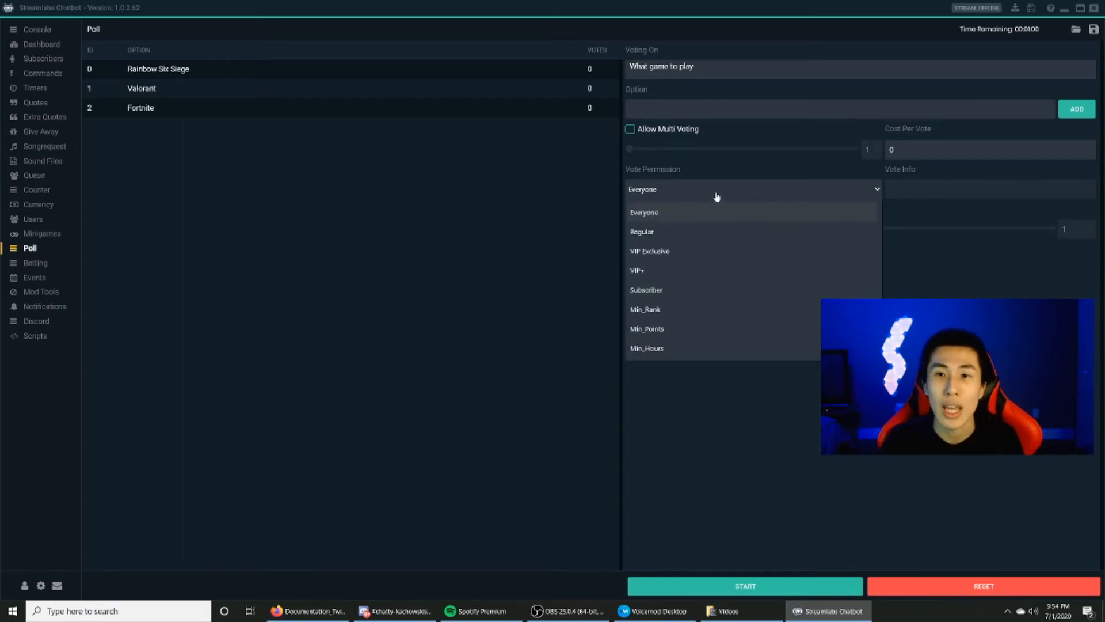
left_click(714, 207)
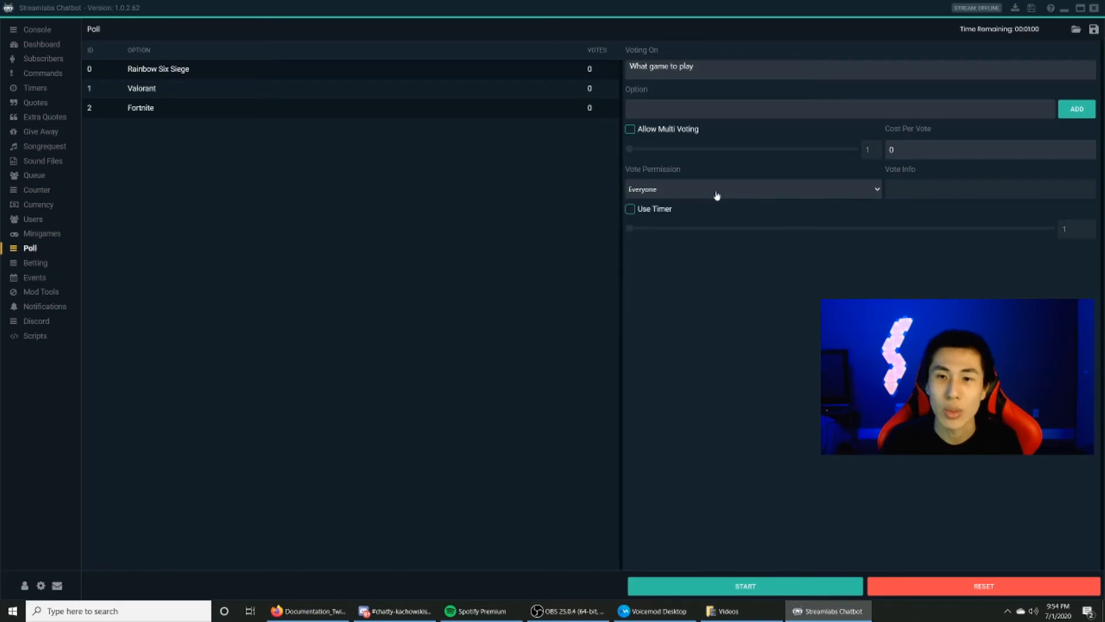
left_click(631, 210)
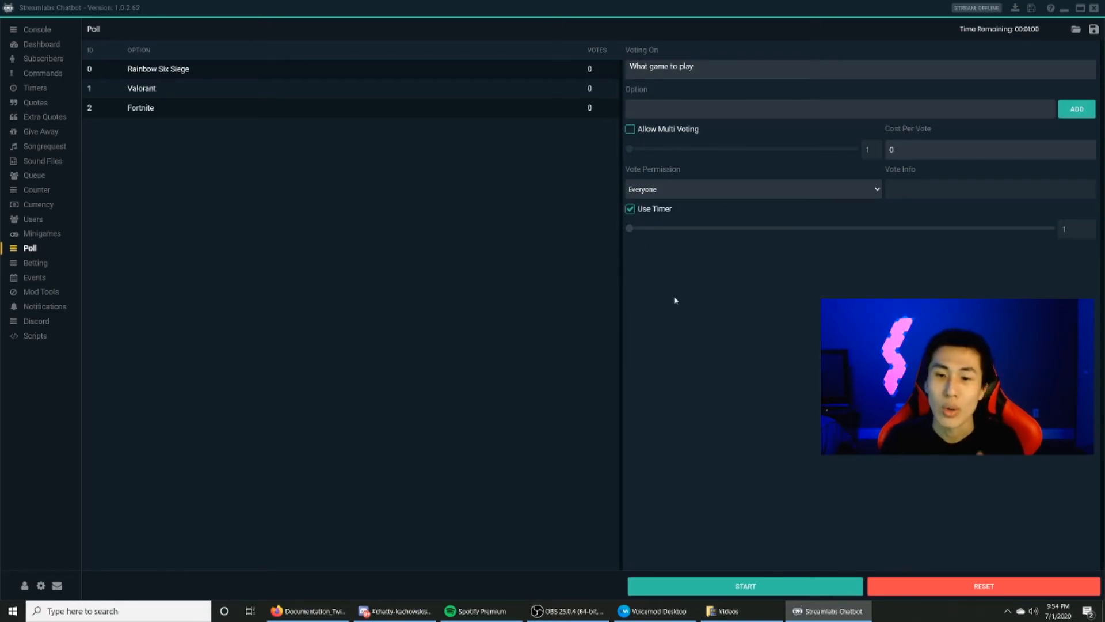
left_click(630, 212)
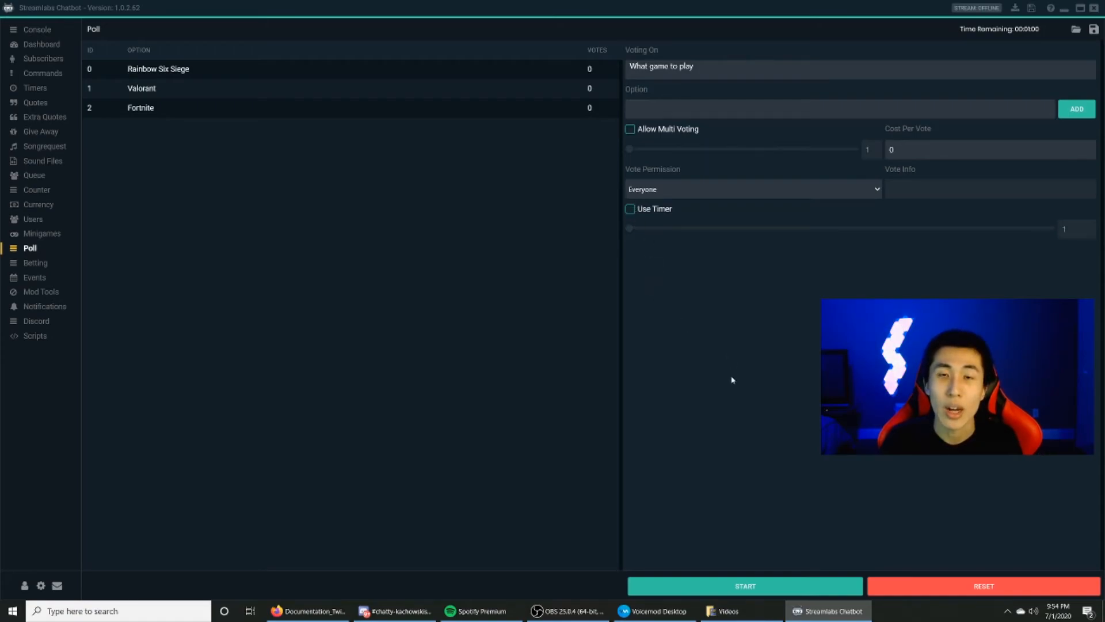
Start the poll and check its announced question and voting options in the console chat
left_click(750, 591)
left_click(32, 32)
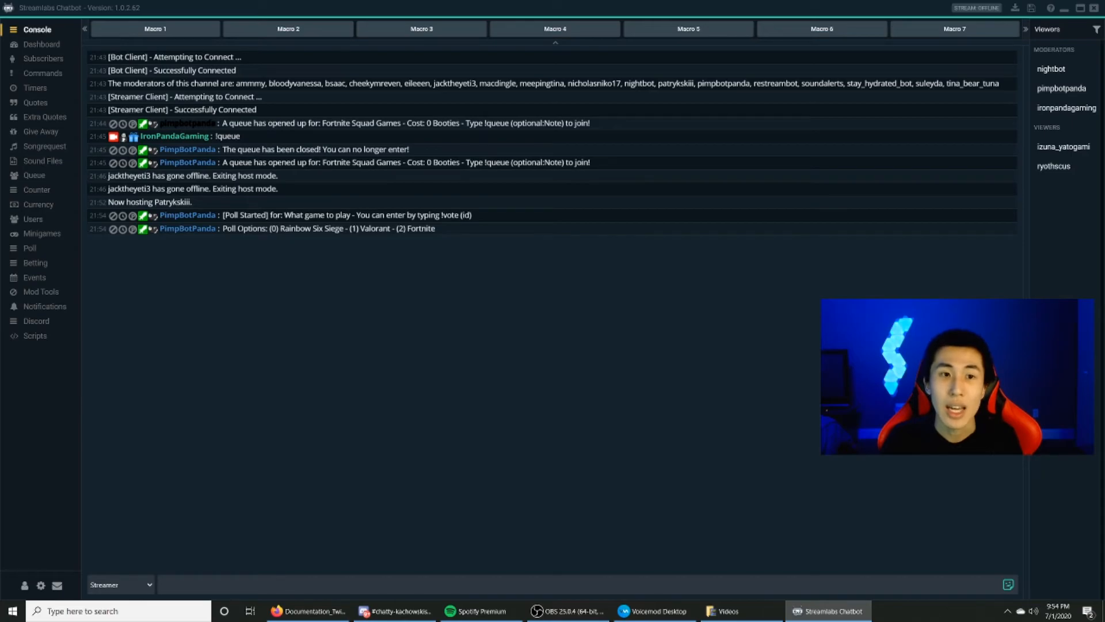
left_click_drag(227, 228, 273, 228)
left_click(272, 228)
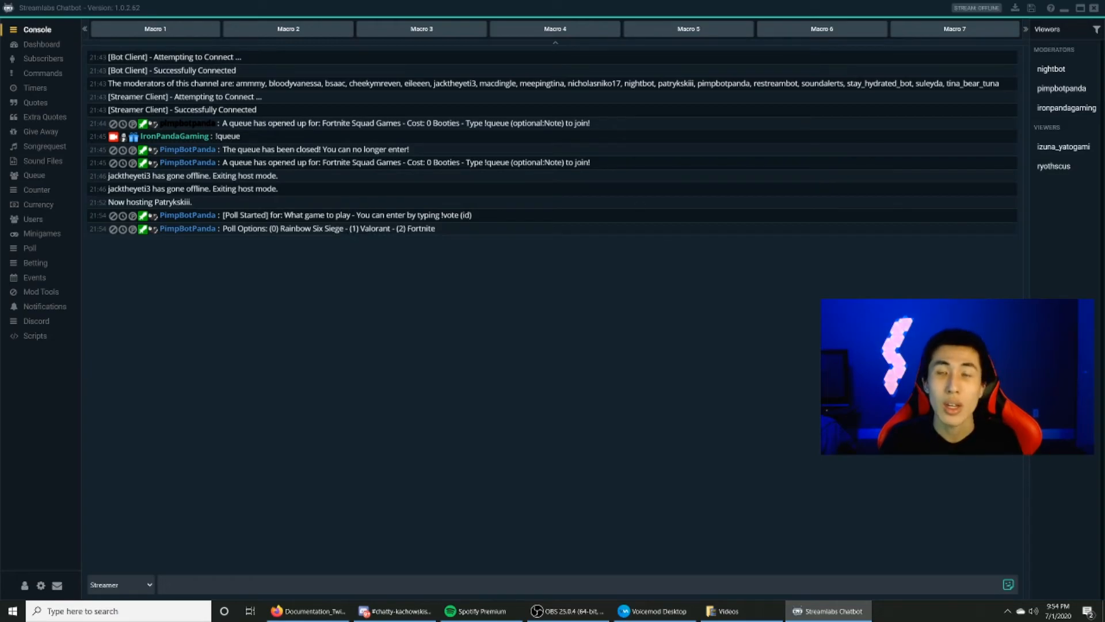
left_click_drag(408, 229, 435, 228)
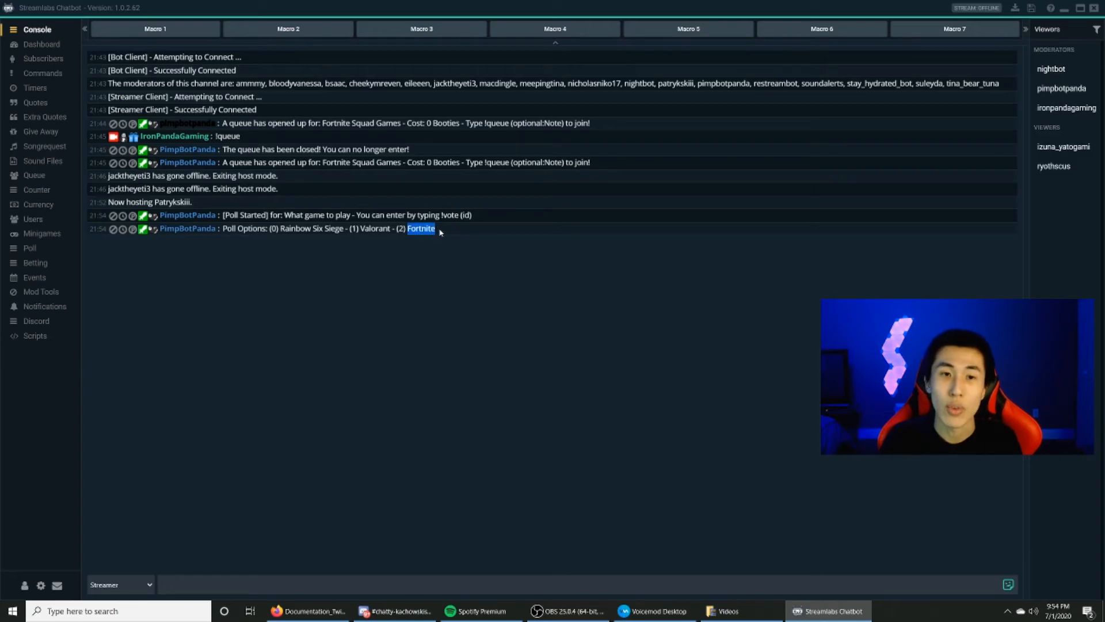
Return to the running poll and stop it
left_click(29, 248)
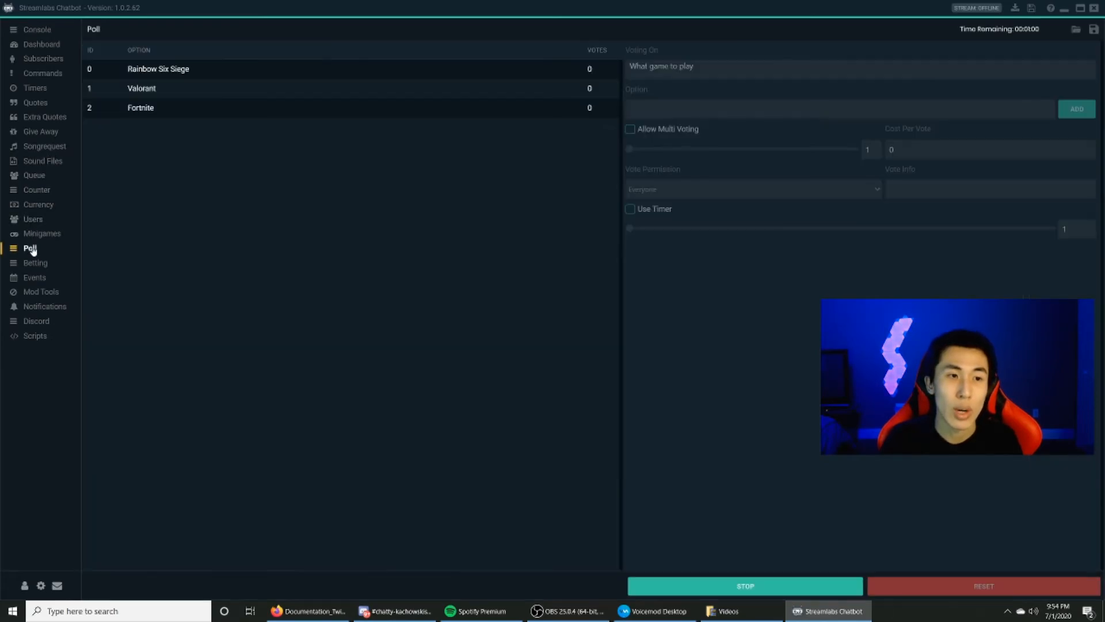
left_click(750, 586)
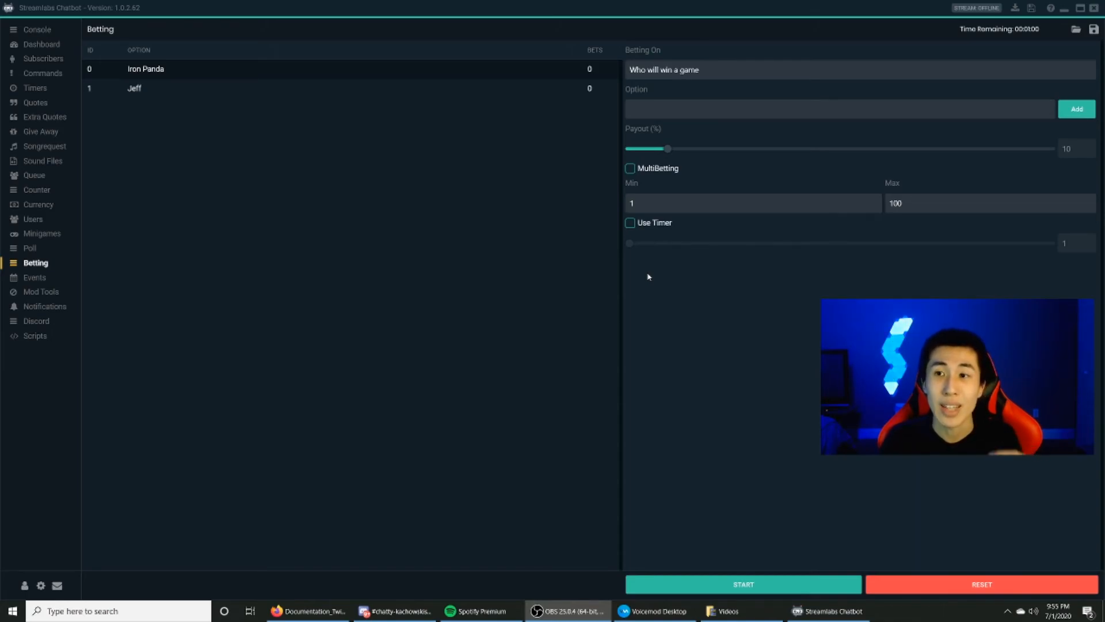
Review the payout and maximum bet settings of the "Who will win a game" bet, and start and stop the betting
left_click_drag(667, 151, 667, 152)
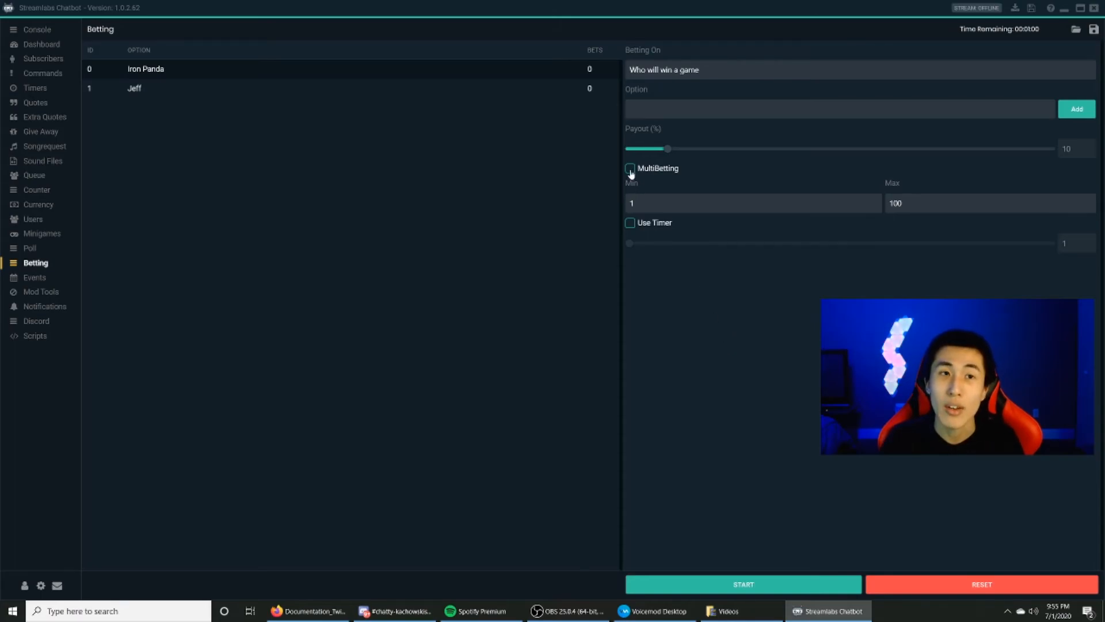
left_click(929, 202)
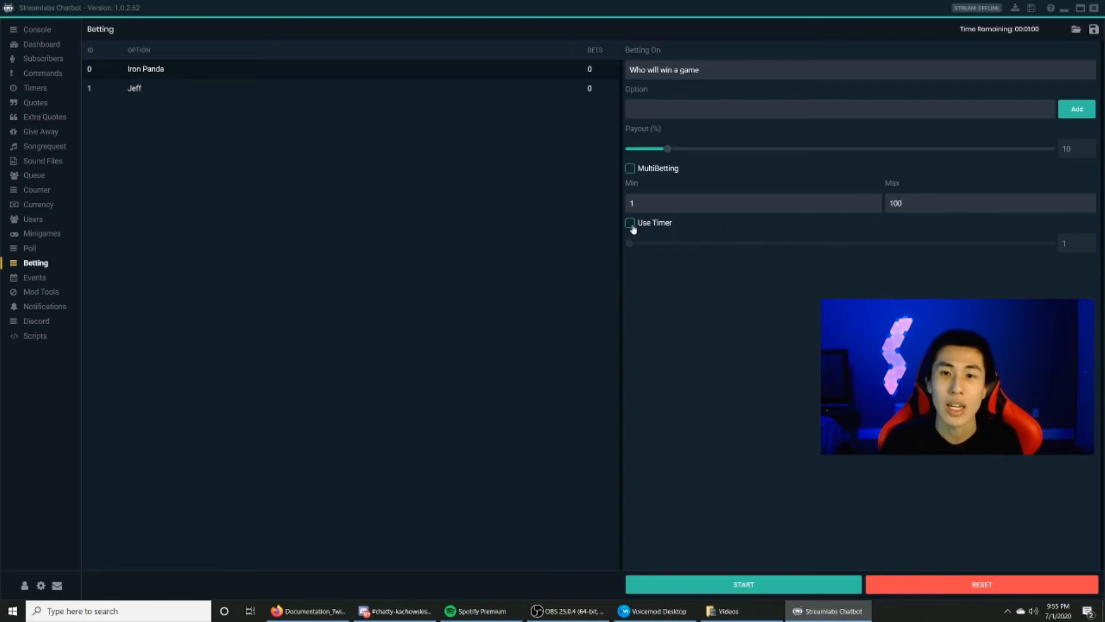
left_click(752, 586)
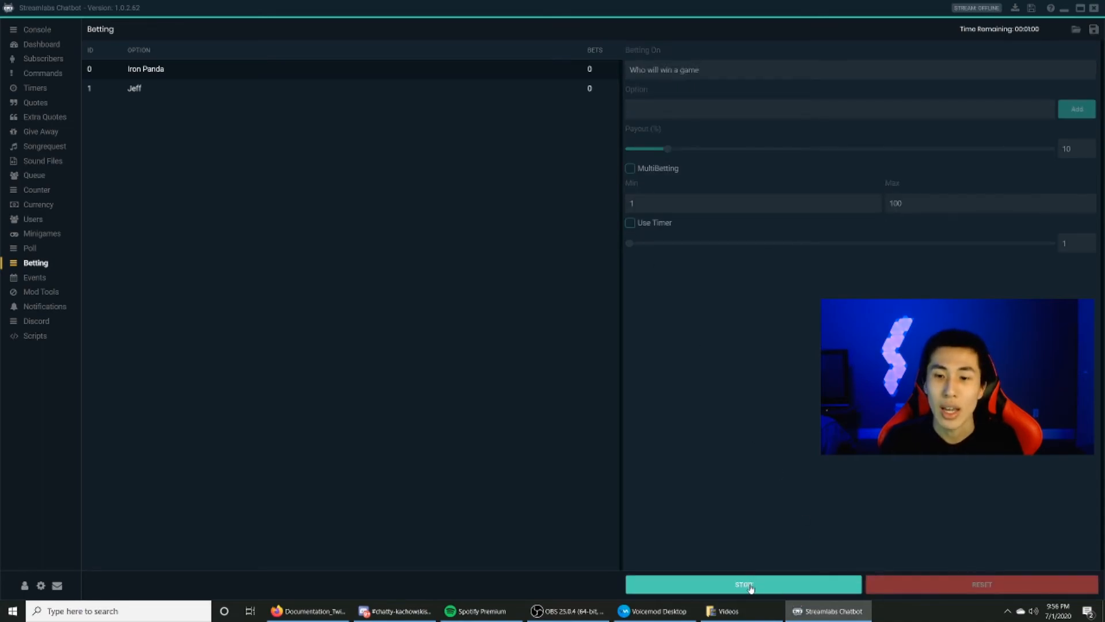
left_click(751, 585)
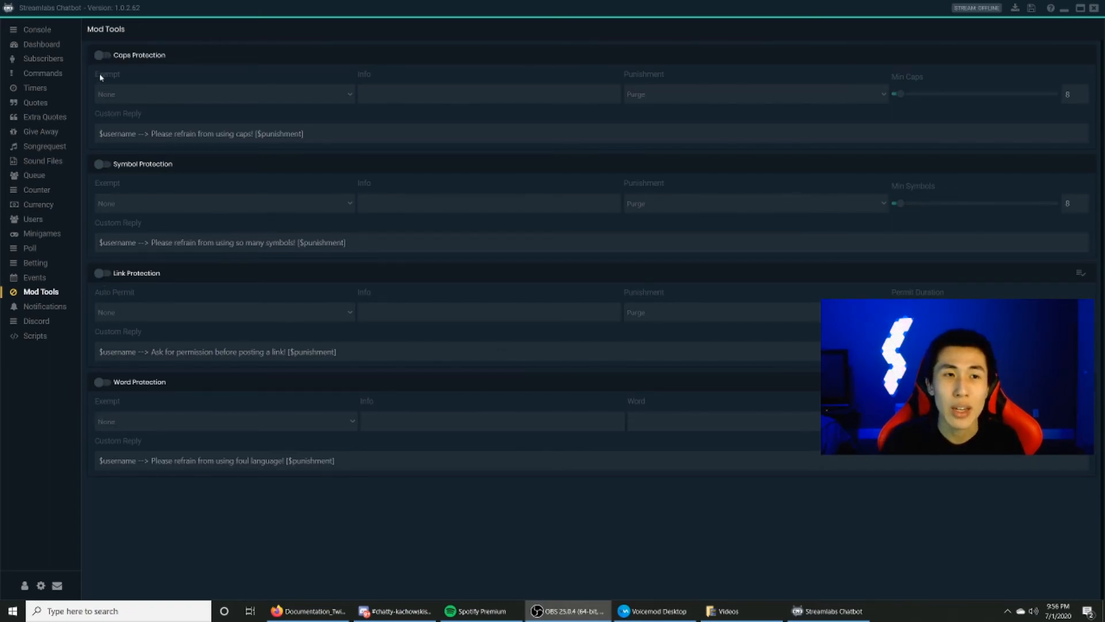
Toggle Caps Protection and Symbol Protection on and off again in the moderation tools
left_click(101, 56)
left_click(101, 55)
left_click(102, 164)
left_click(102, 164)
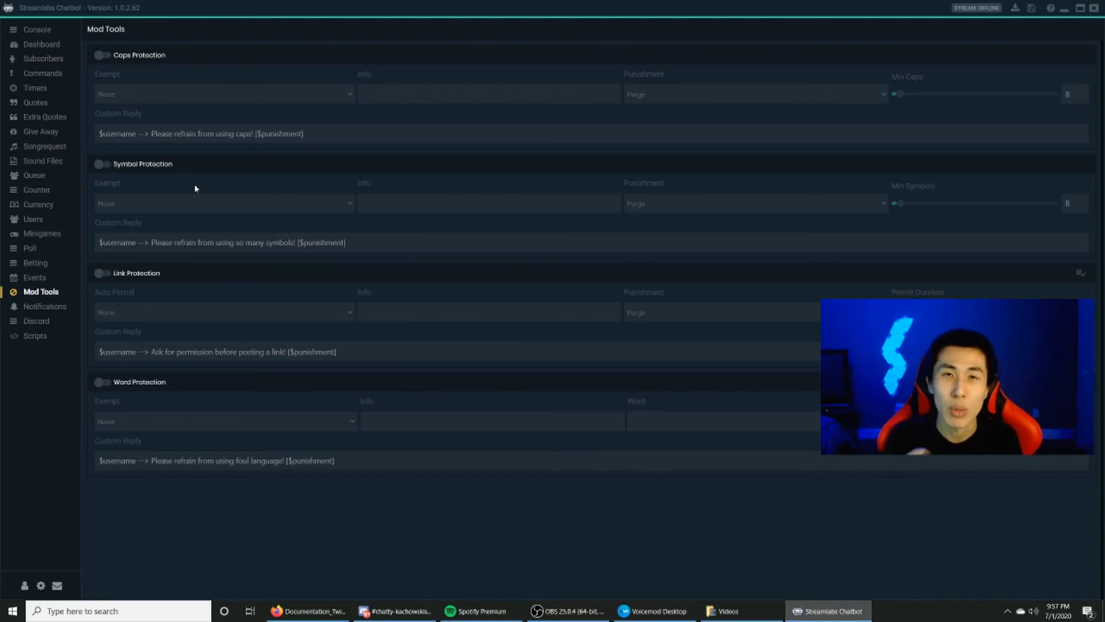
Enable Caps Protection and review its exempt and punishment choices, keeping None and Purge
left_click(102, 57)
left_click(133, 95)
left_click(134, 95)
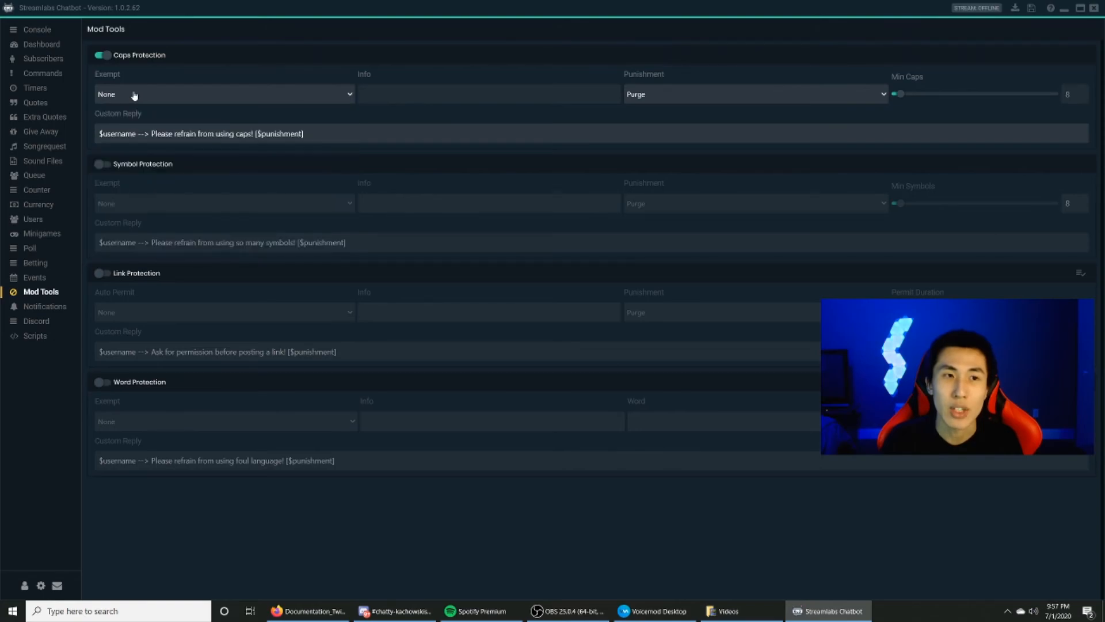
left_click(687, 94)
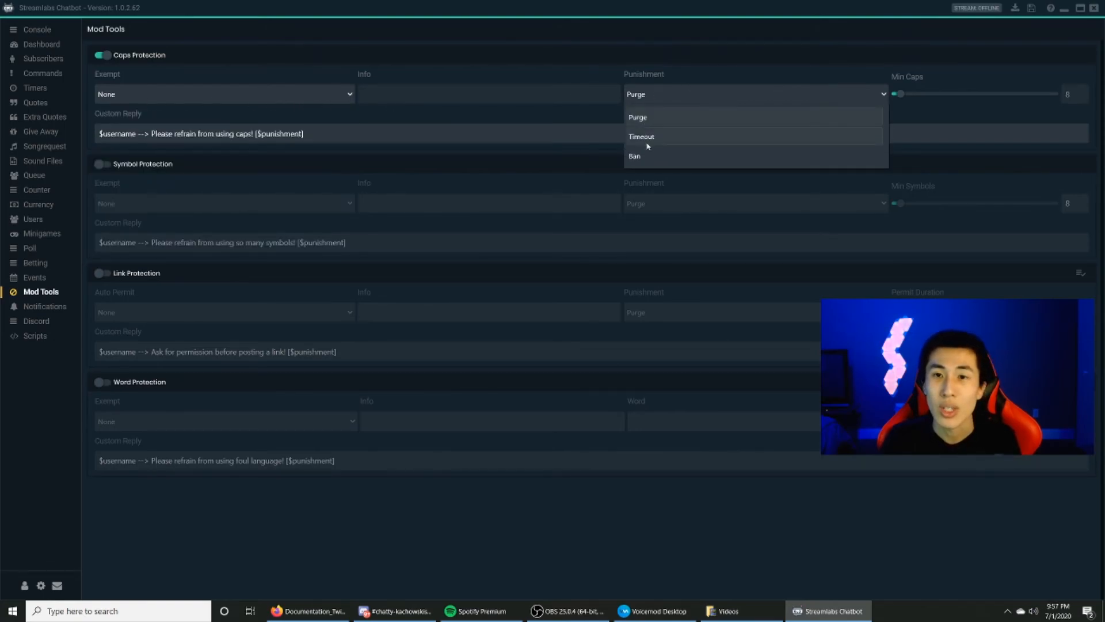
left_click(655, 95)
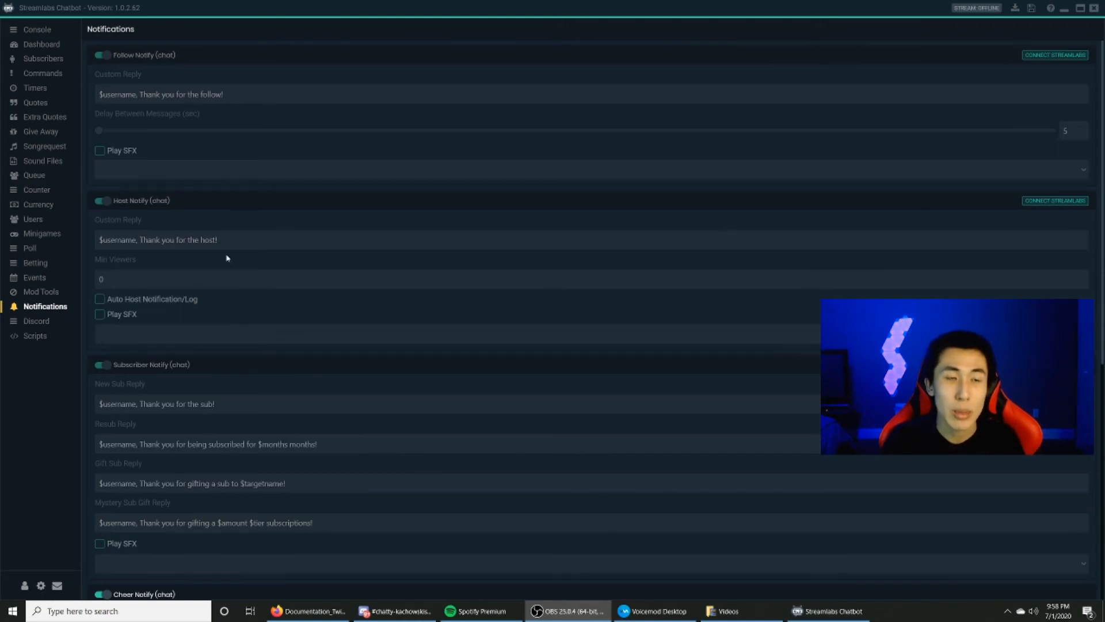
Connect the bot to Streamlabs in the Connections window and close the window
left_click(24, 585)
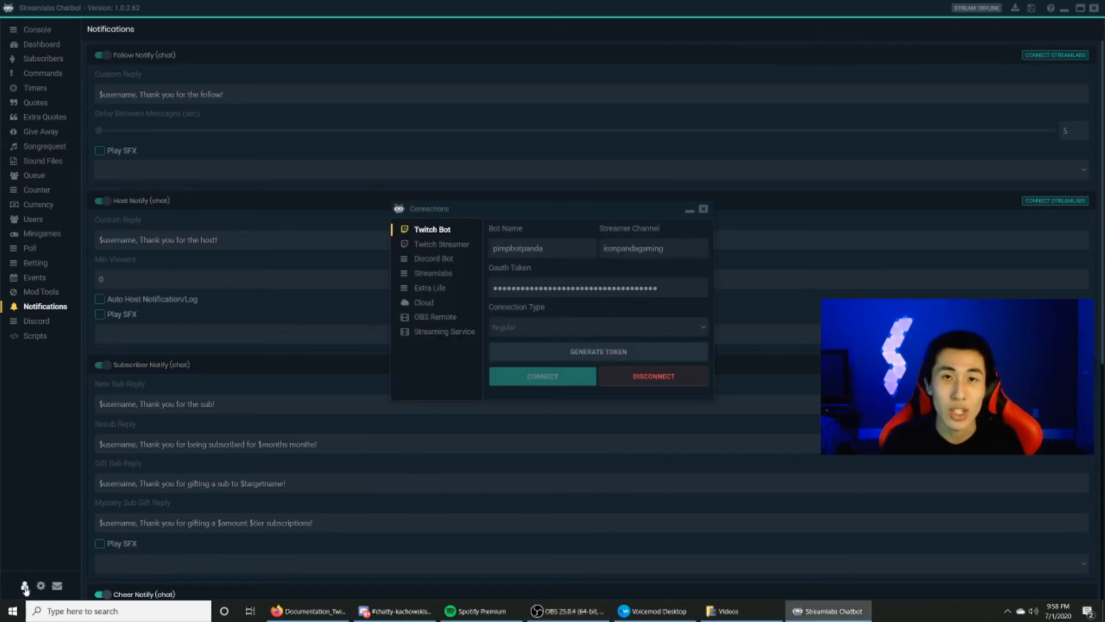
left_click(432, 273)
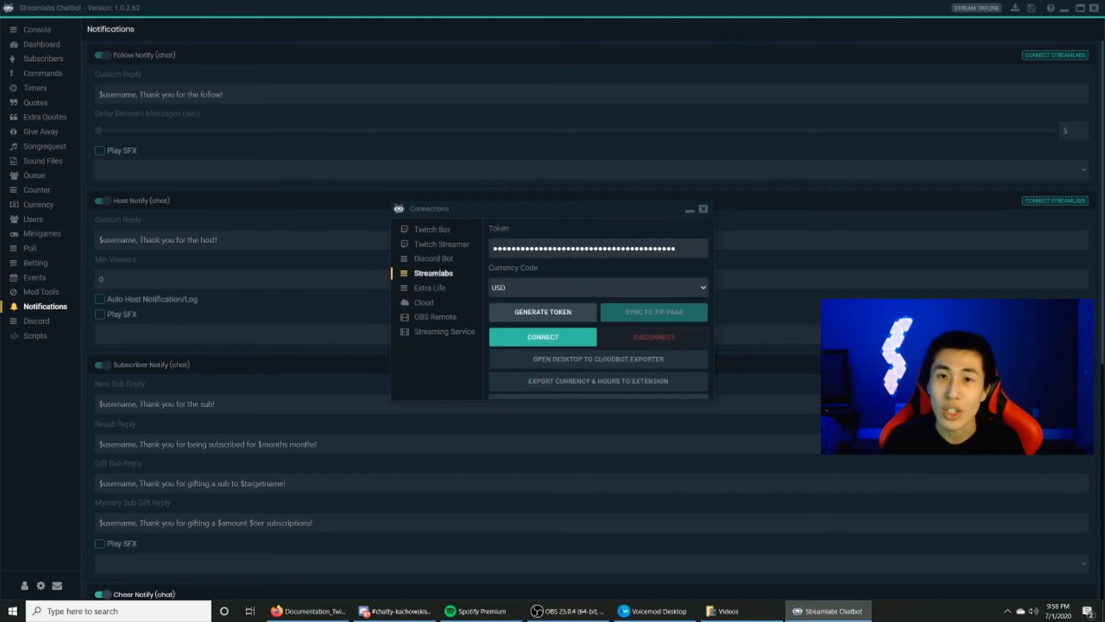
left_click(554, 342)
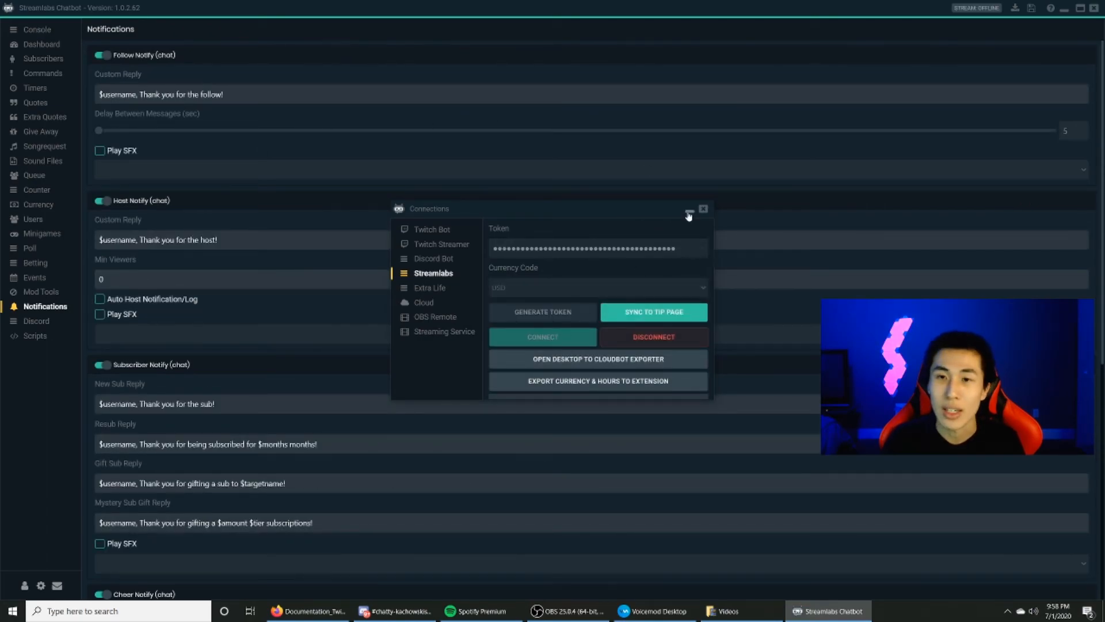
left_click(703, 209)
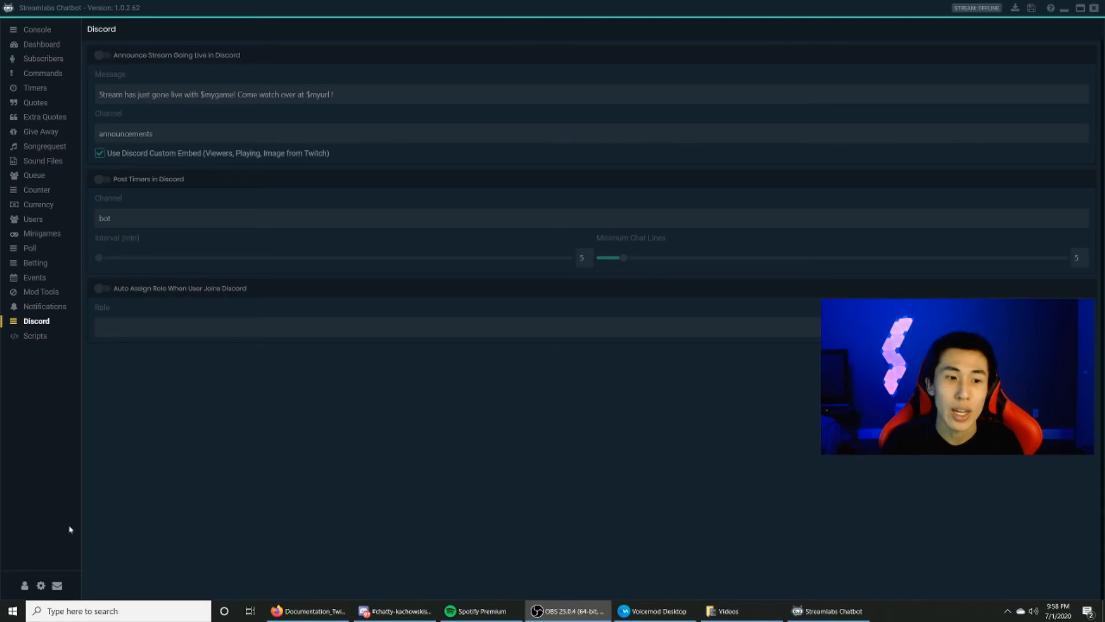
Examine the Discord Bot connection settings and close the Connections window
left_click(24, 585)
left_click(434, 258)
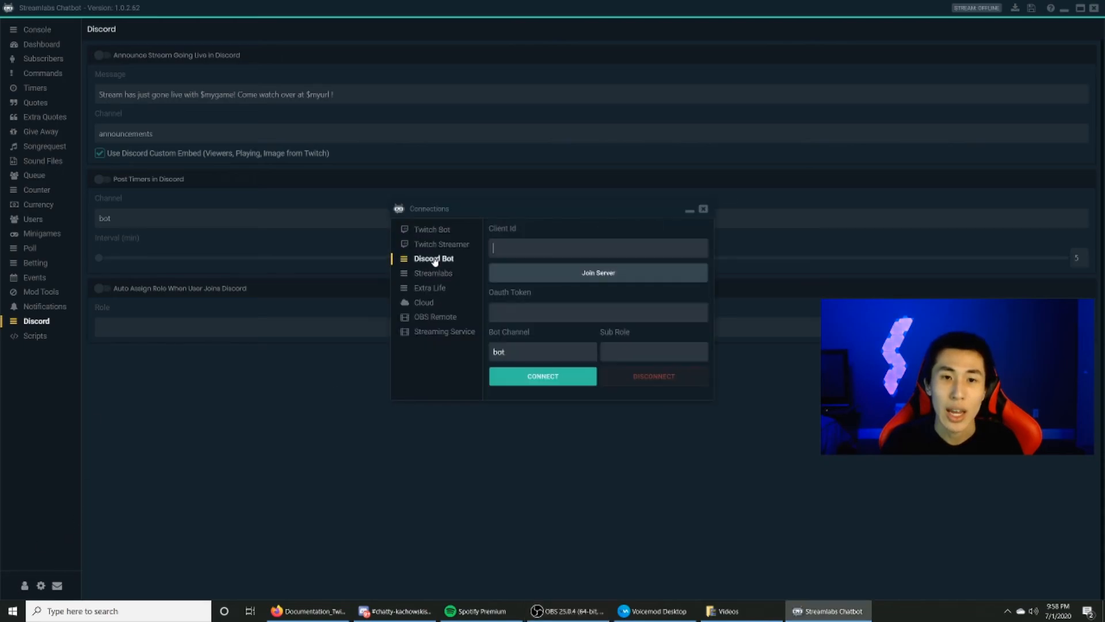
left_click(703, 209)
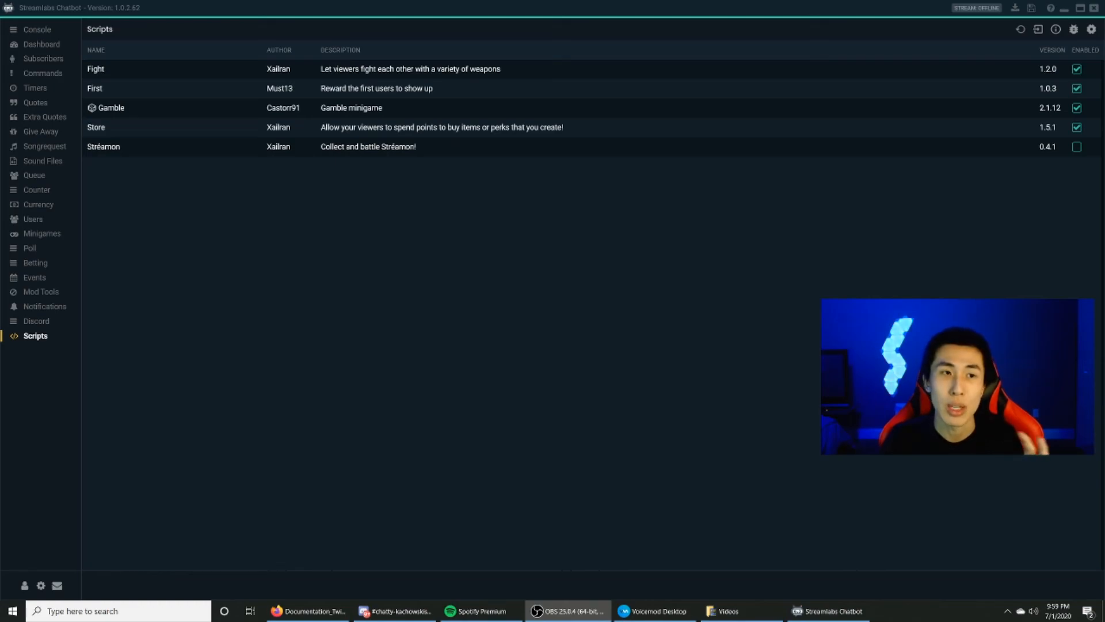
Look through the installed Fight, First, Gamble, Store and Stréamon scripts and enable Stréamon
left_click(452, 128)
left_click(340, 72)
left_click(332, 89)
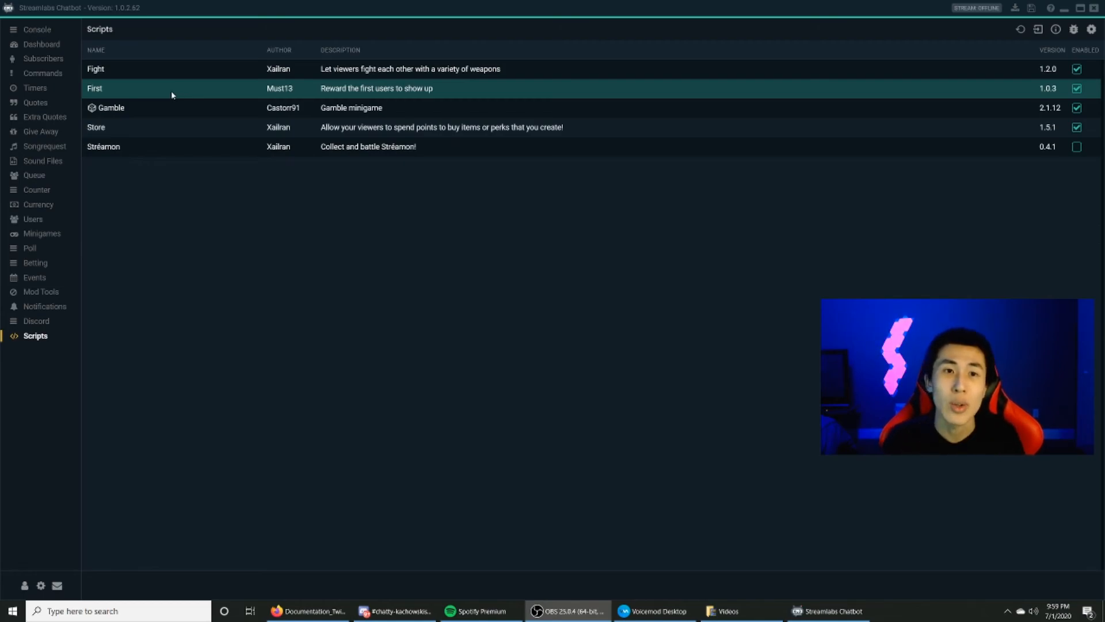
left_click(181, 108)
left_click(207, 124)
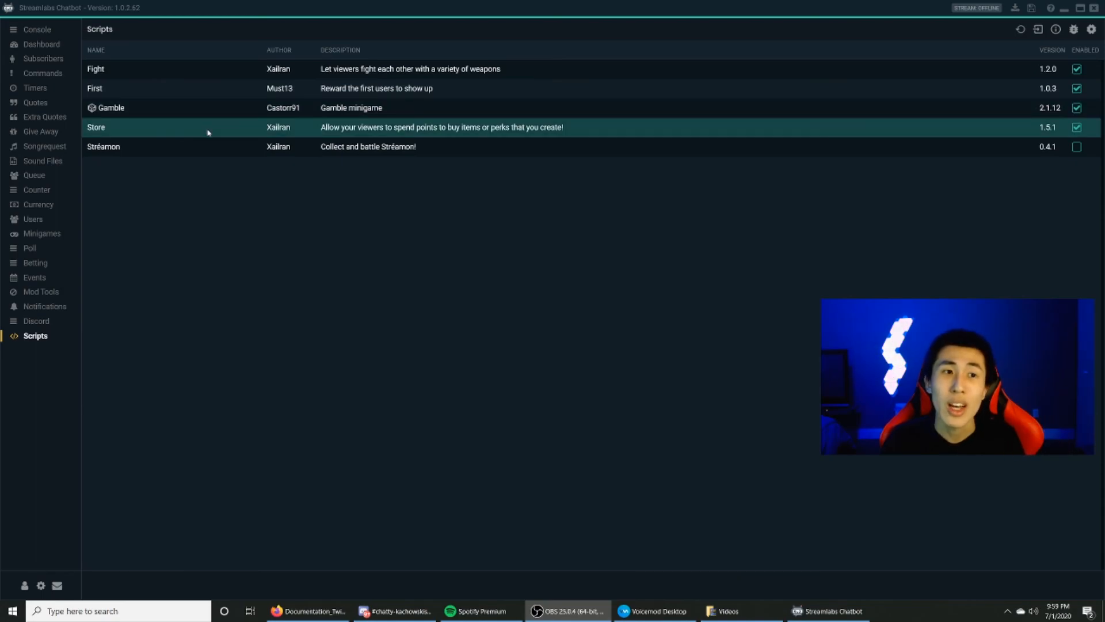
left_click(215, 152)
left_click(222, 74)
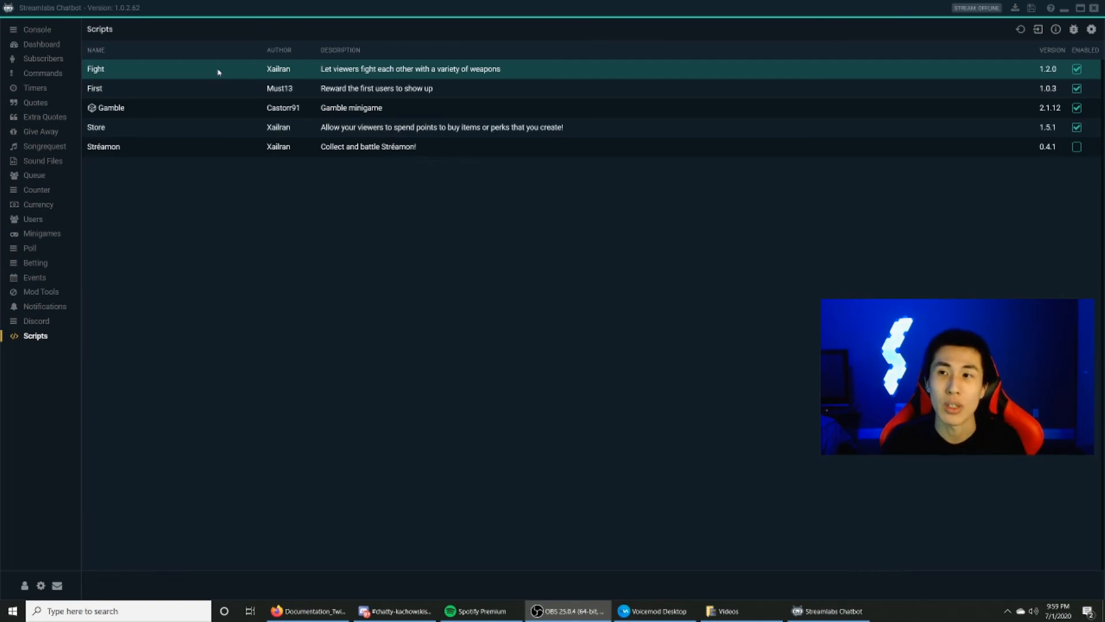
left_click(1076, 153)
left_click(1076, 151)
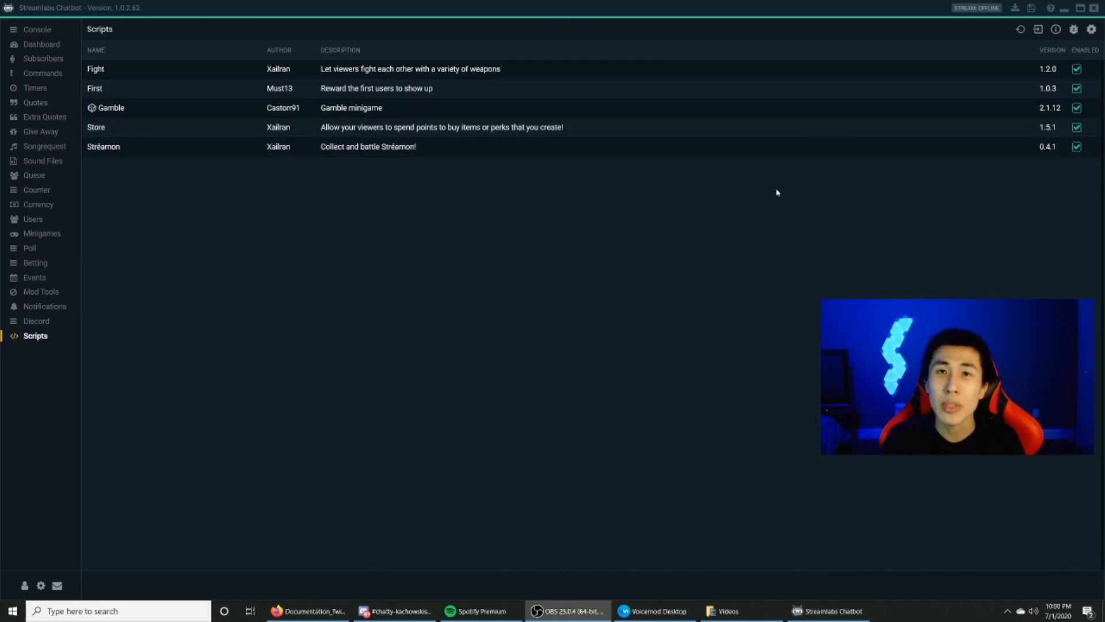
Open the script import dialog and browse to the Scripts folder inside Services to examine the script folders
left_click(1038, 29)
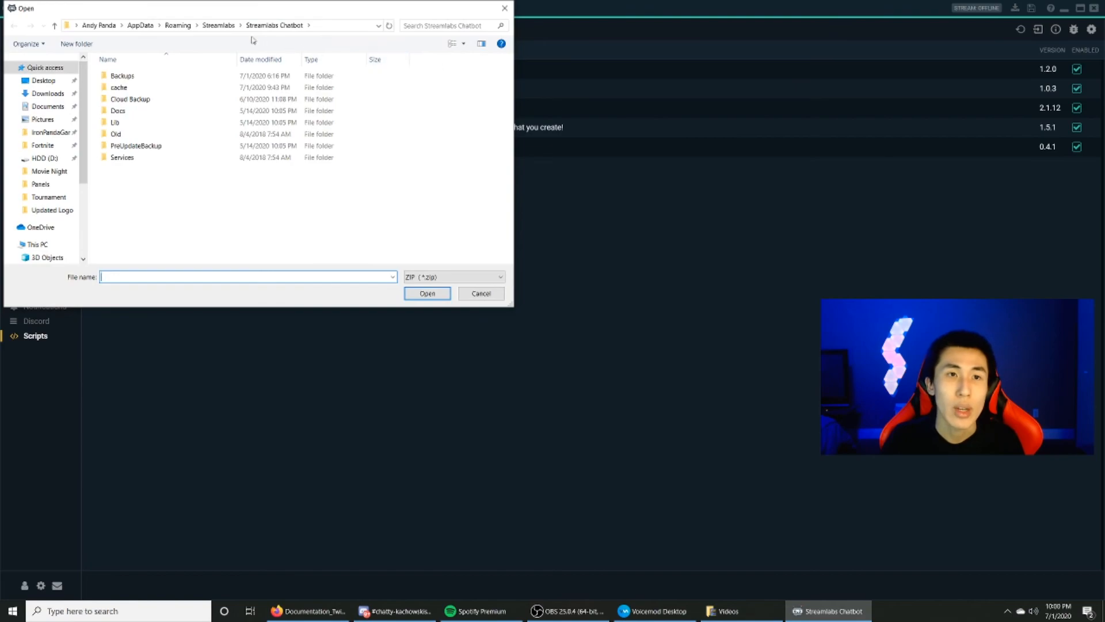
double_click(148, 158)
double_click(122, 88)
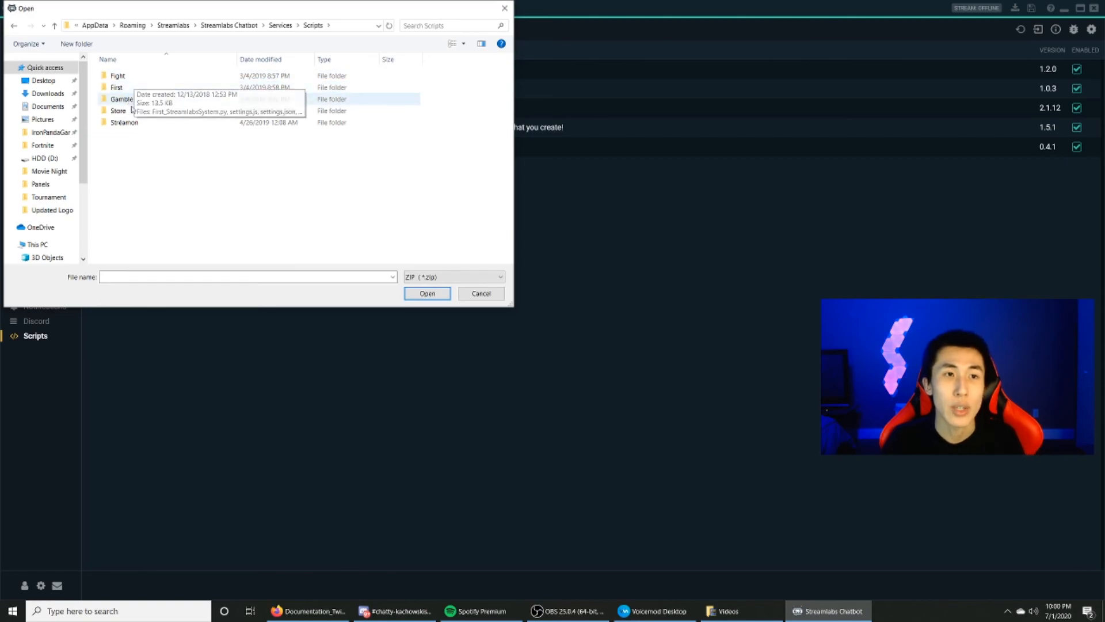
left_click_drag(214, 11, 664, 36)
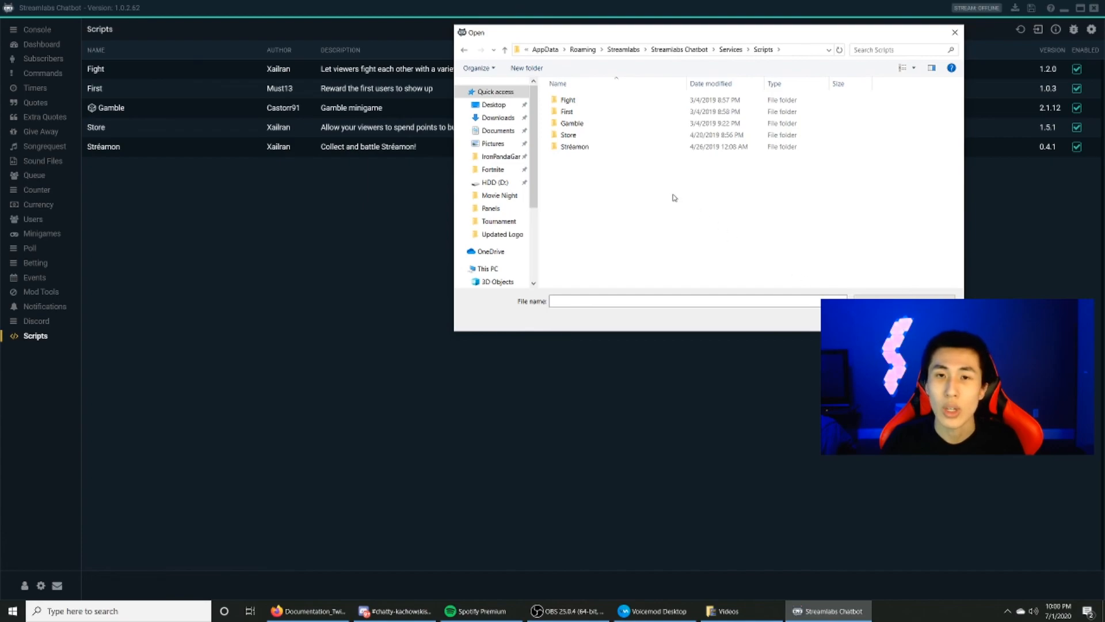
left_click(591, 147)
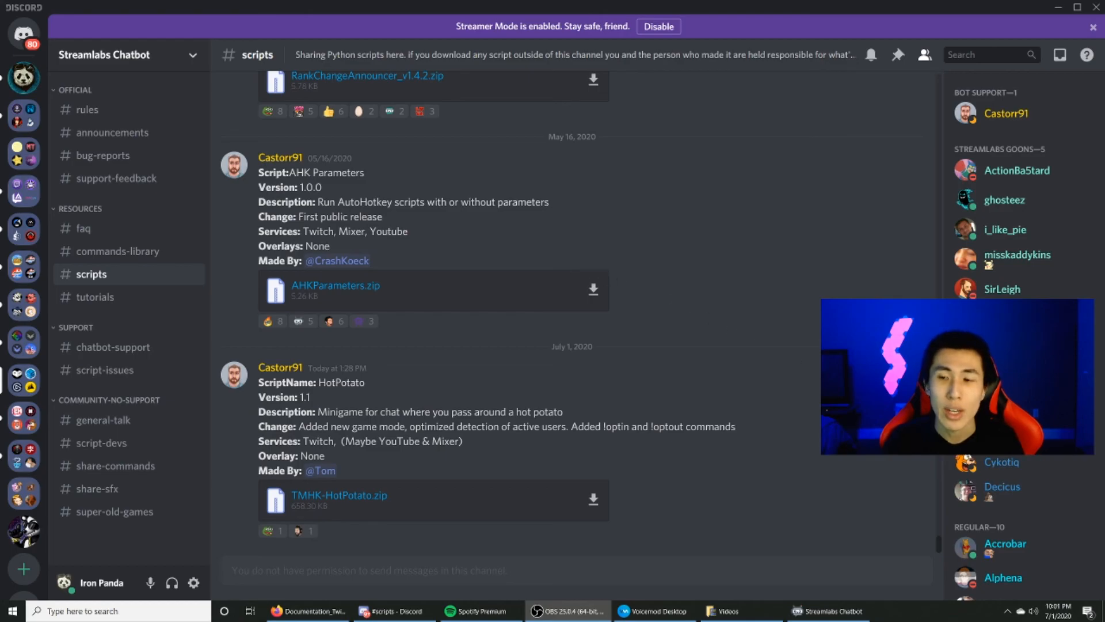
Browse the downloadable scripts posted in the Streamlabs Chatbot server's scripts channel on Discord, and switch back to Streamlabs Chatbot
scroll(942, 545, "up", 8)
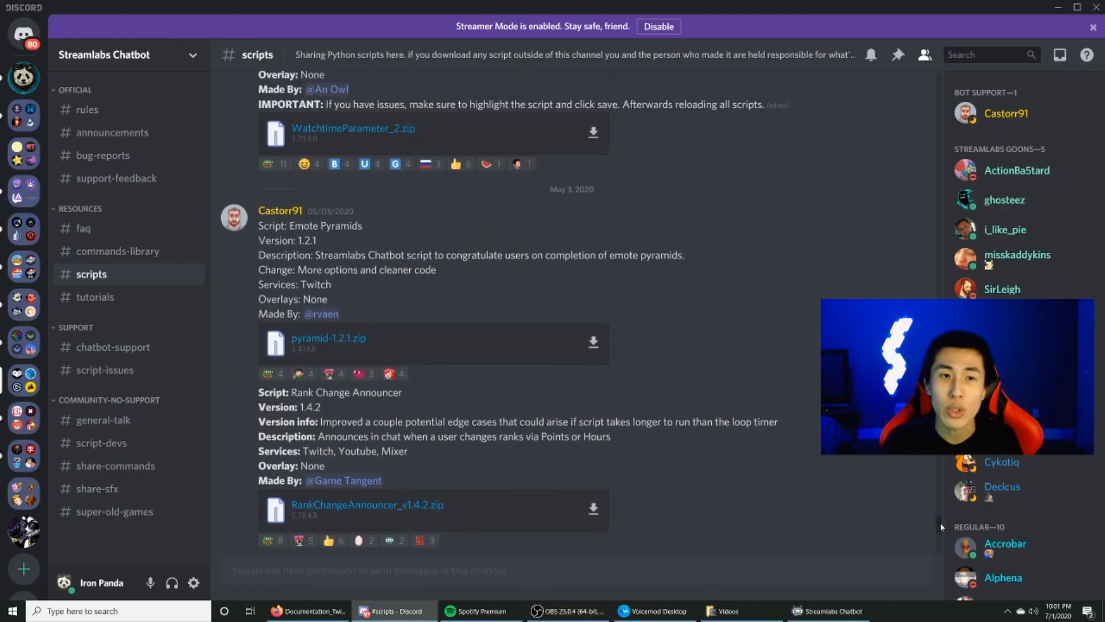
scroll(941, 522, "up", 1)
scroll(941, 520, "up", 2)
left_click_drag(942, 521, 934, 568)
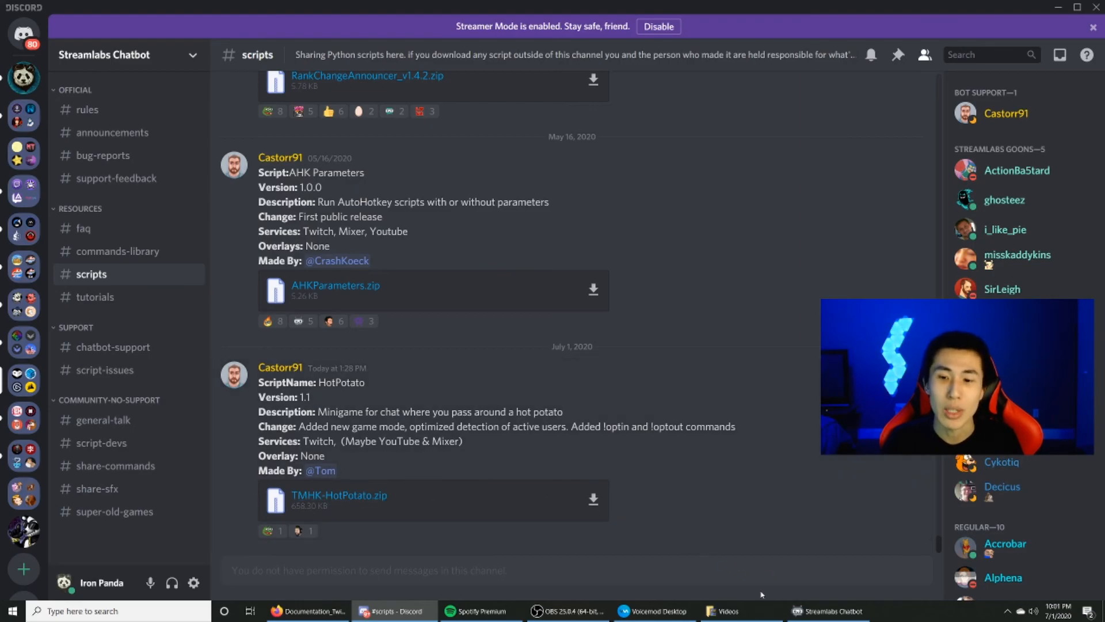
left_click(829, 610)
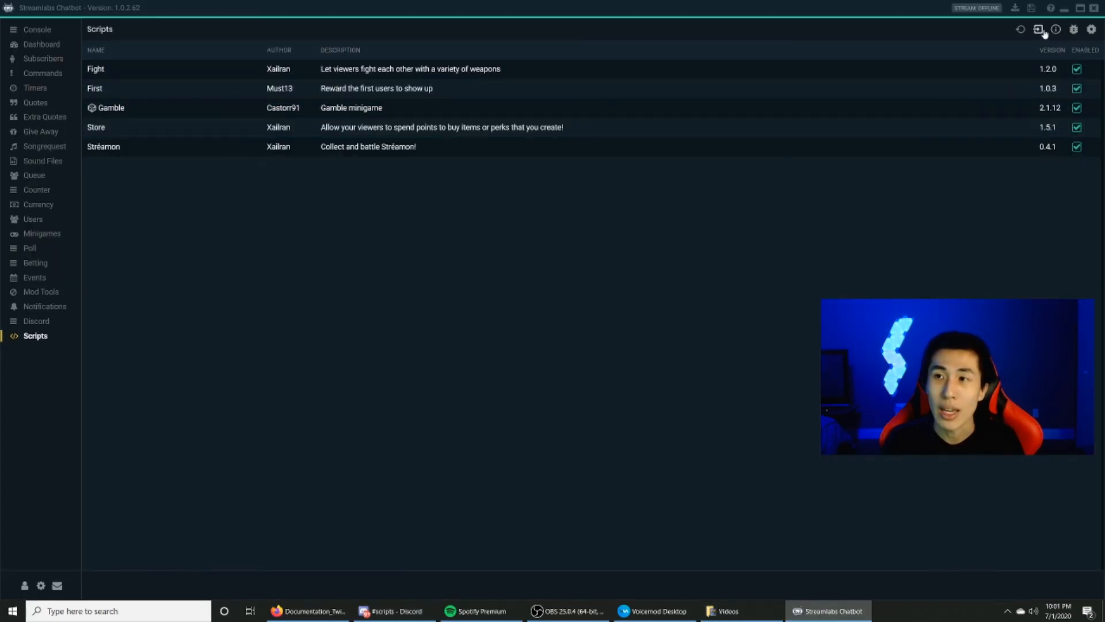